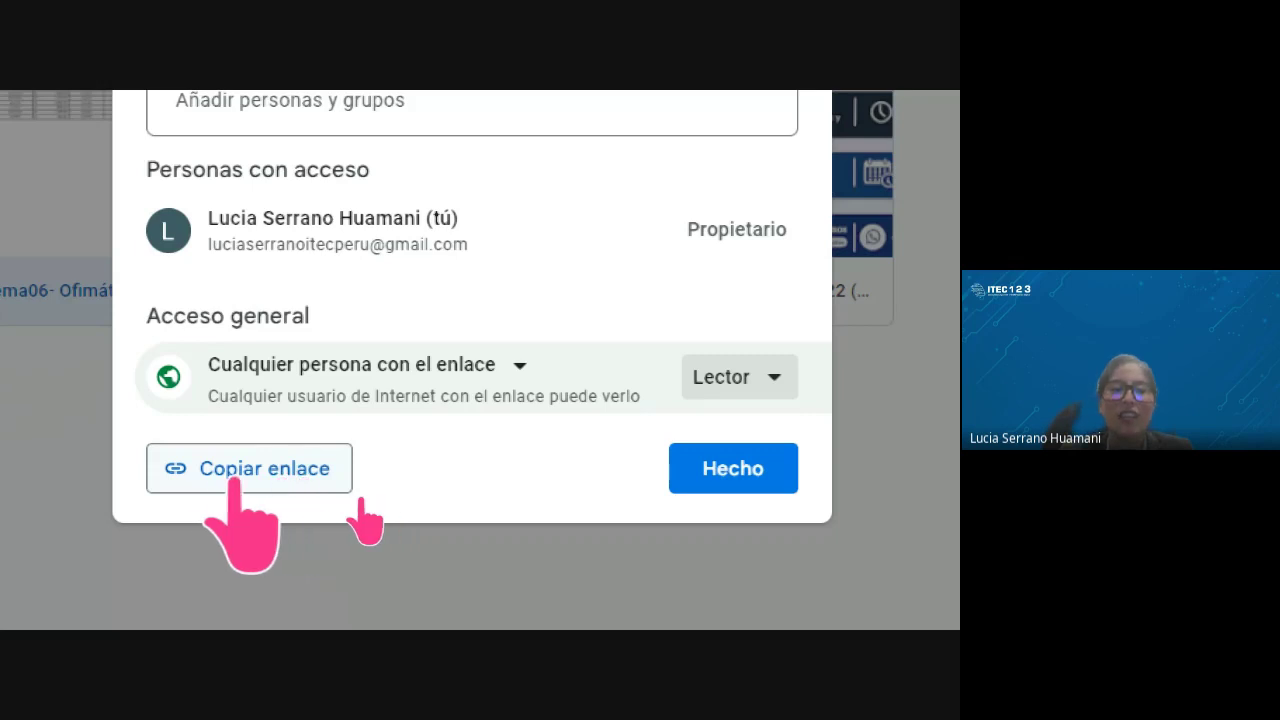
Copy the Tema06- Ofimática Básica (1).xlsx viewer link and bring up the Meet call window
left_click(245, 469)
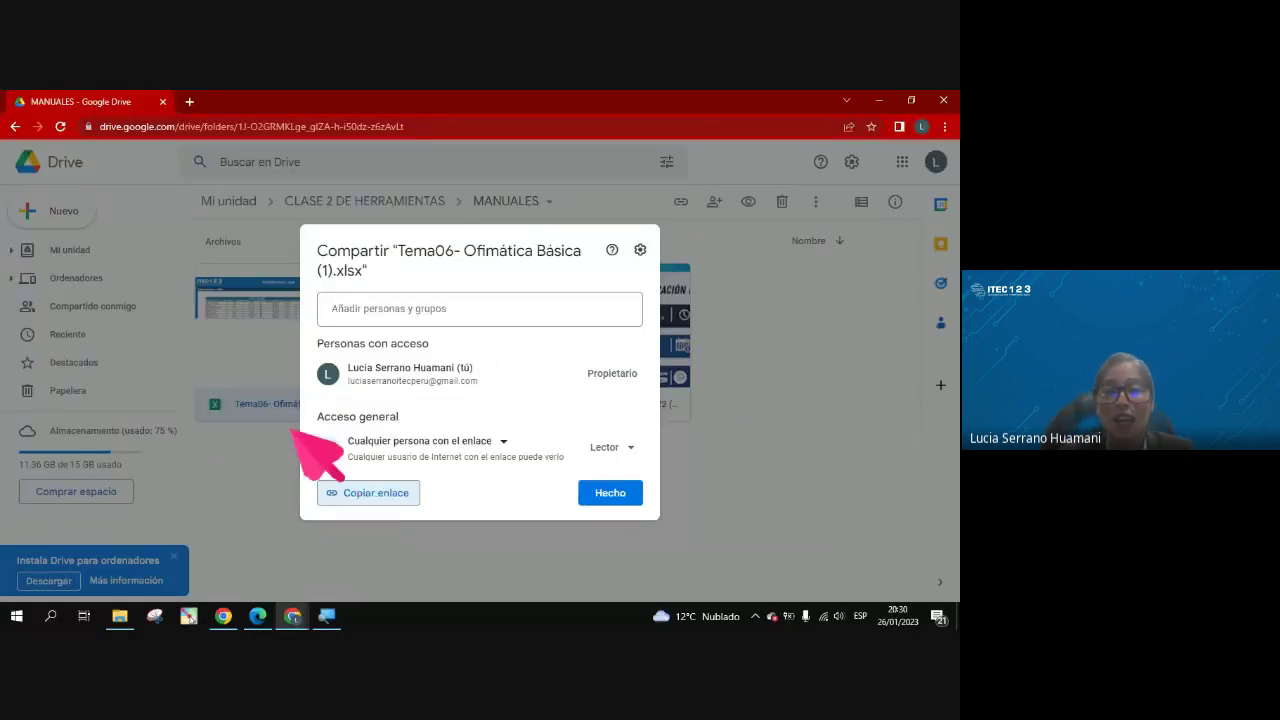
mouse_move(295, 615)
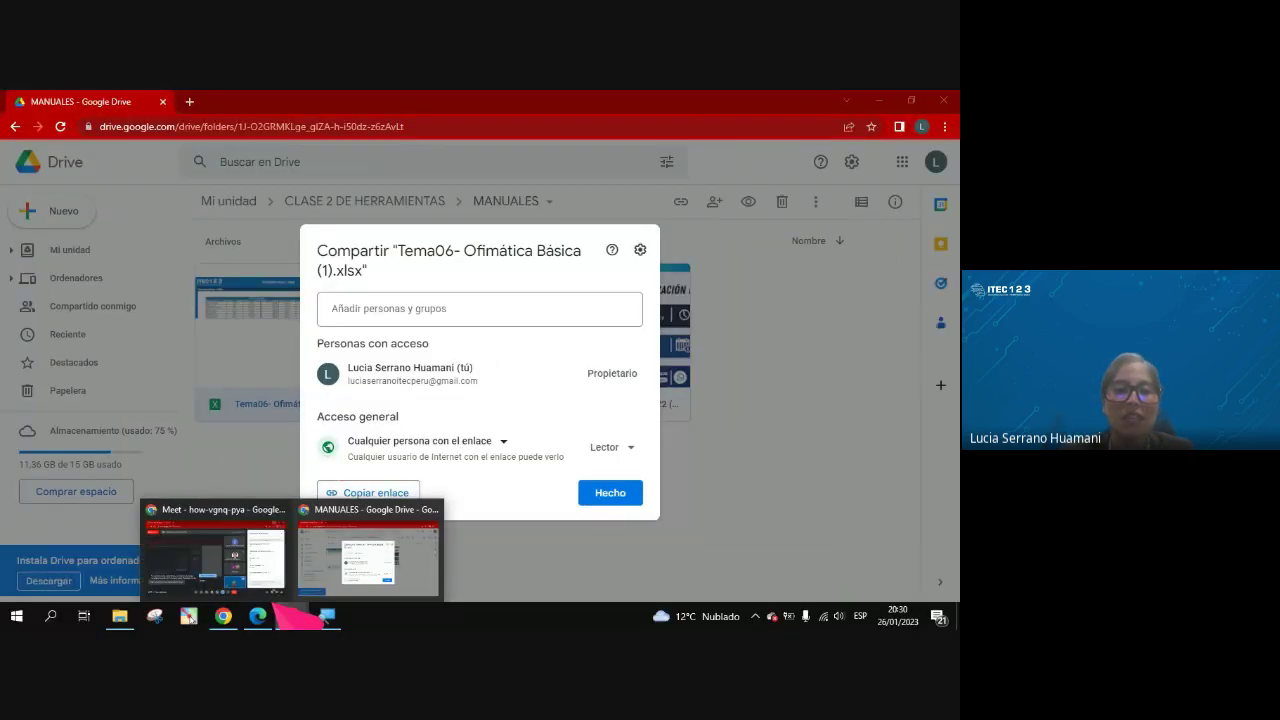
left_click(214, 565)
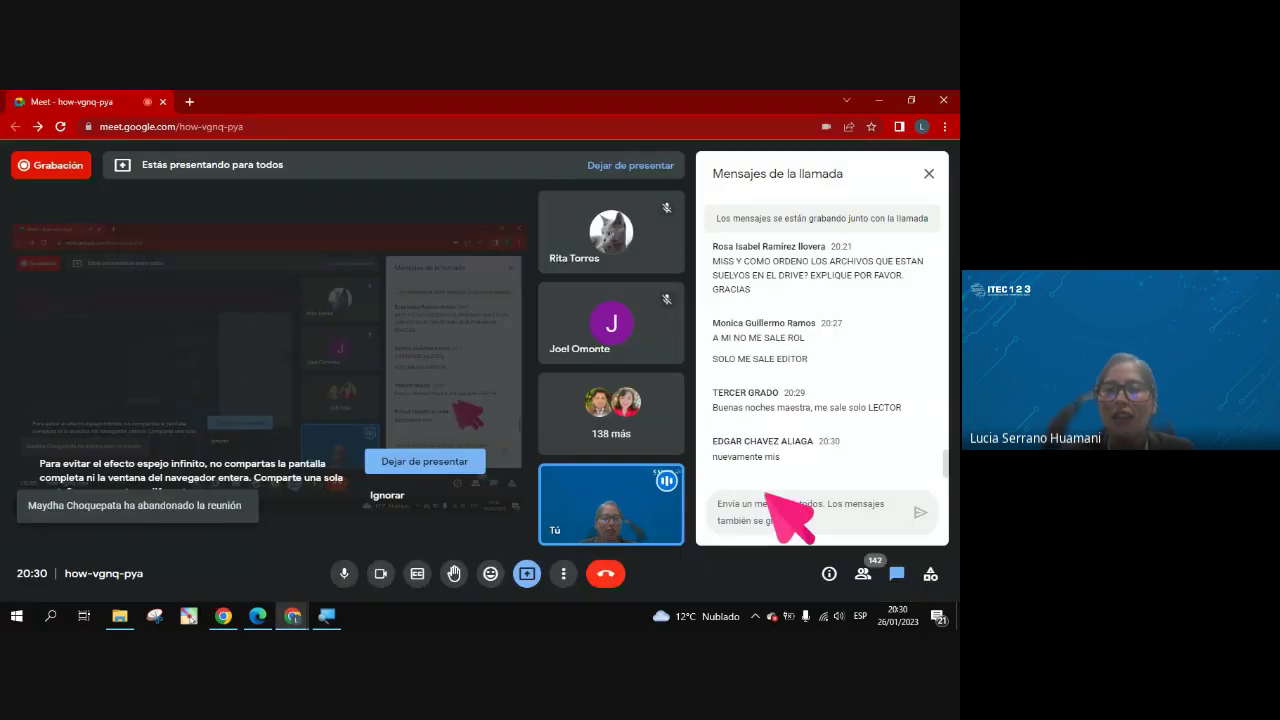
Paste and send the spreadsheet link in the Meet chat, then return to the Drive share dialog
right_click(766, 494)
left_click(724, 373)
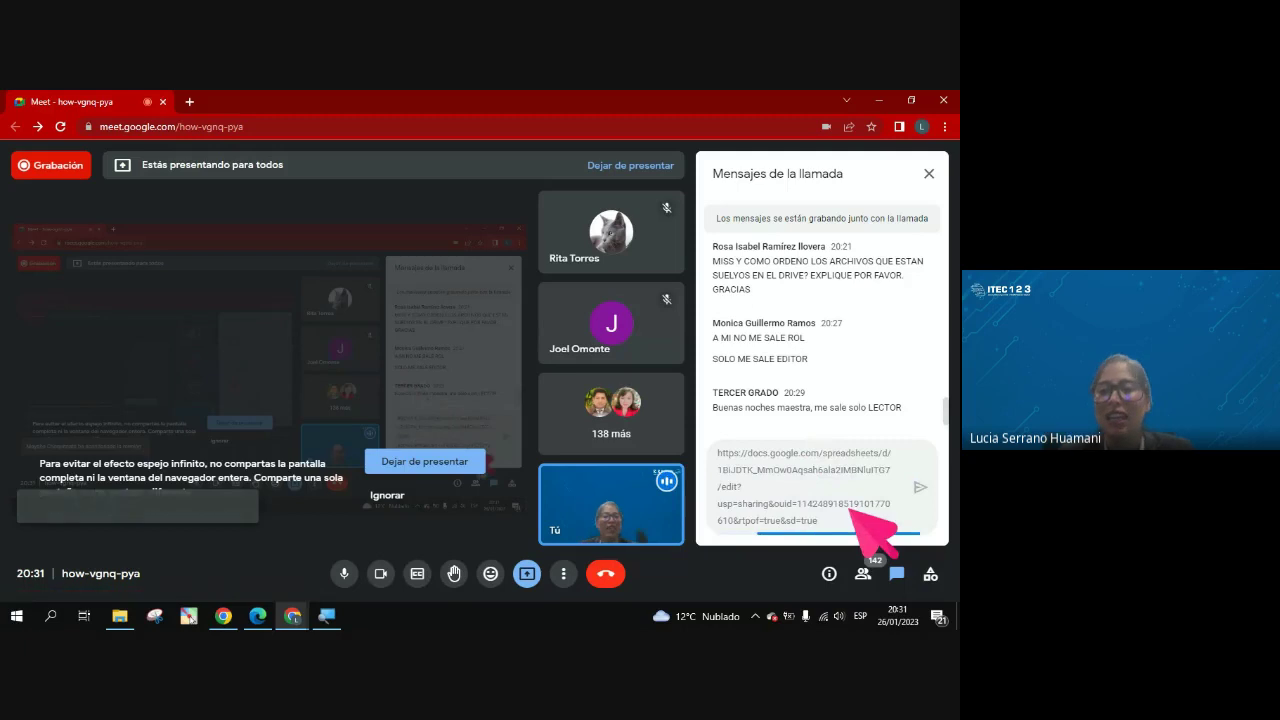
key("Return")
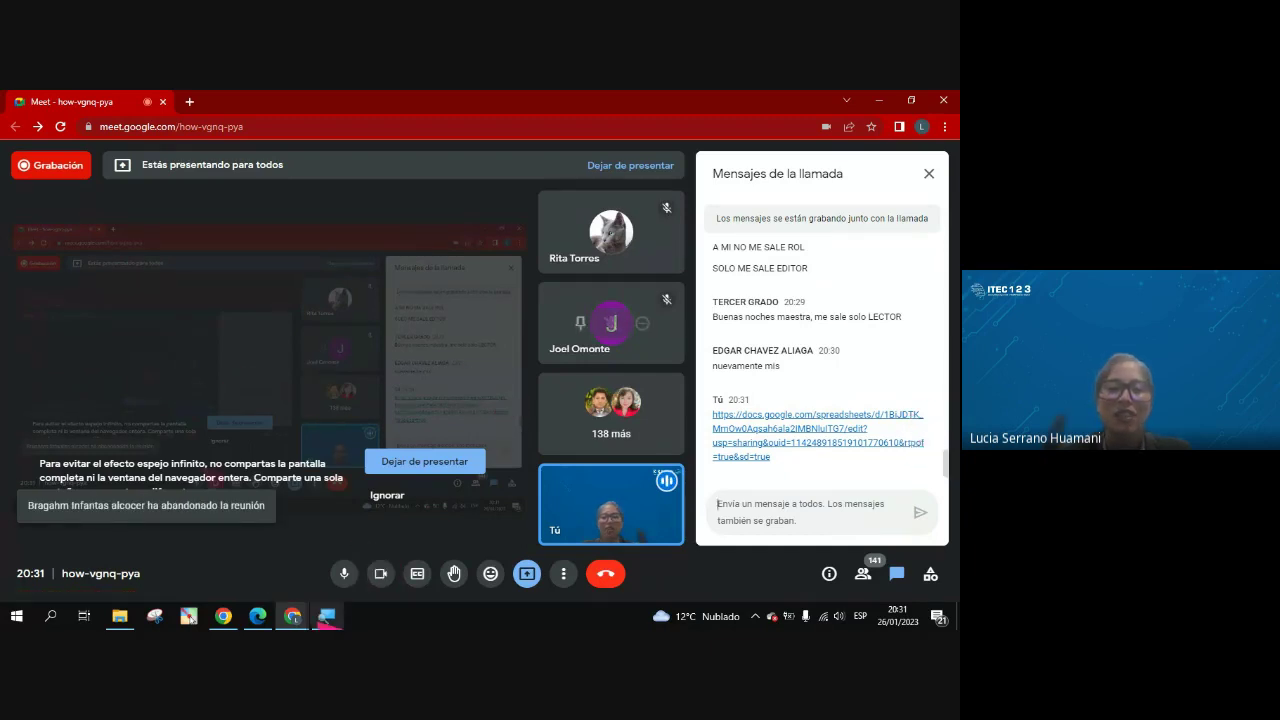
mouse_move(305, 612)
left_click(320, 572)
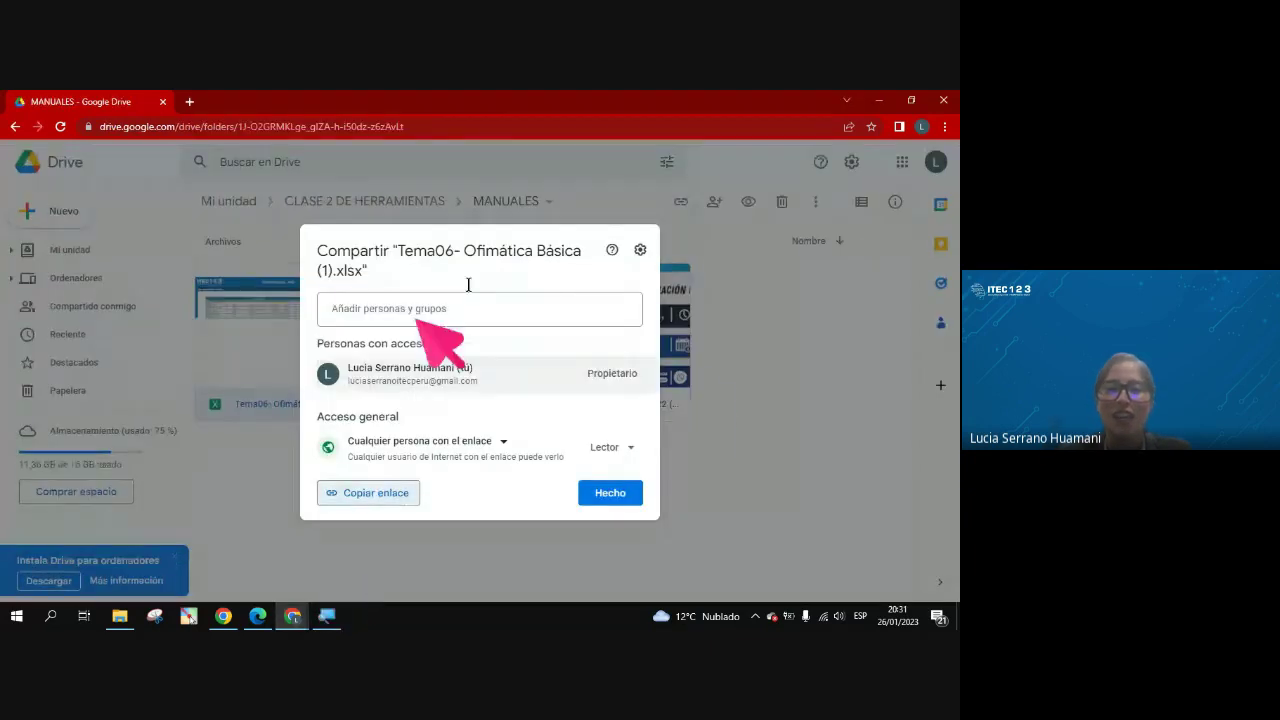
Close the share dialog with Hecho to return to the MANUALES folder
left_click(630, 488)
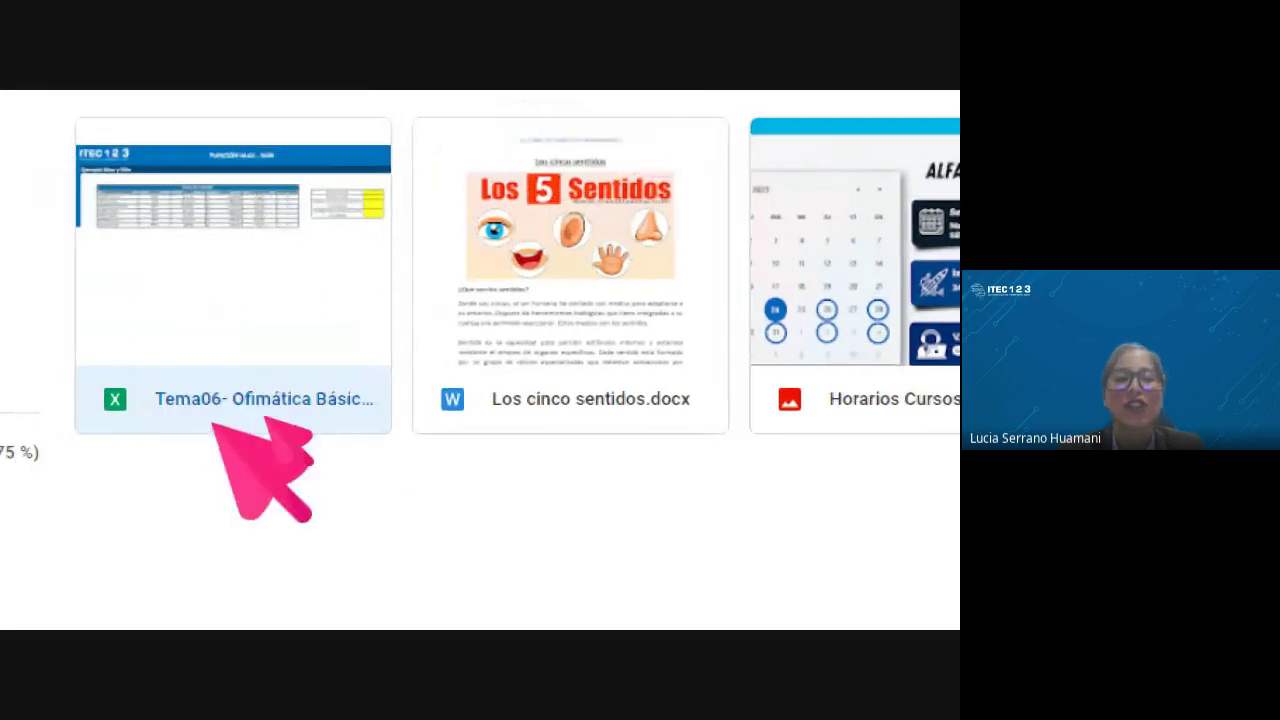
Reopen Compartir for the Tema06- Ofimática Básica (1).xlsx file from its context menu
right_click(258, 408)
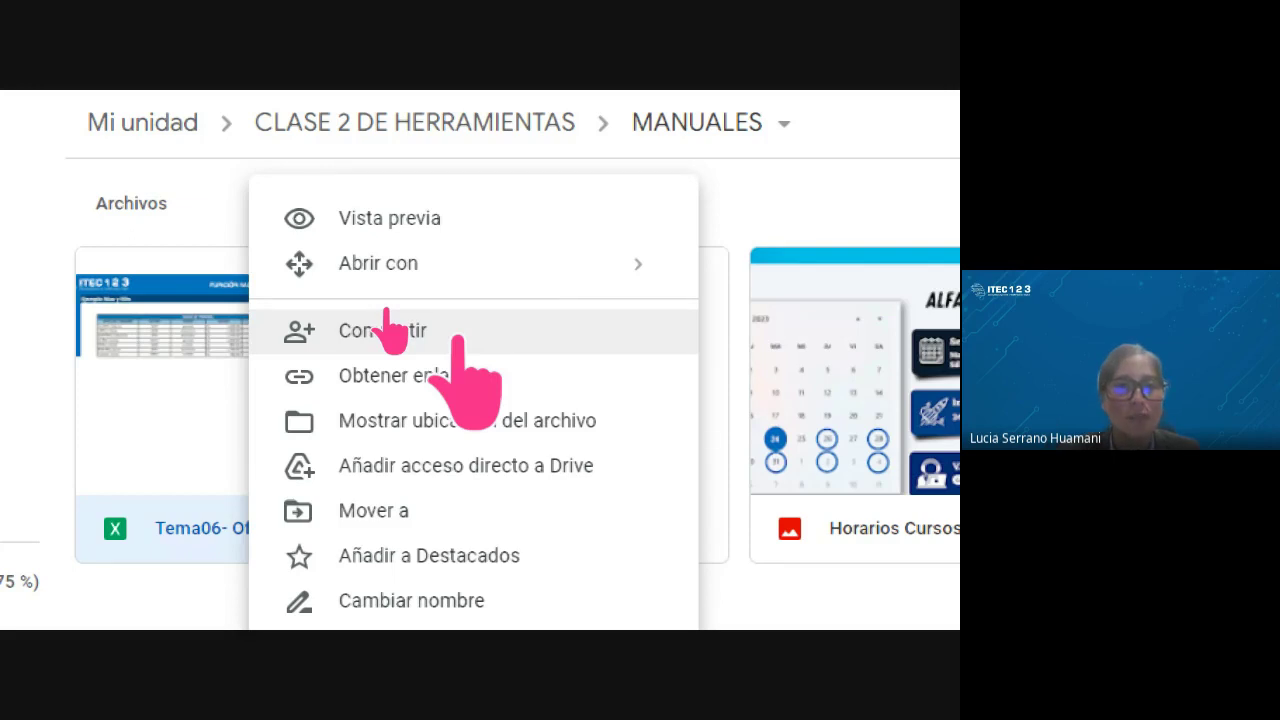
left_click(385, 330)
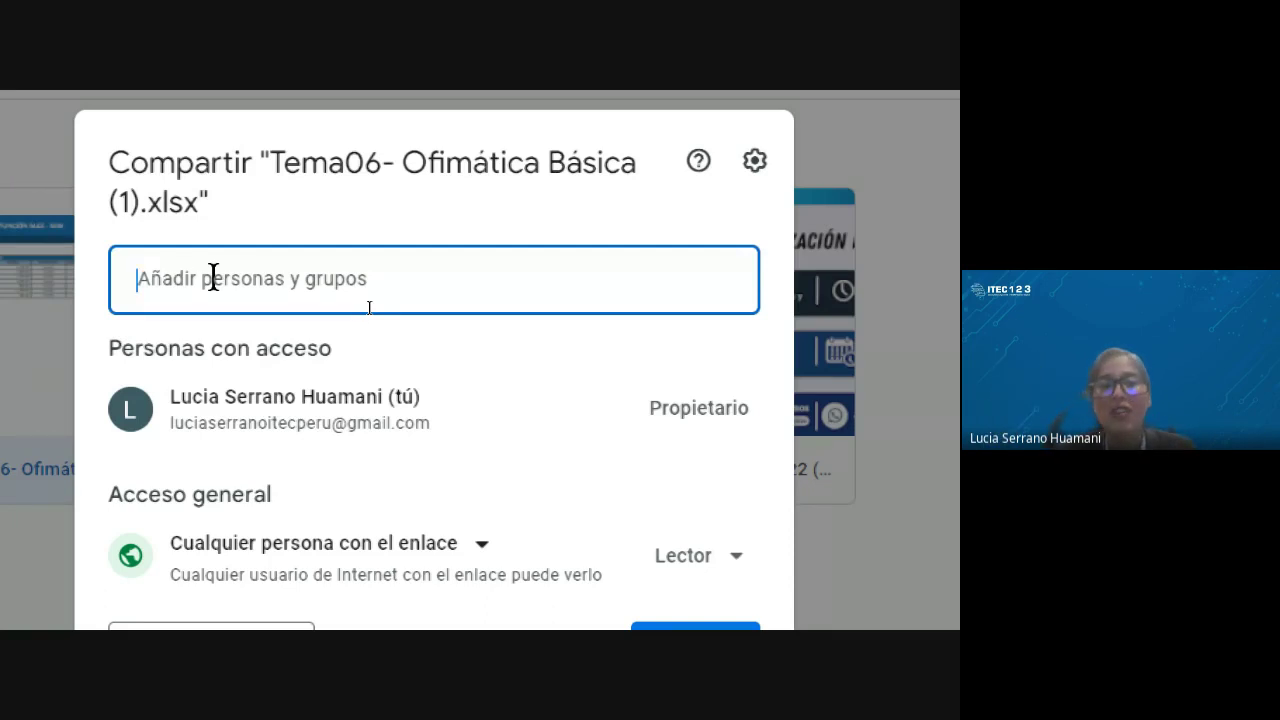
Keep general access at 'Cualquier persona con el enlace' and list the link roles Lector, Comentador, Editor
scroll(395, 515, "down", 3)
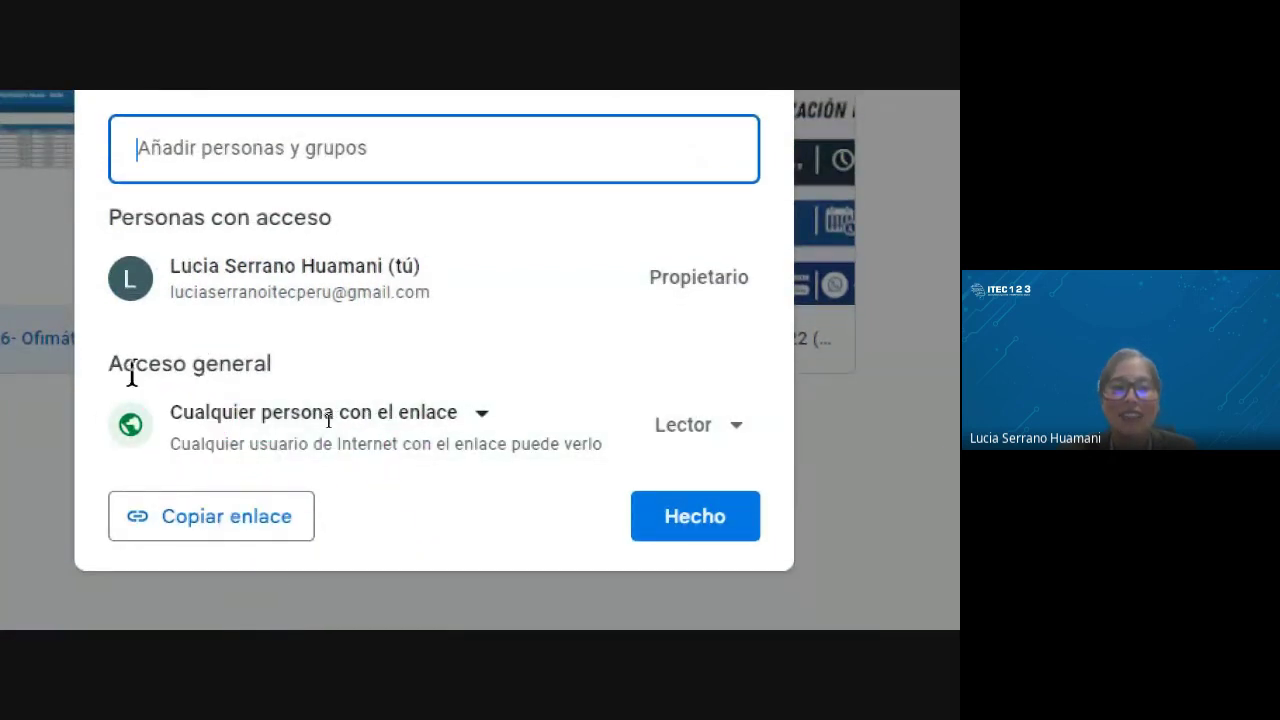
left_click(472, 416)
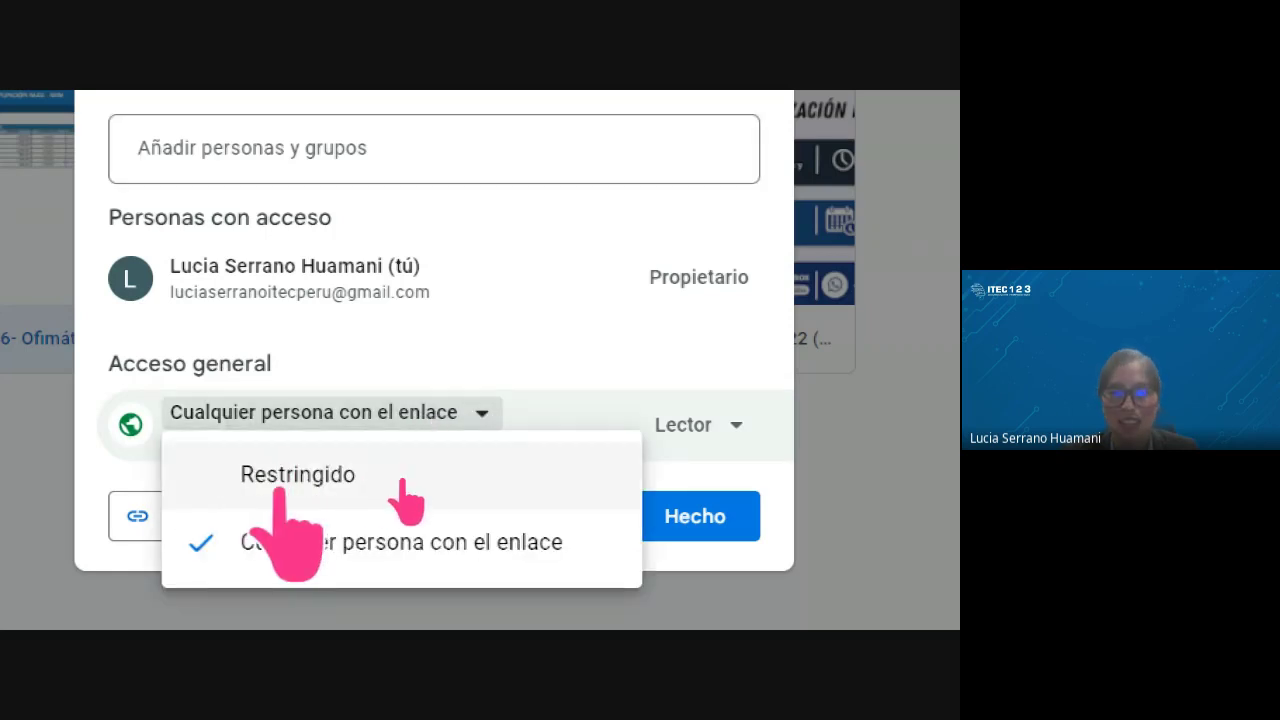
left_click(518, 380)
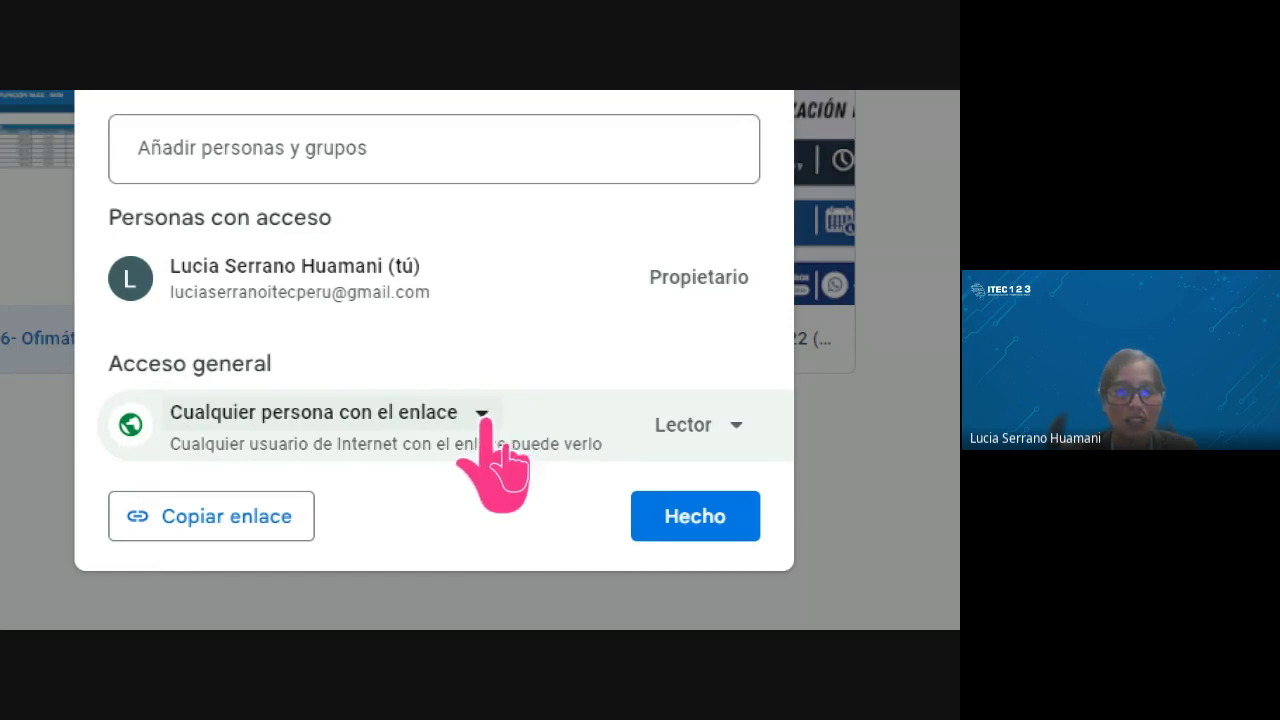
left_click(482, 413)
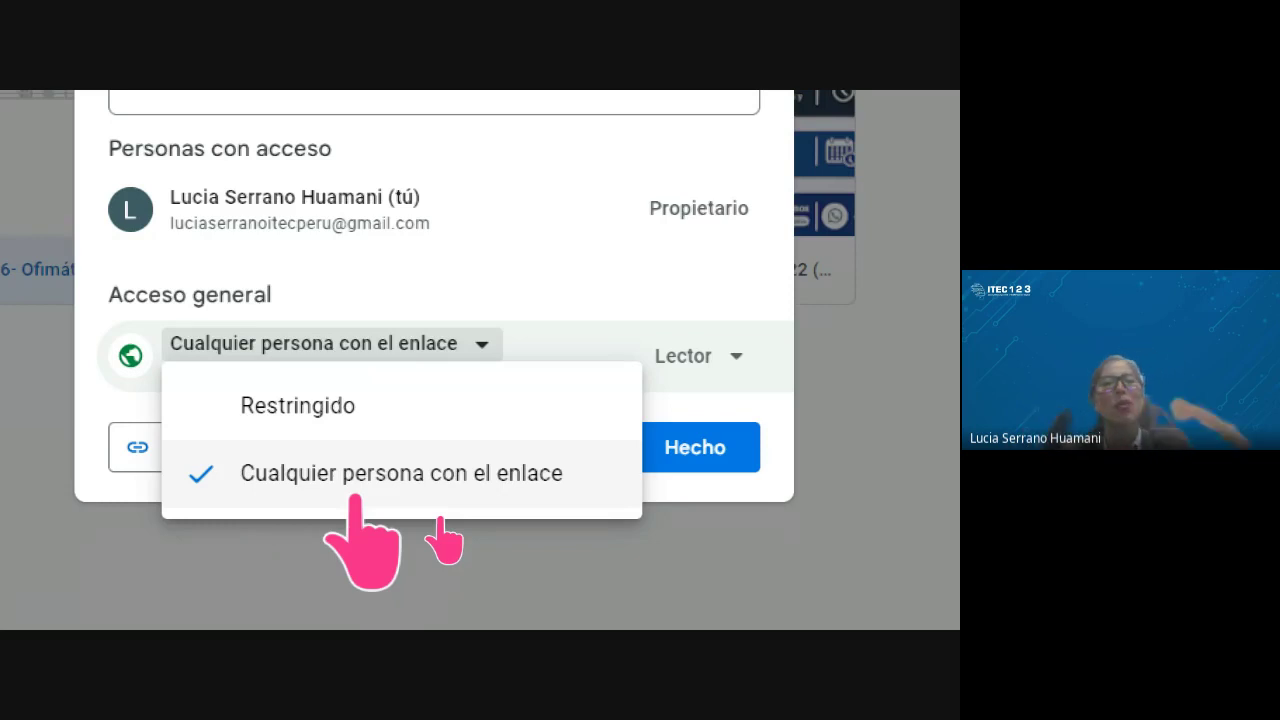
left_click(355, 480)
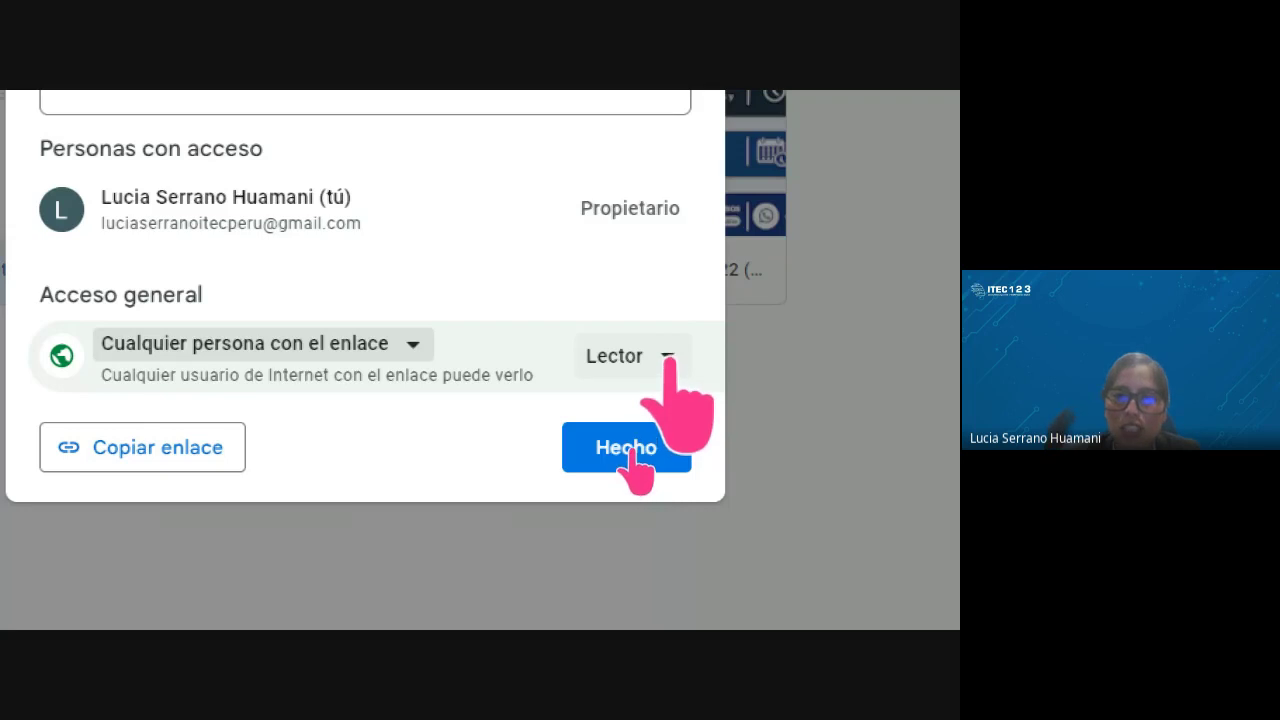
left_click(664, 358)
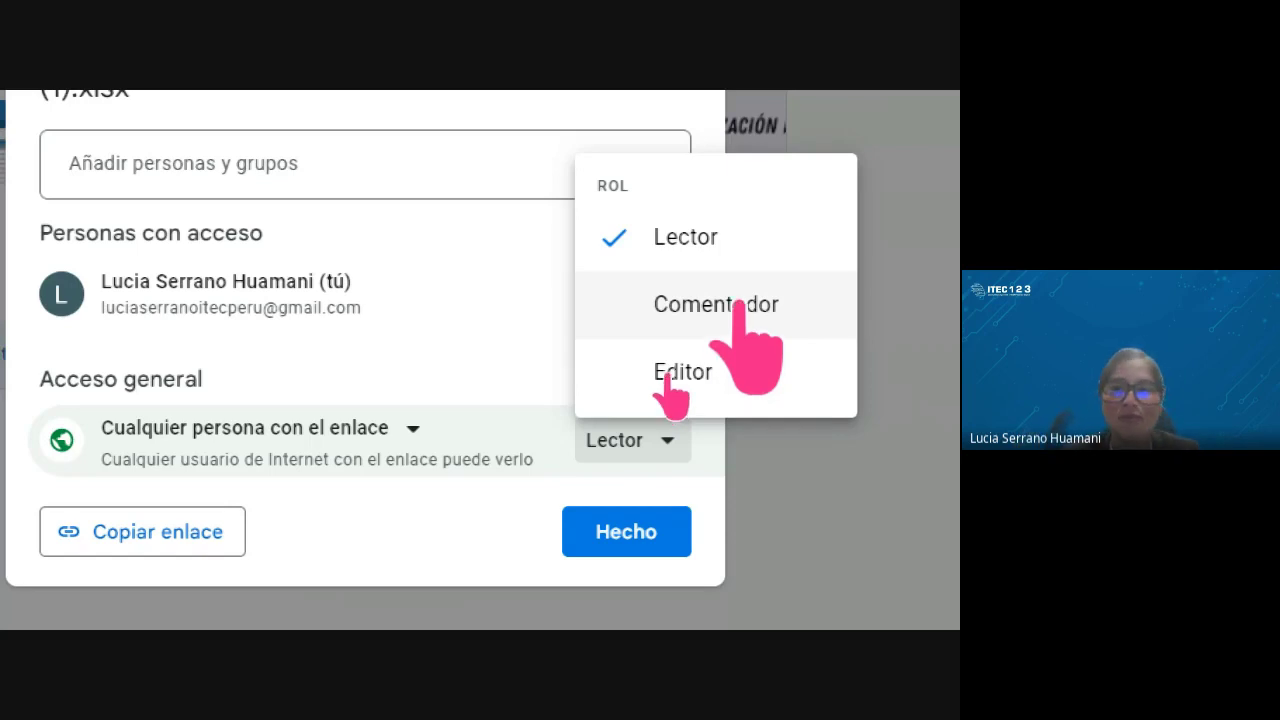
Keep the Lector link role and copy the Tema06 share link again
left_click(724, 238)
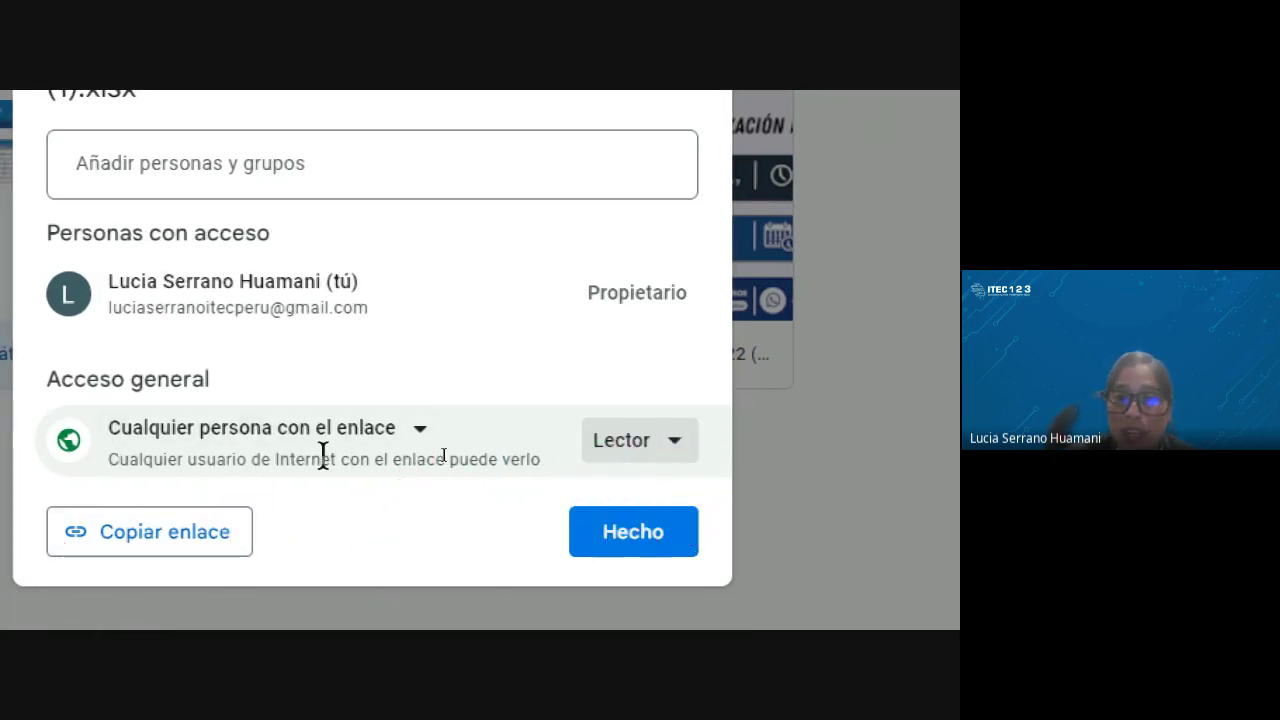
left_click(128, 530)
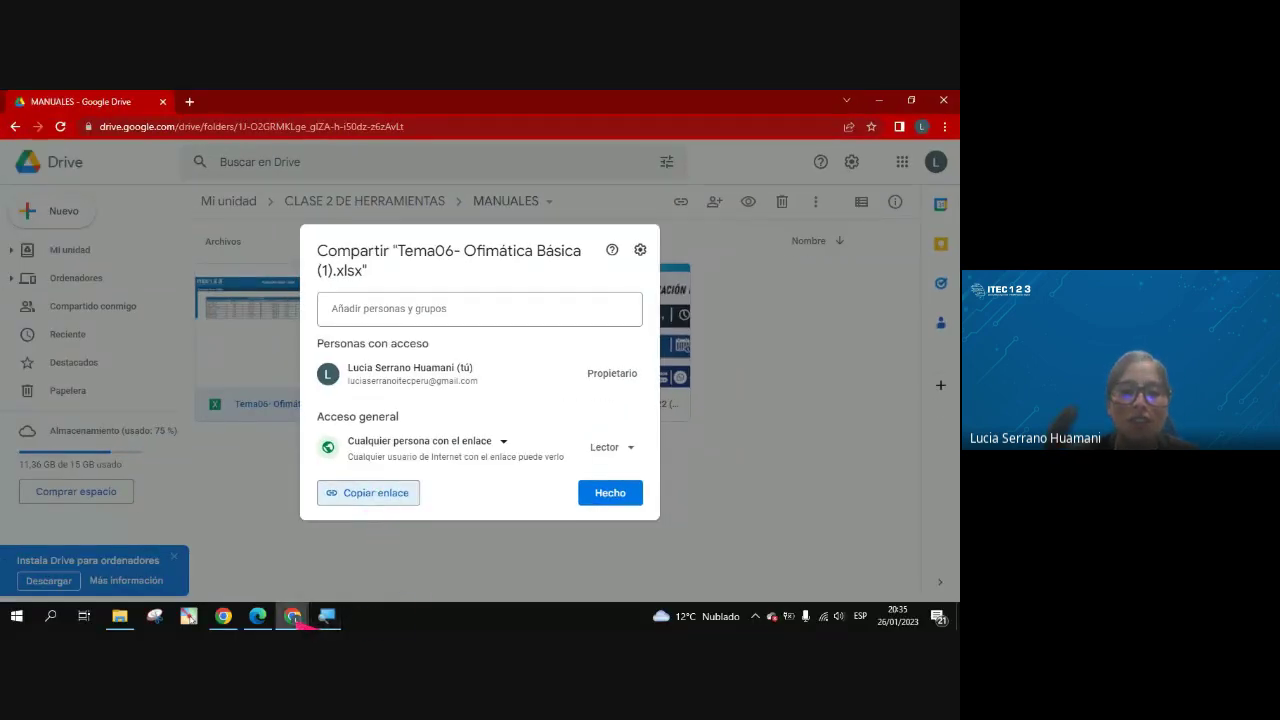
mouse_move(293, 617)
left_click(189, 586)
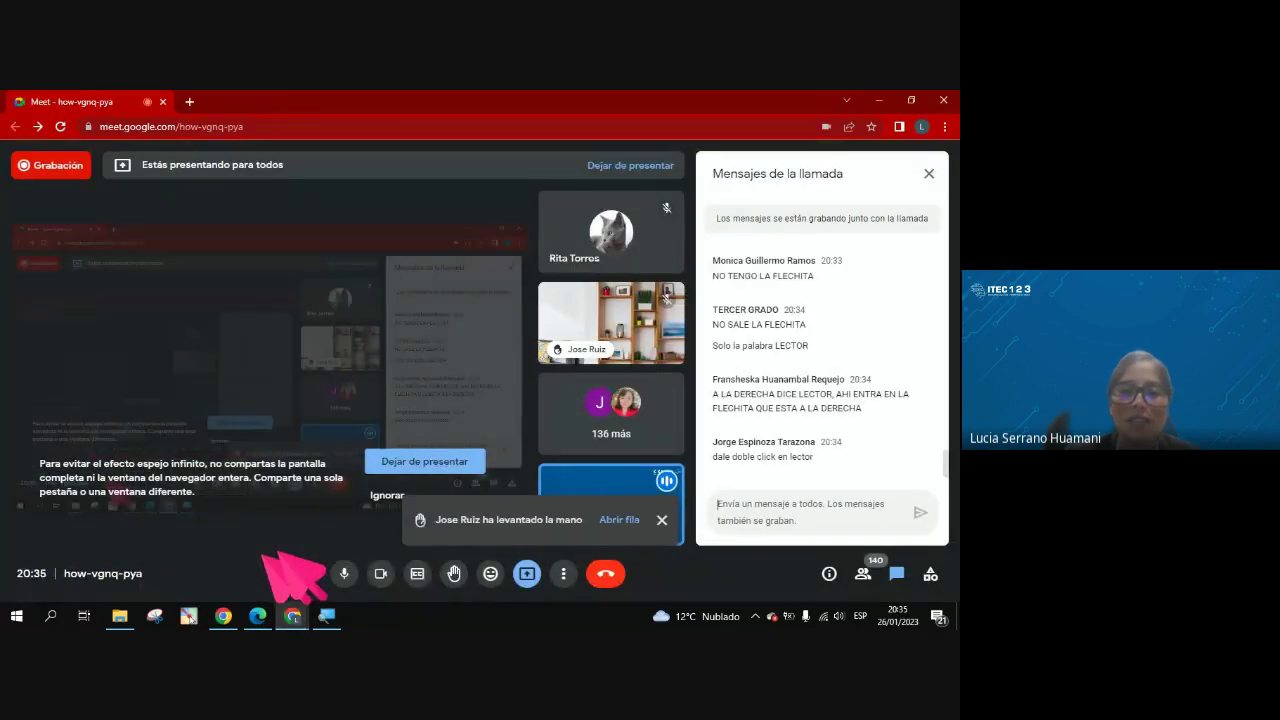
left_click(762, 510)
key("ctrl+v")
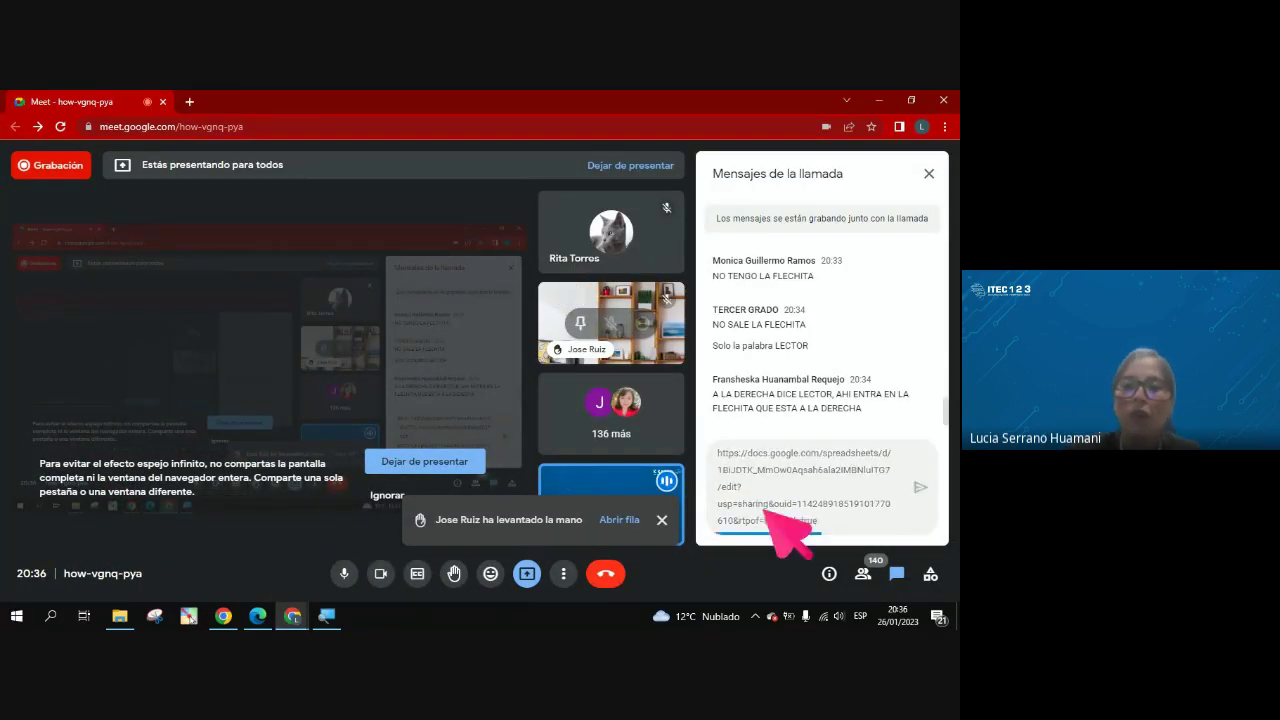
key("Return")
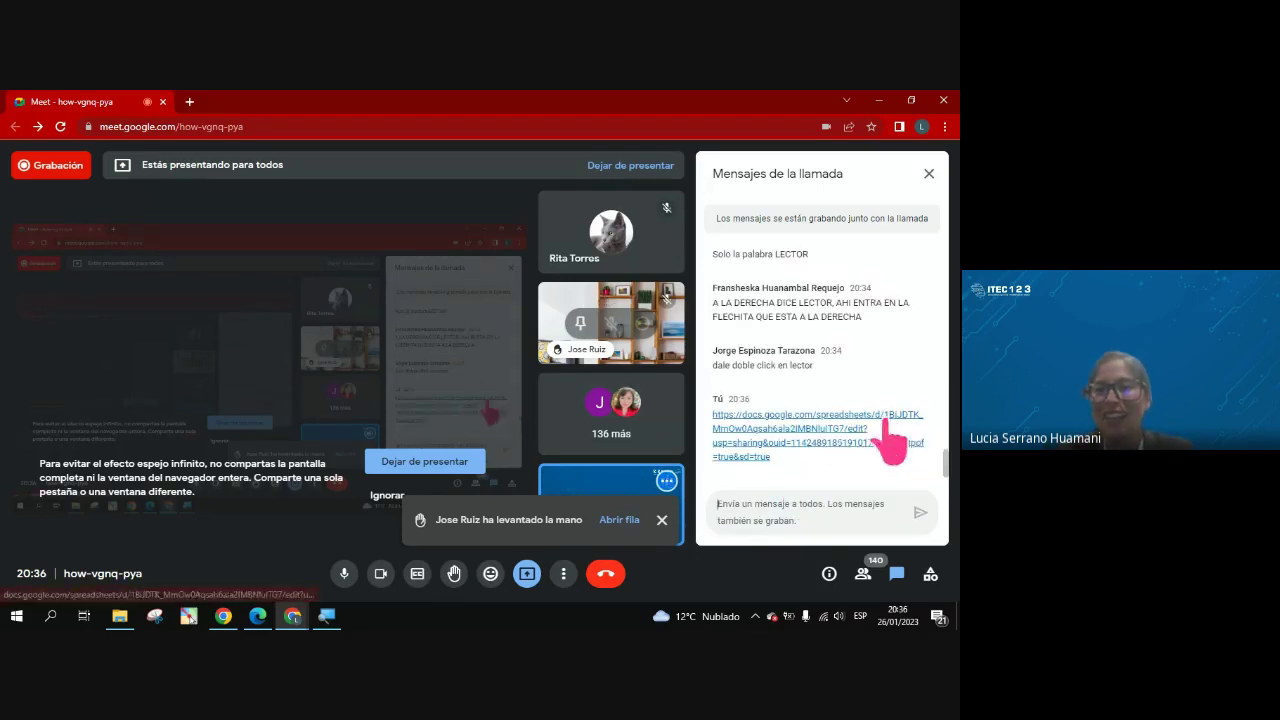
scroll(877, 429, "up", 1)
scroll(888, 419, "up", 8)
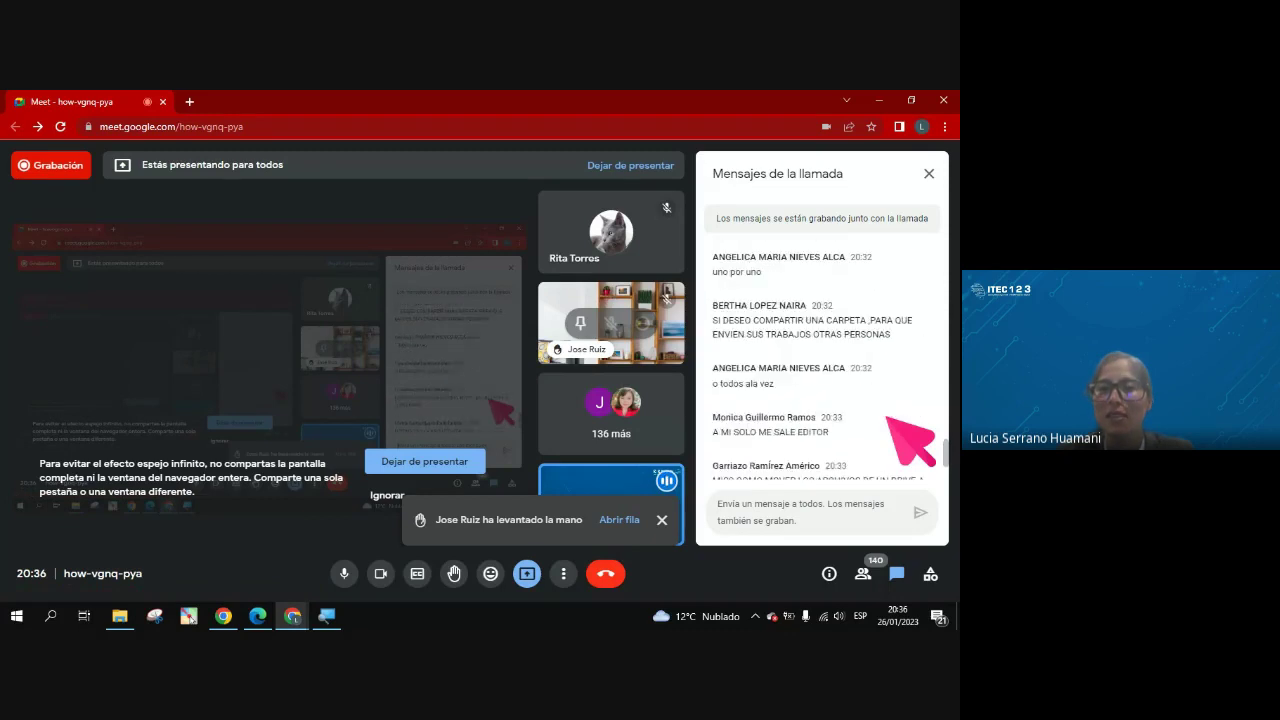
scroll(888, 420, "up", 5)
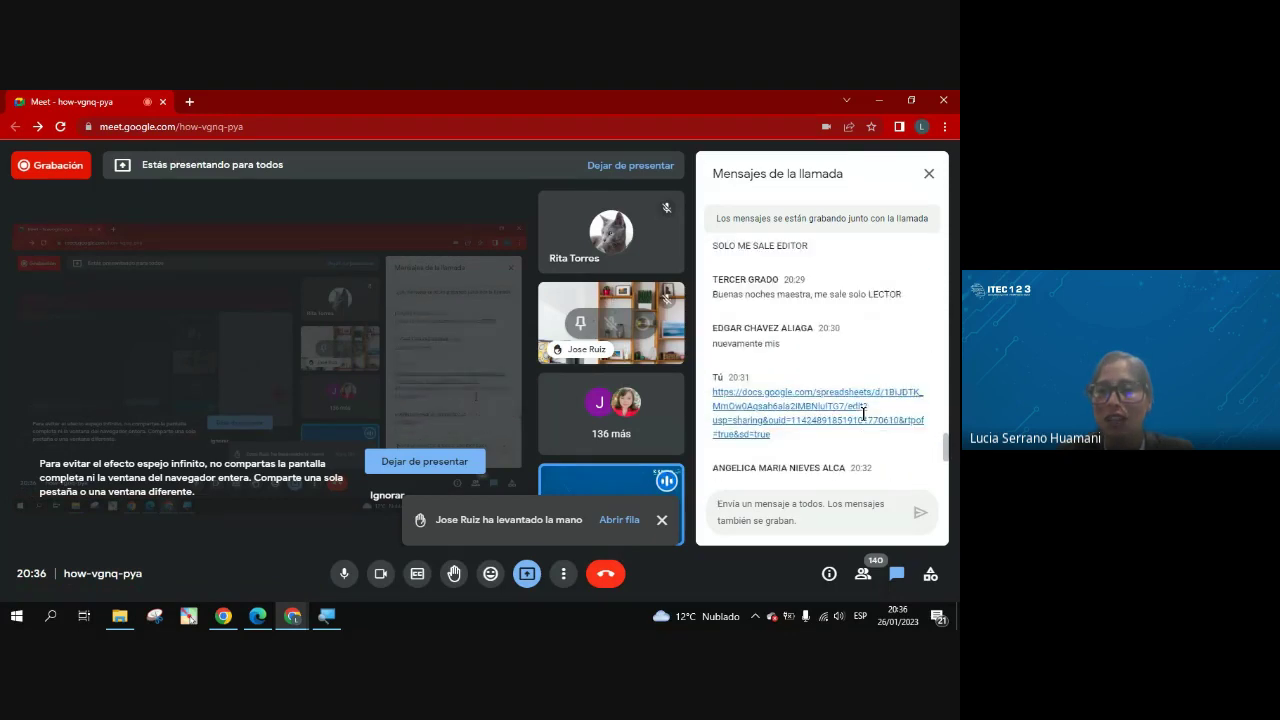
scroll(863, 415, "down", 3)
scroll(863, 415, "up", 10)
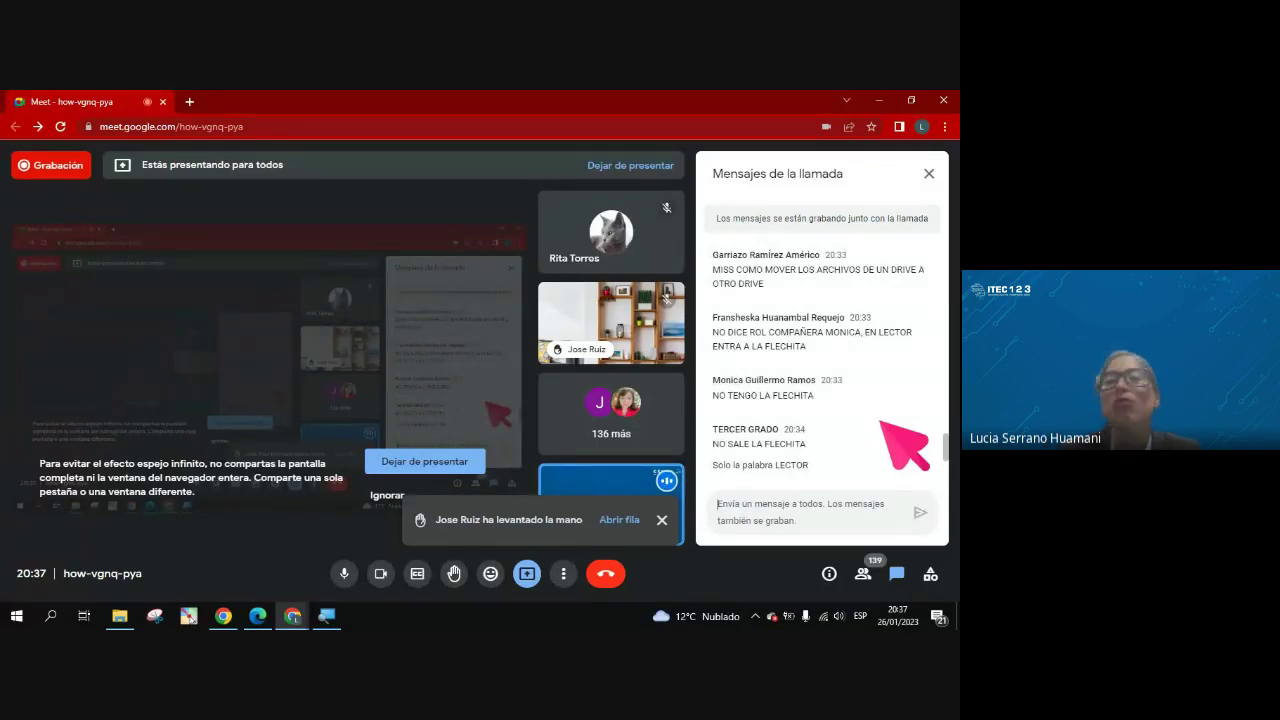
Minimise Meet, close the share dialog, and go up through CLASE 2 DE HERRAMIENTAS to Mi unidad
left_click(879, 100)
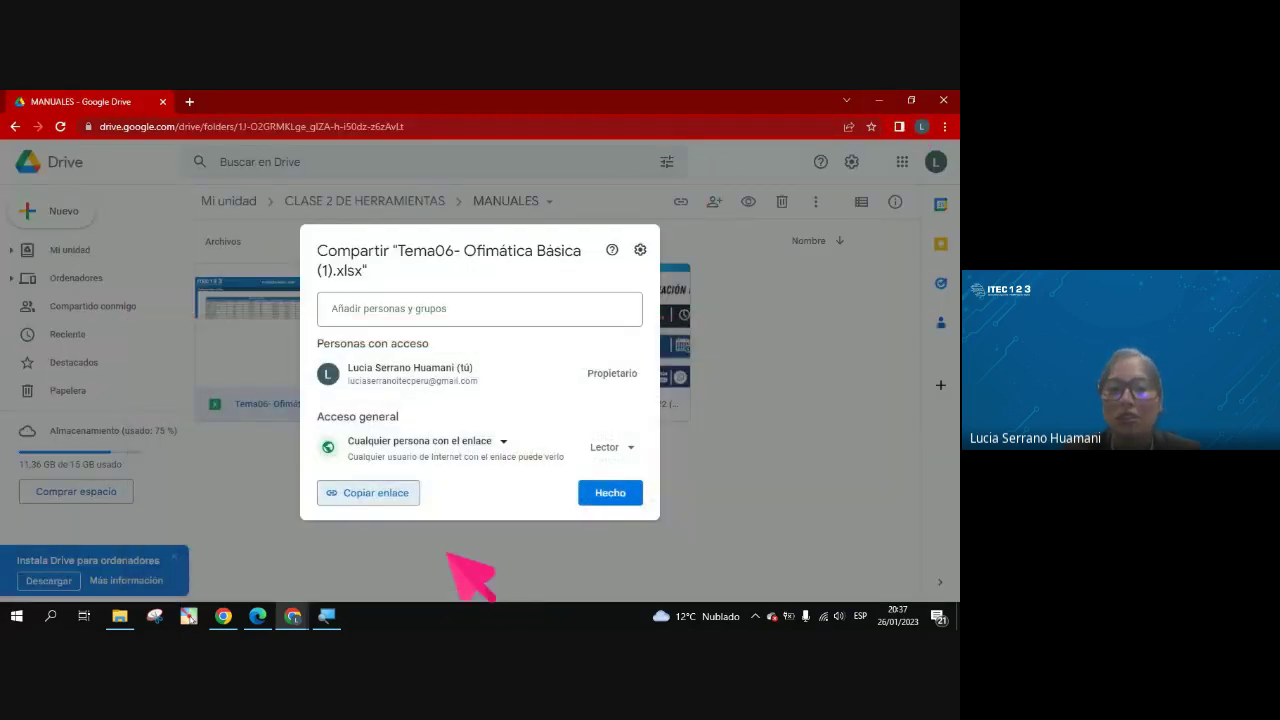
left_click(481, 560)
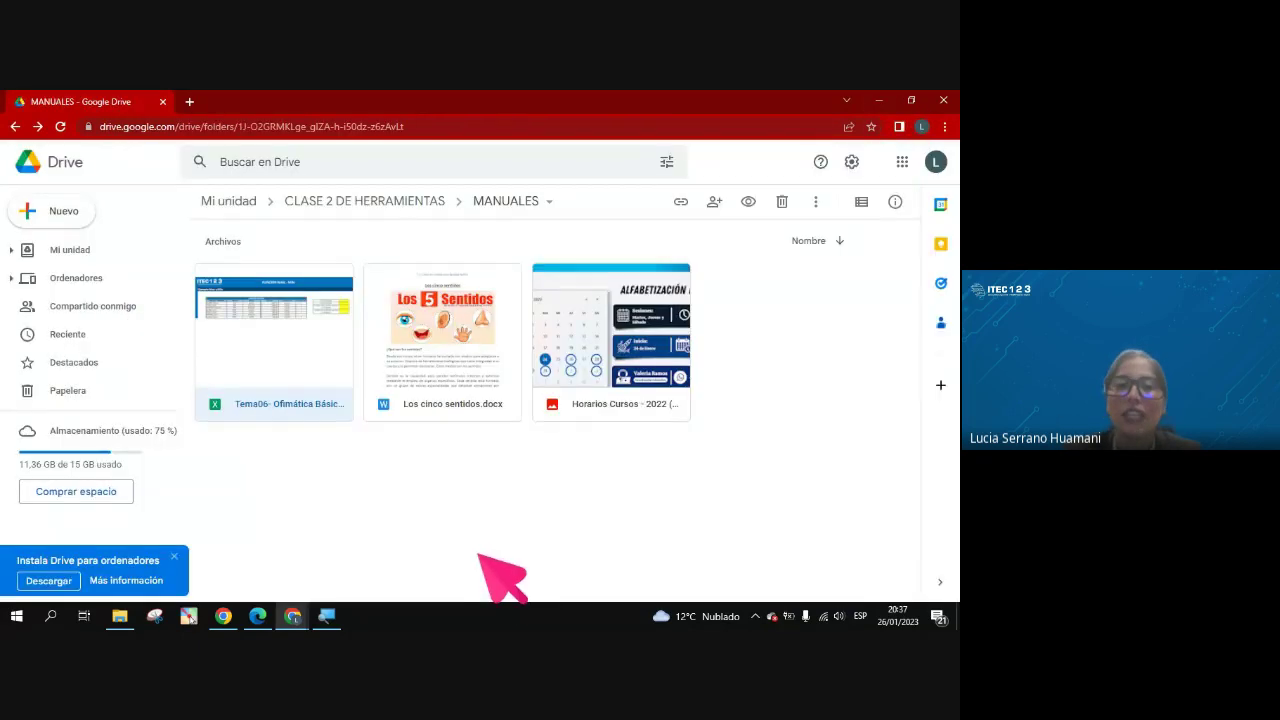
left_click(377, 202)
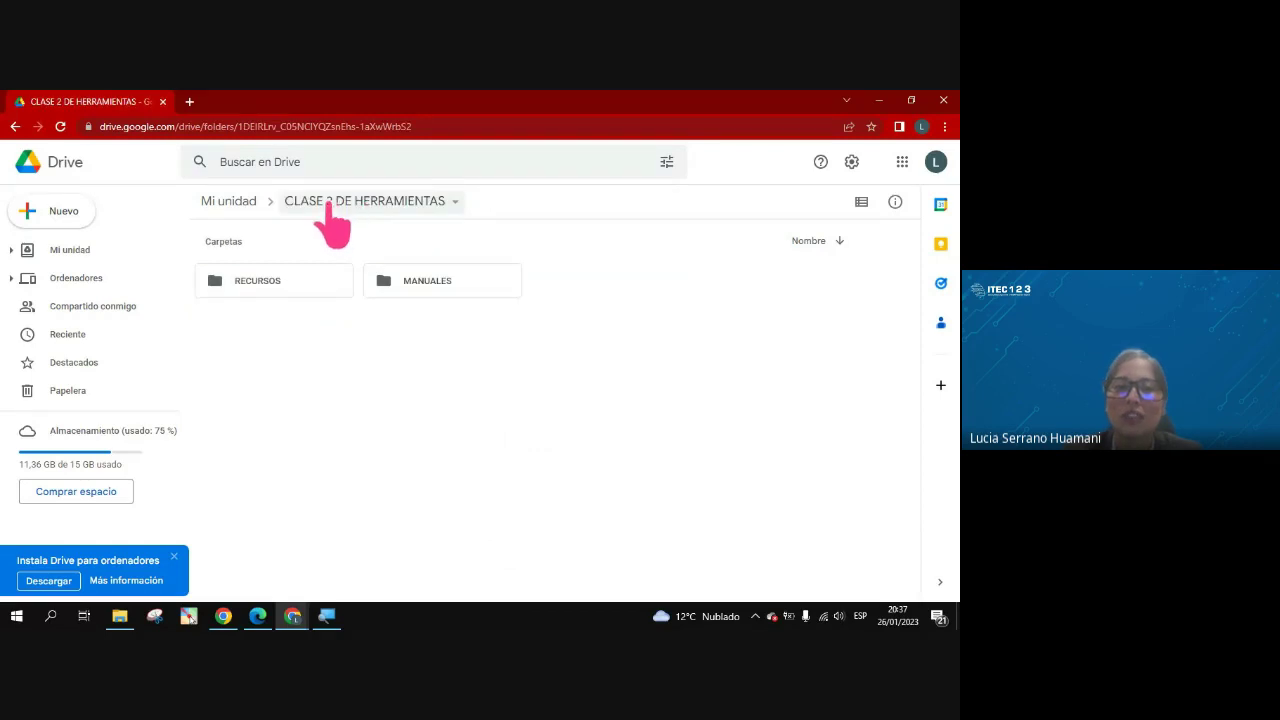
left_click(322, 205)
left_click(645, 390)
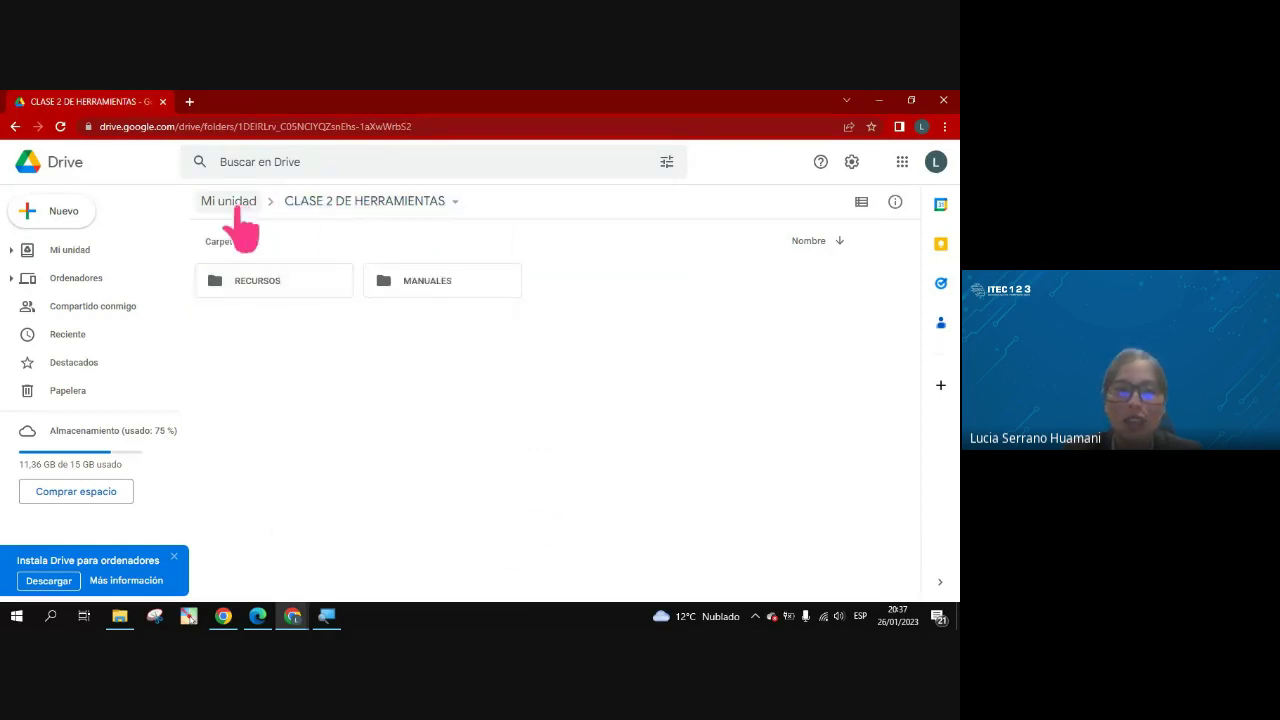
left_click(229, 202)
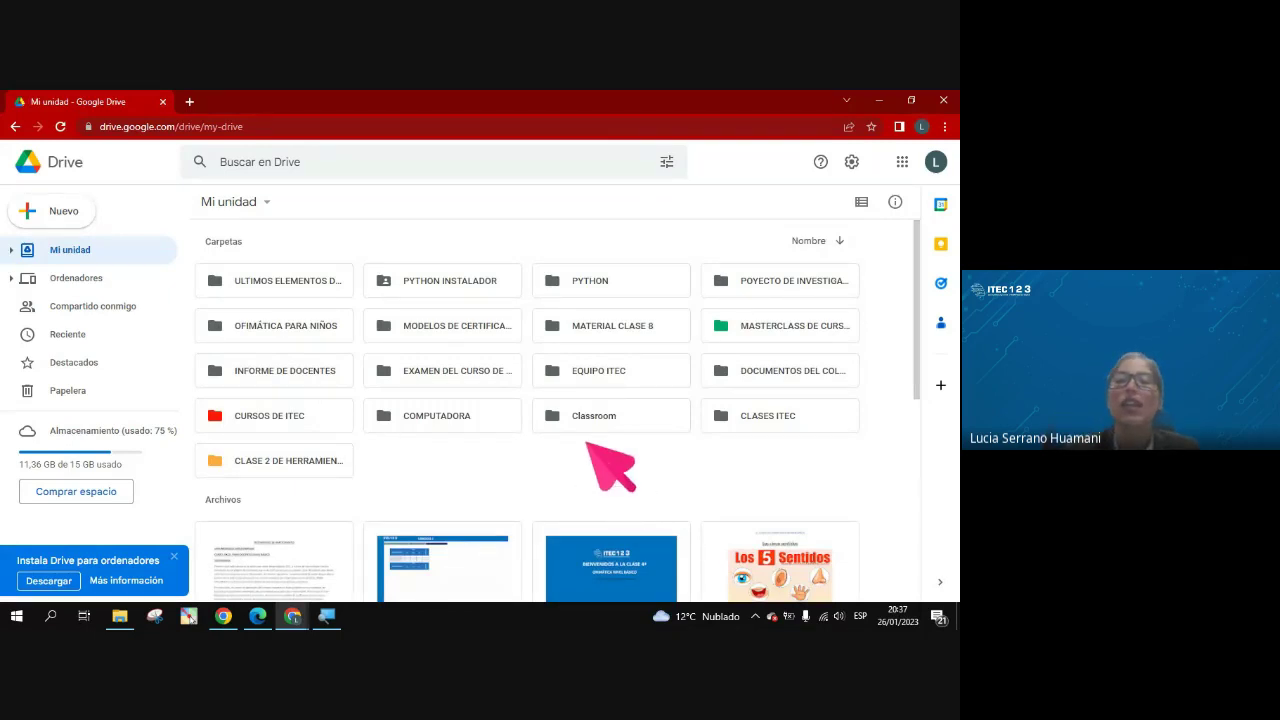
Select the CLASE 2 DE HERRAMIENTAS folder in Mi unidad, after briefly checking the account menu
left_click(935, 162)
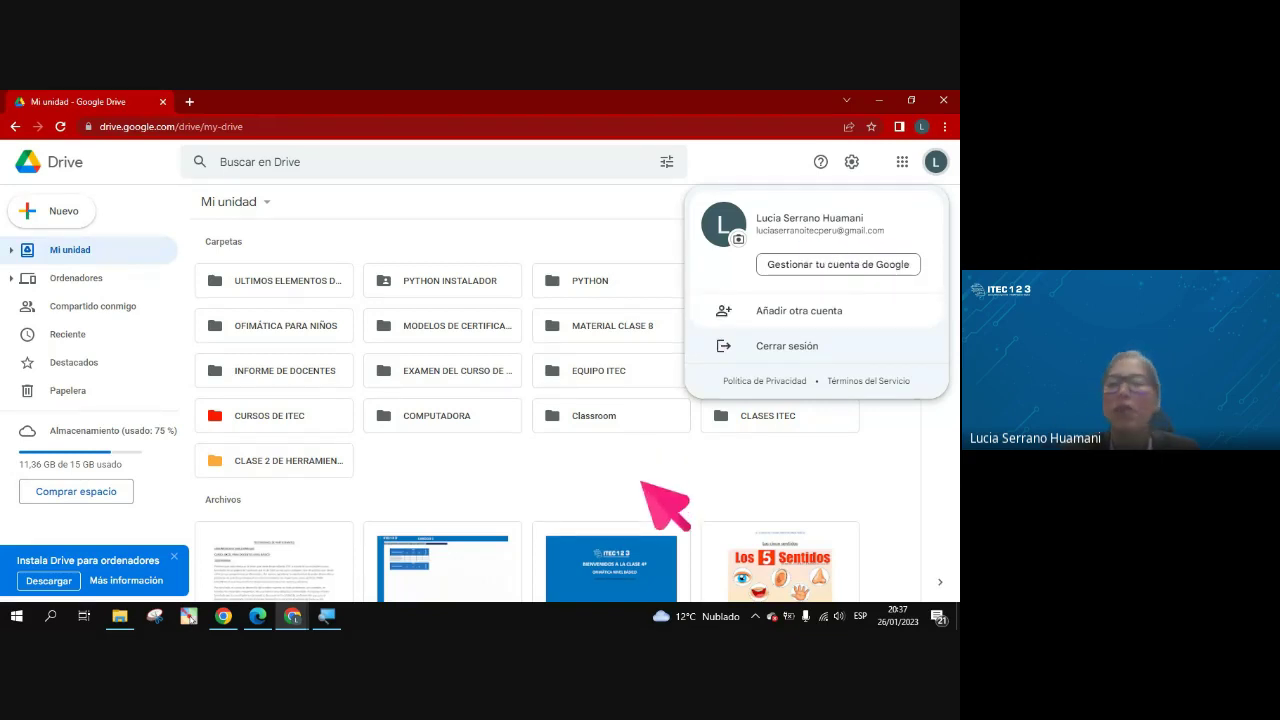
left_click(642, 483)
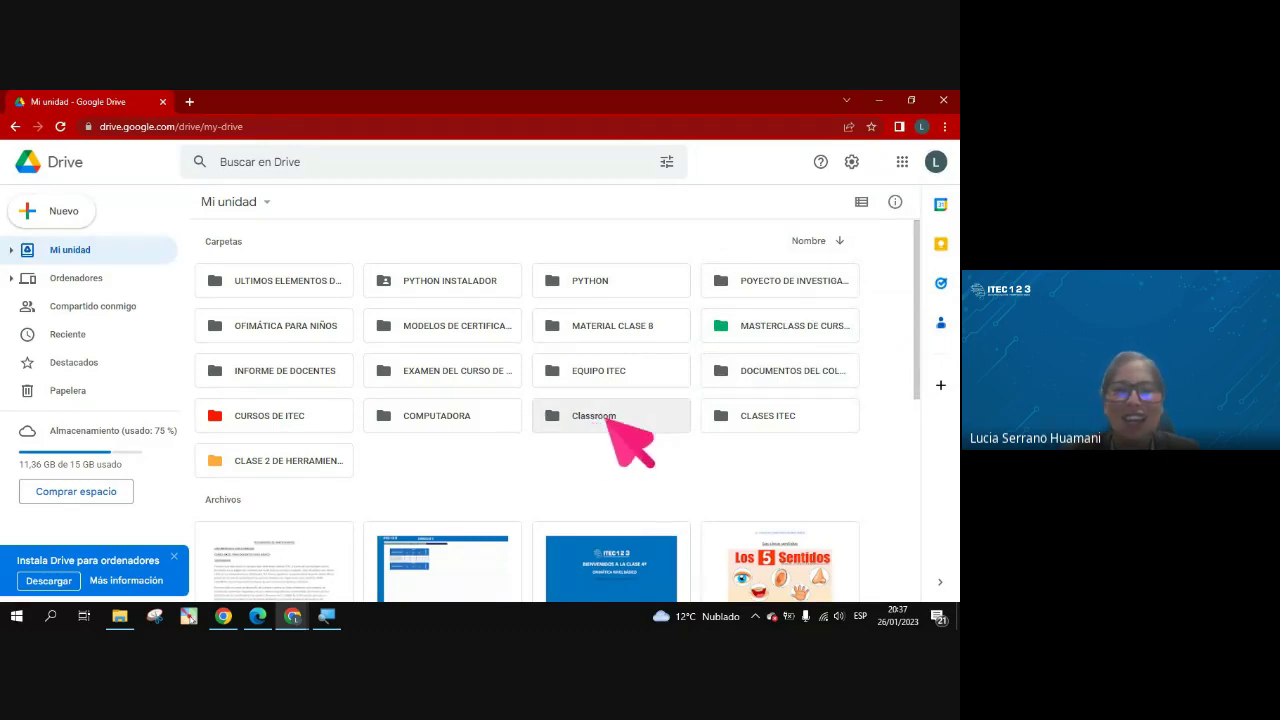
left_click(323, 422)
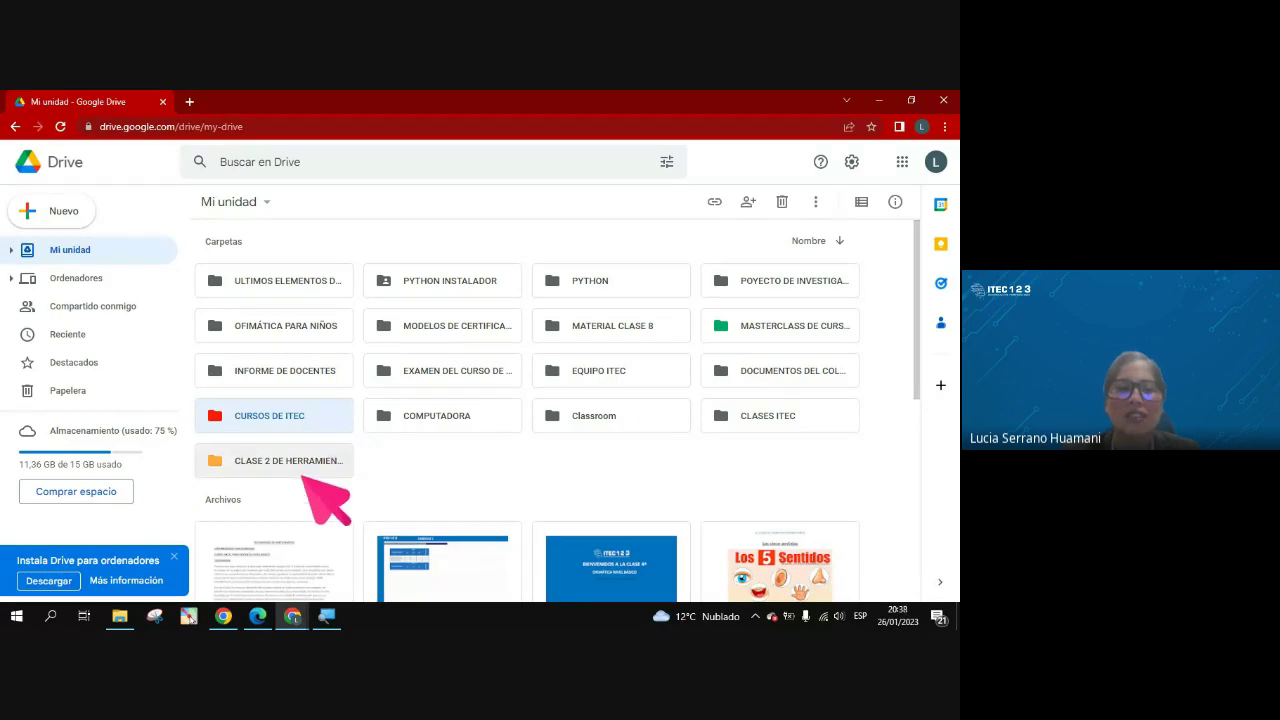
left_click(300, 467)
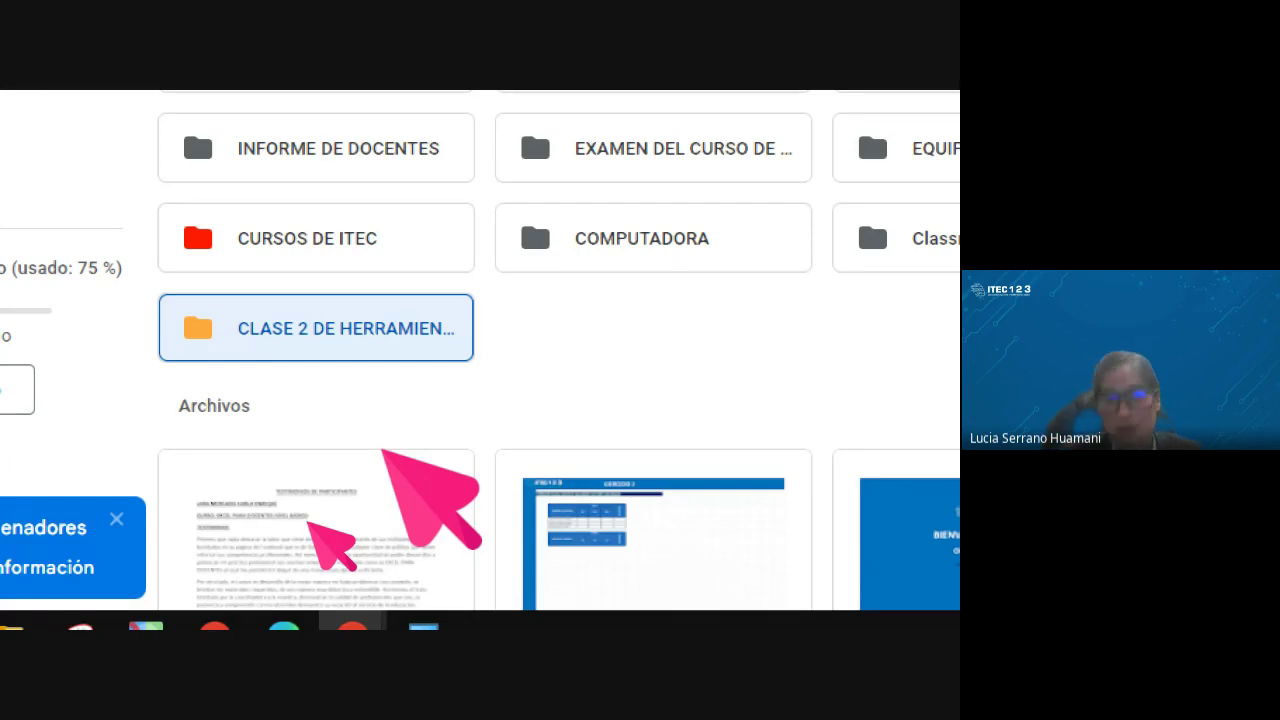
Open Compartir for the CLASE 2 DE HERRAMIENTAS folder, currently Restringido with only its owner
right_click(333, 336)
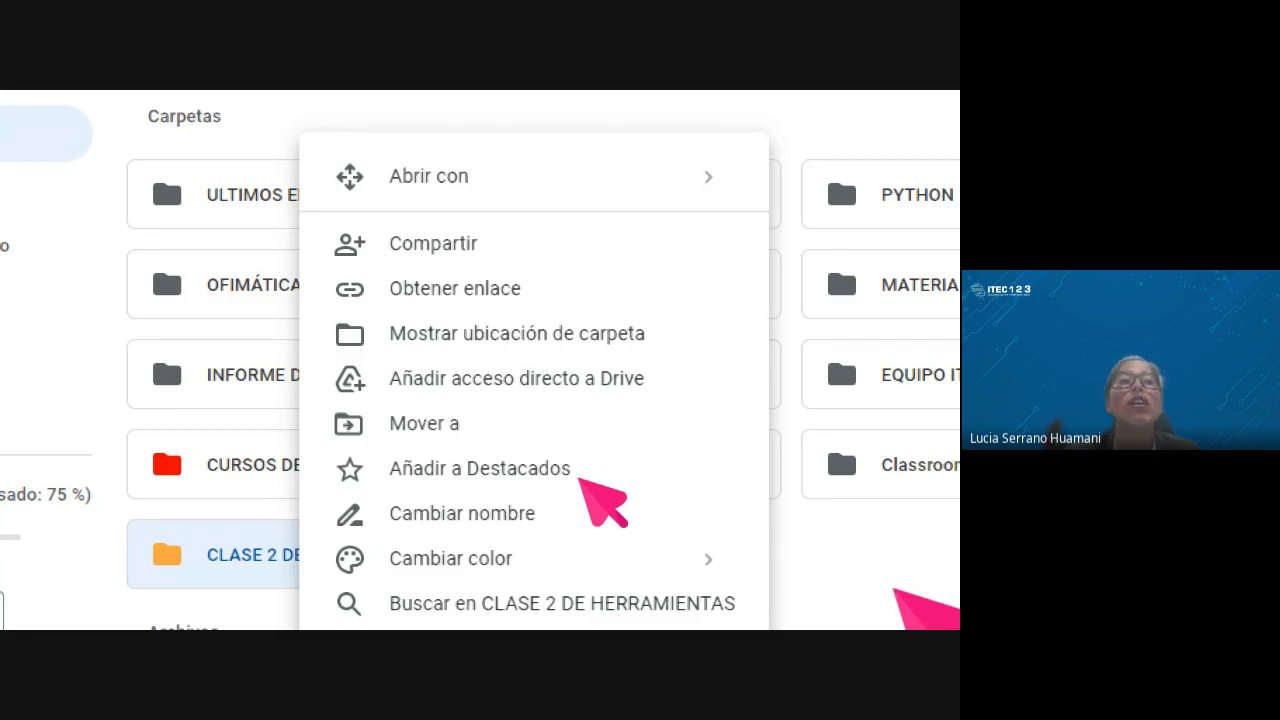
left_click(568, 476)
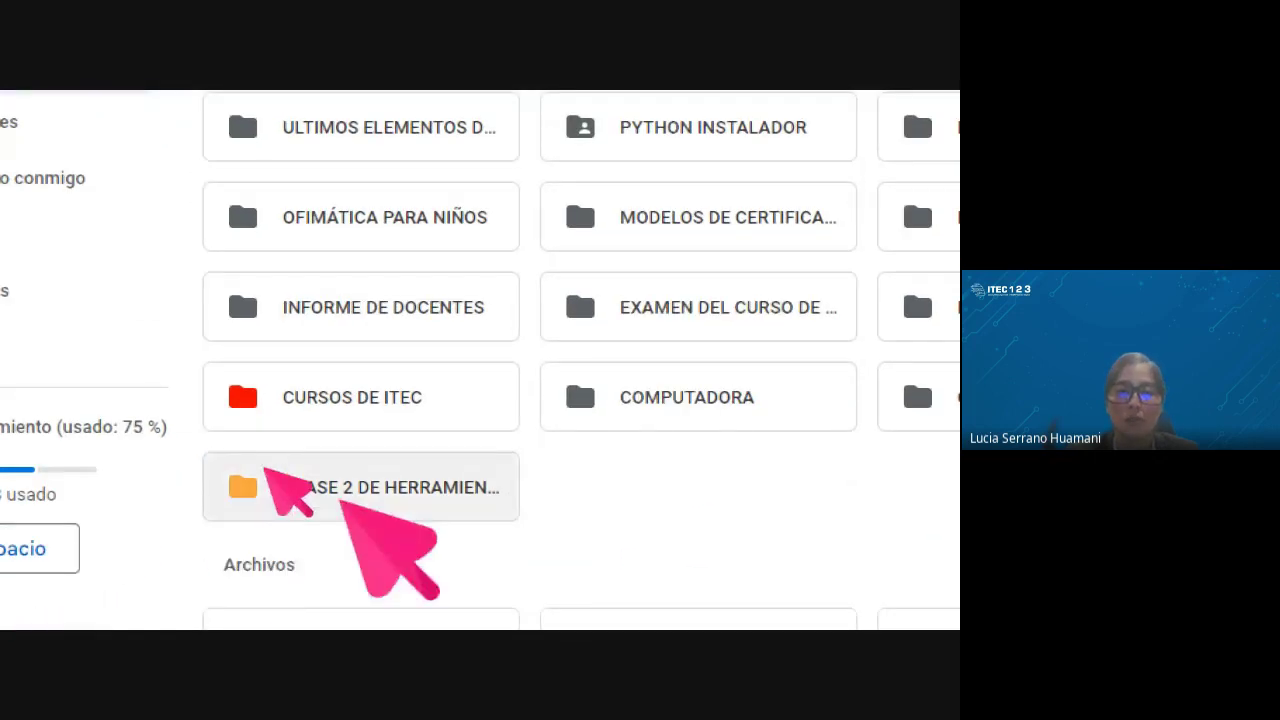
right_click(290, 462)
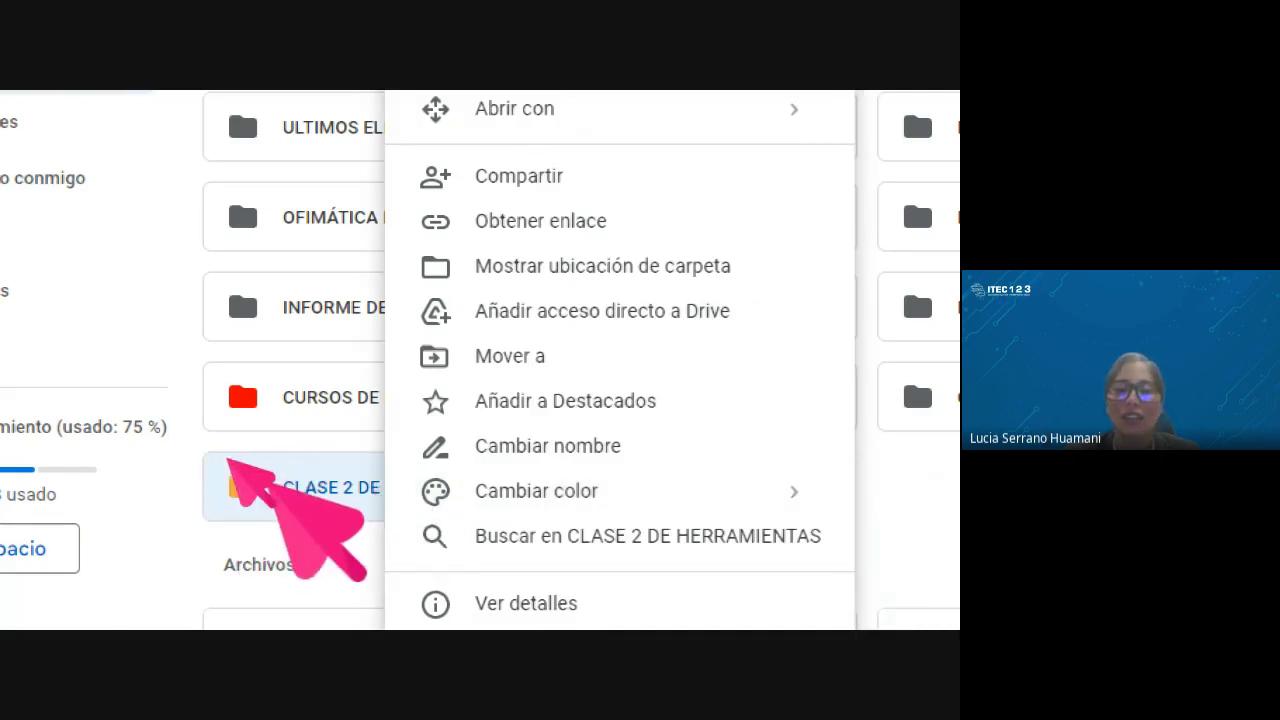
left_click(887, 503)
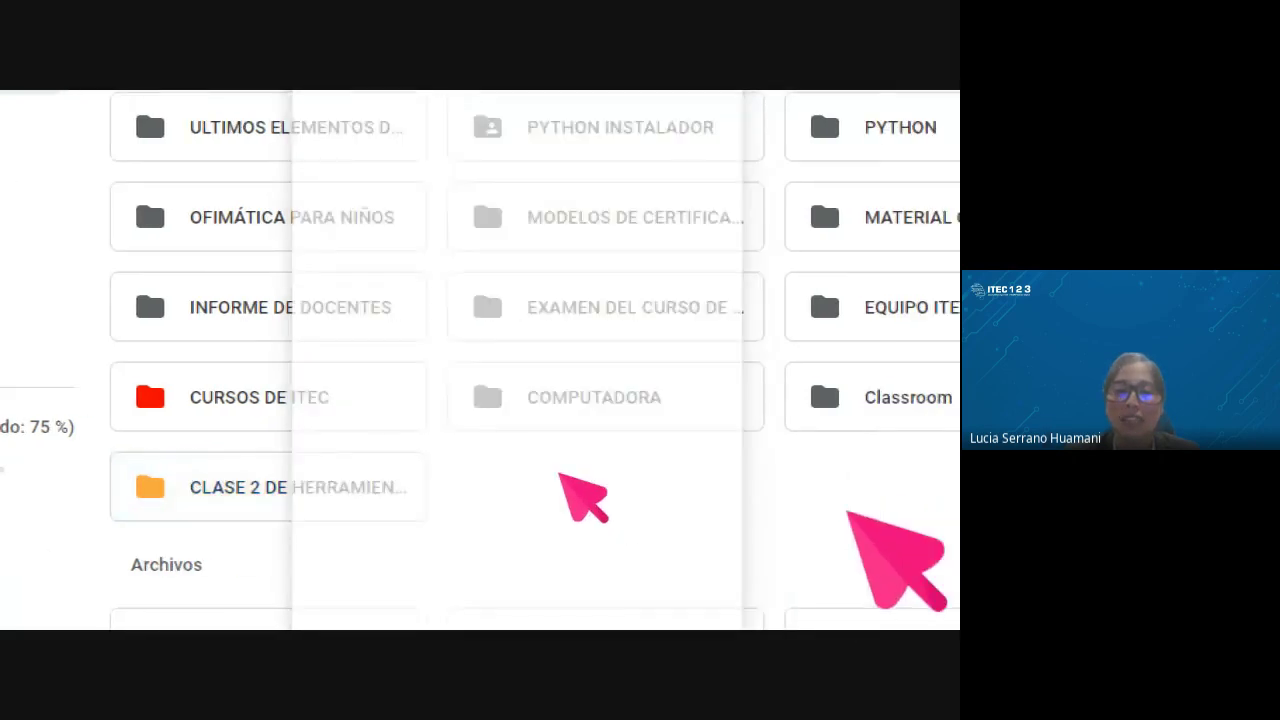
right_click(278, 475)
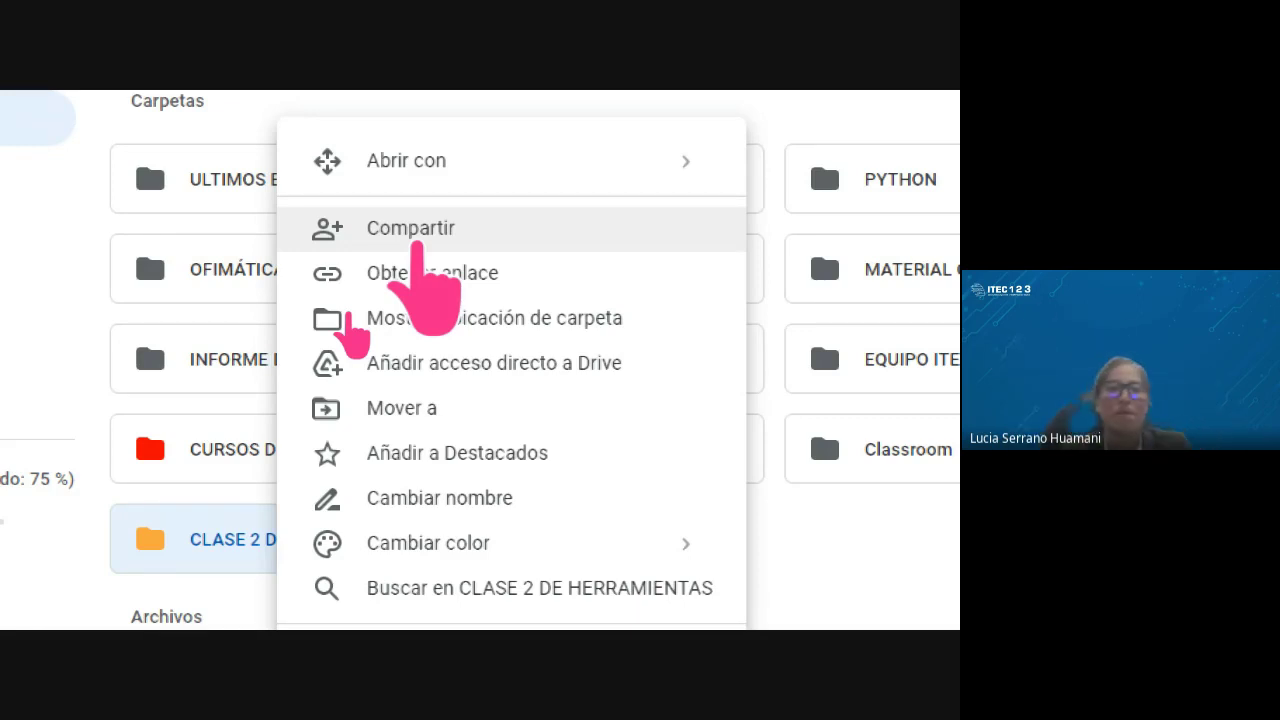
left_click(413, 232)
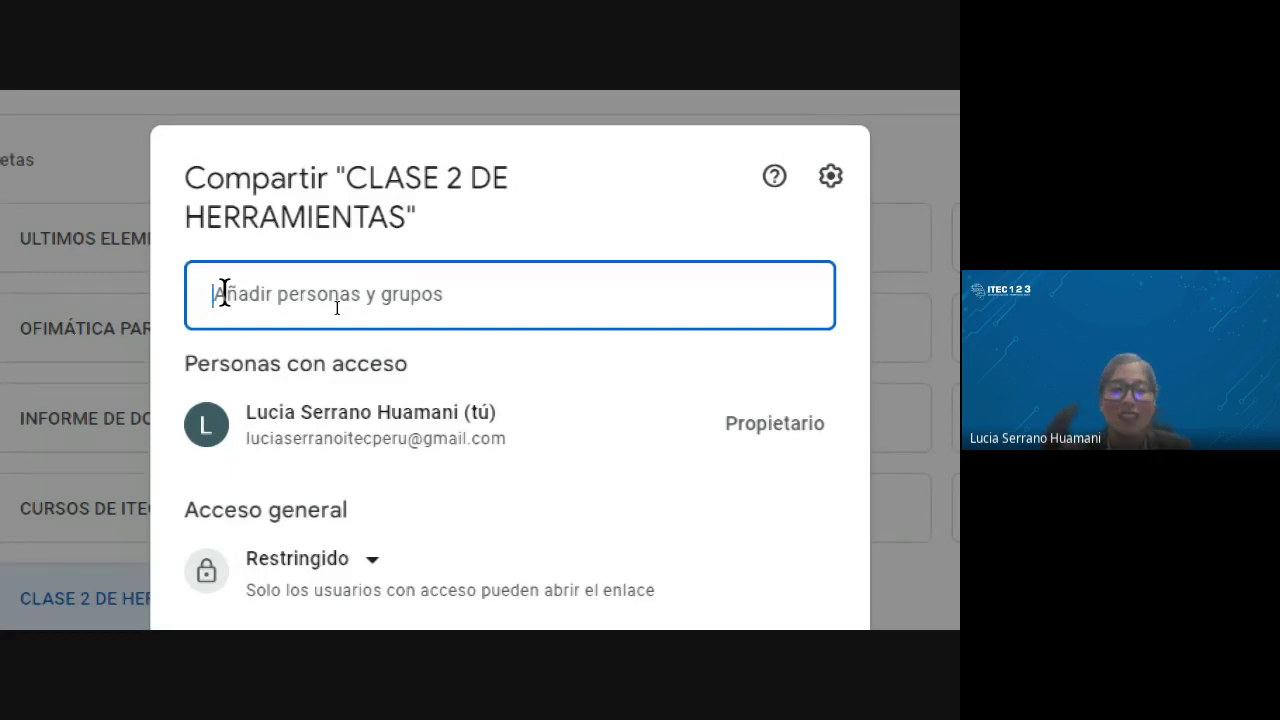
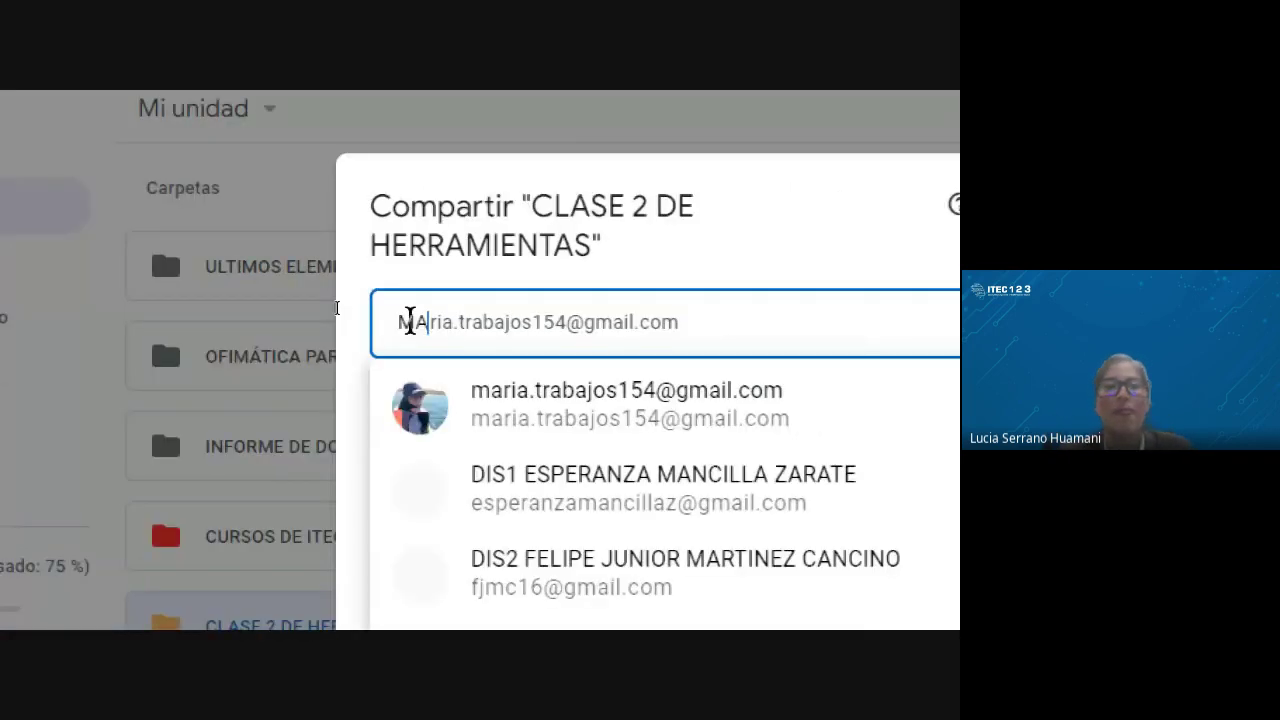
Add the suggested contact's e-mail as an Editor recipient of the CLASE 2 DE HERRAMIENTAS share
left_click(640, 402)
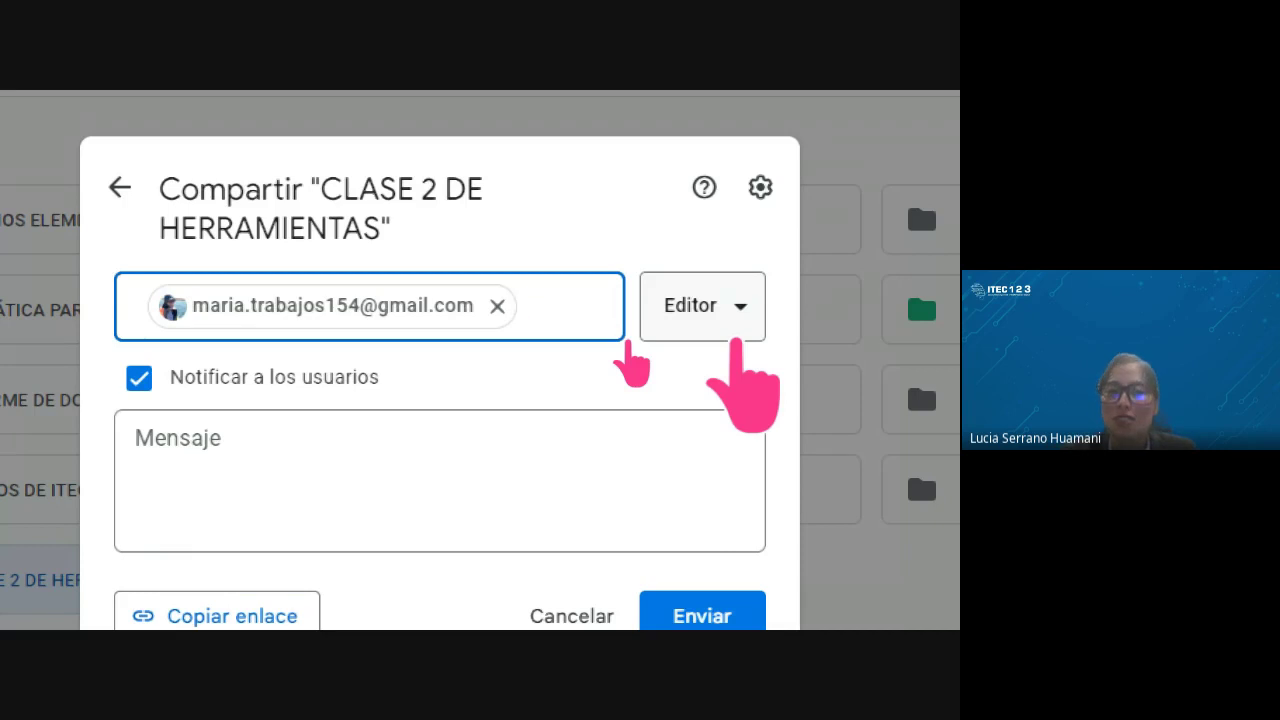
left_click(740, 318)
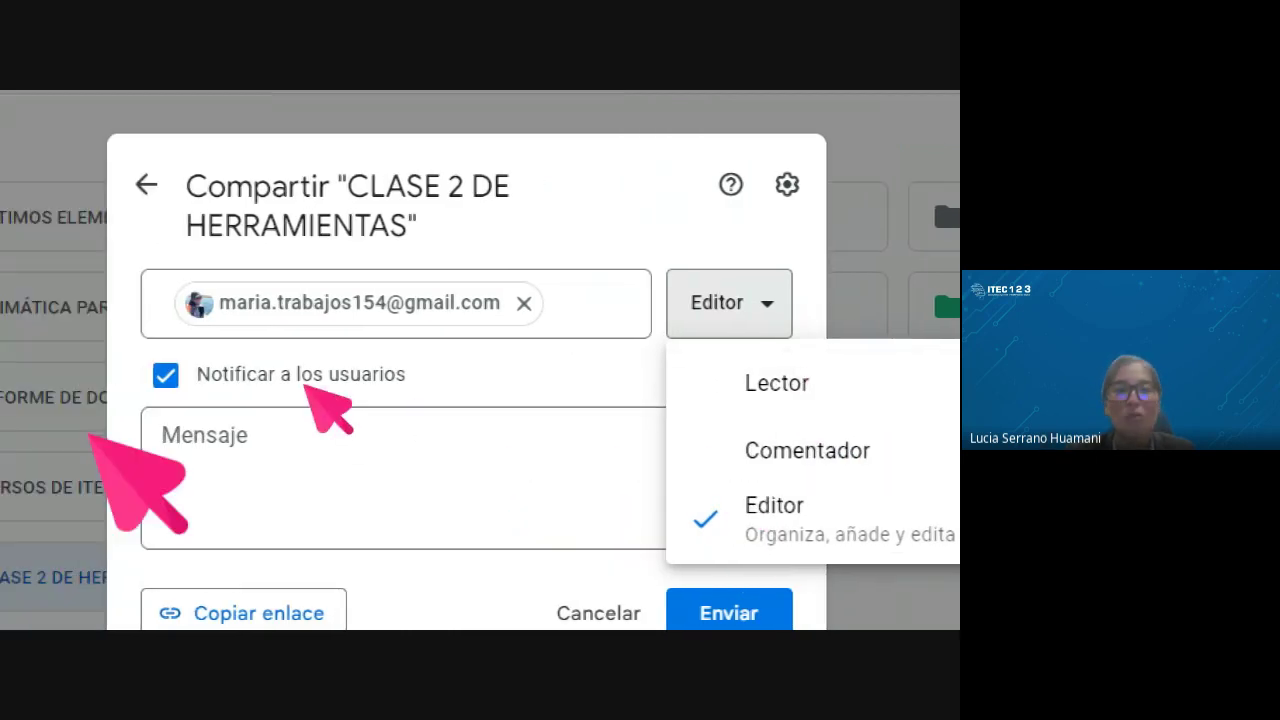
mouse_move(172, 315)
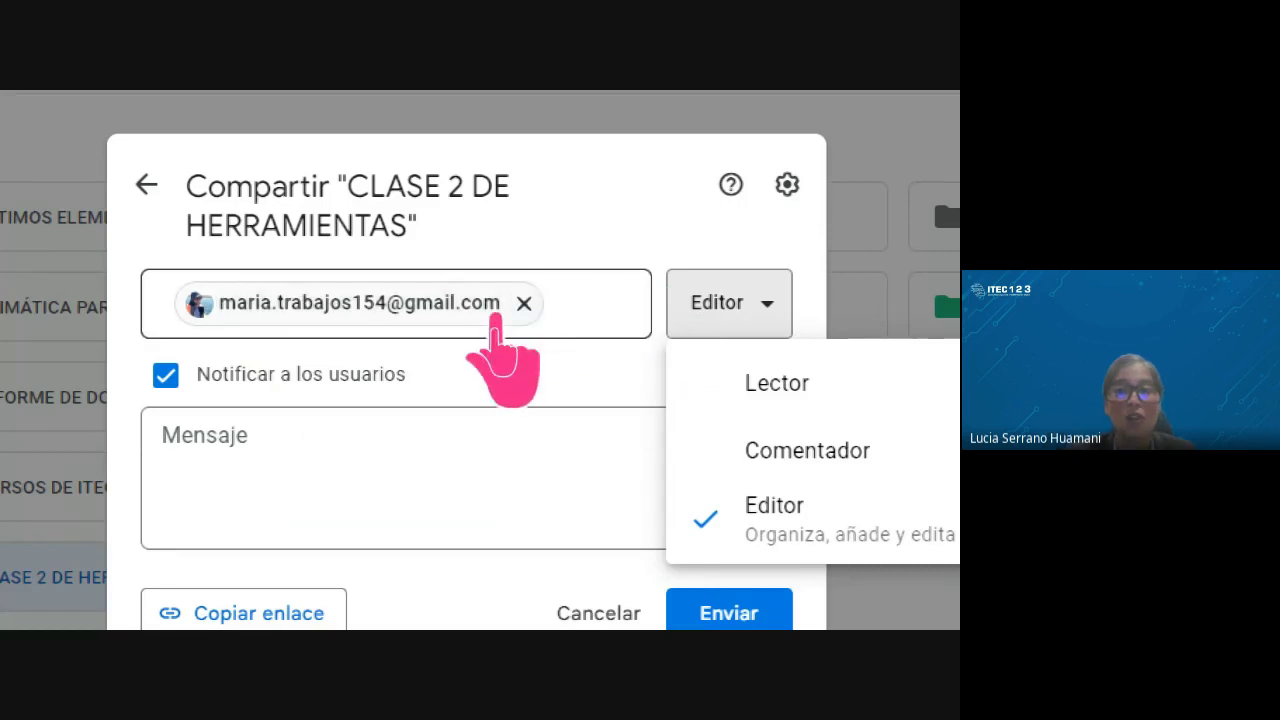
mouse_move(477, 314)
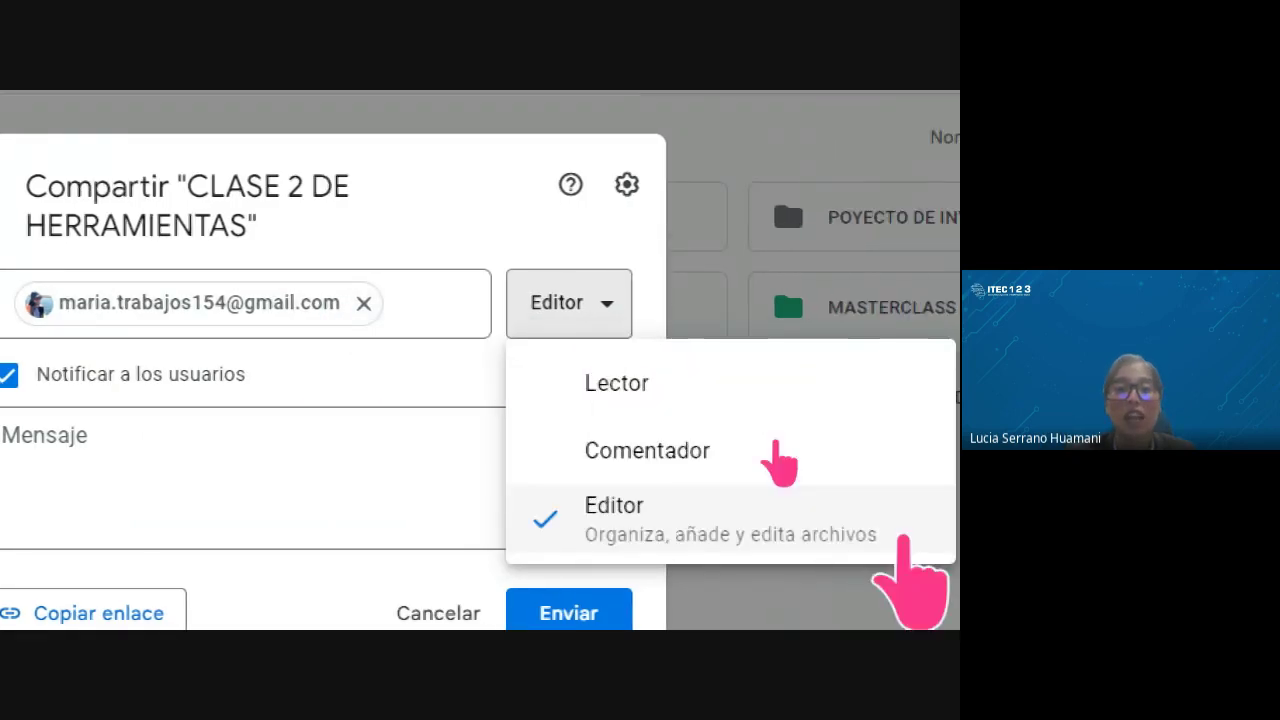
left_click(650, 540)
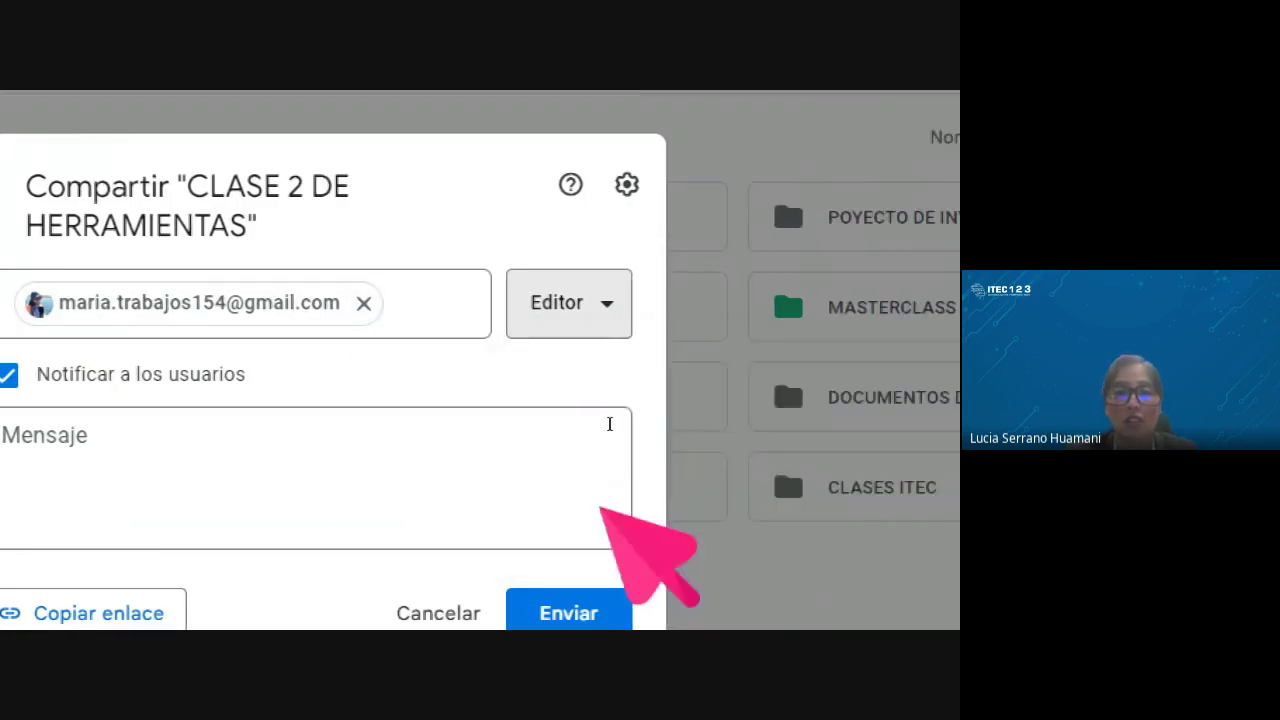
left_click(113, 452)
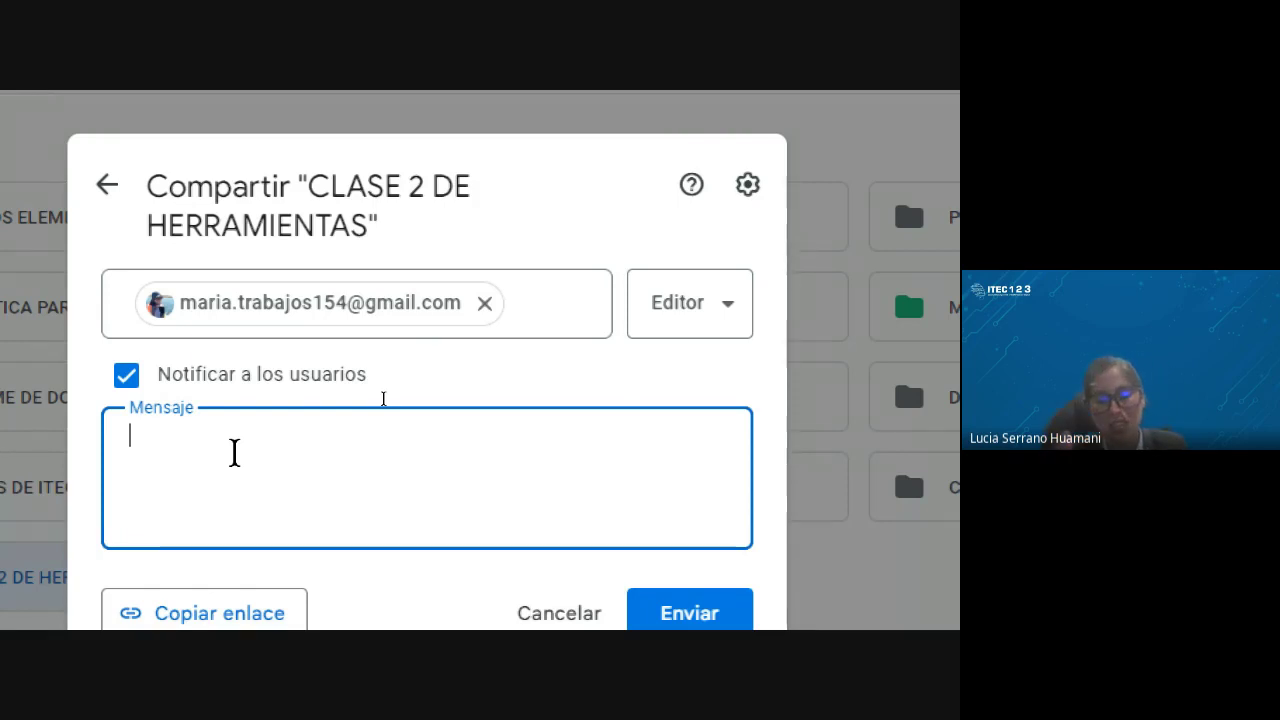
Type the message 'te envio la carpeta que solicitaste', correcting the mistyped 'el arc'
type("te e")
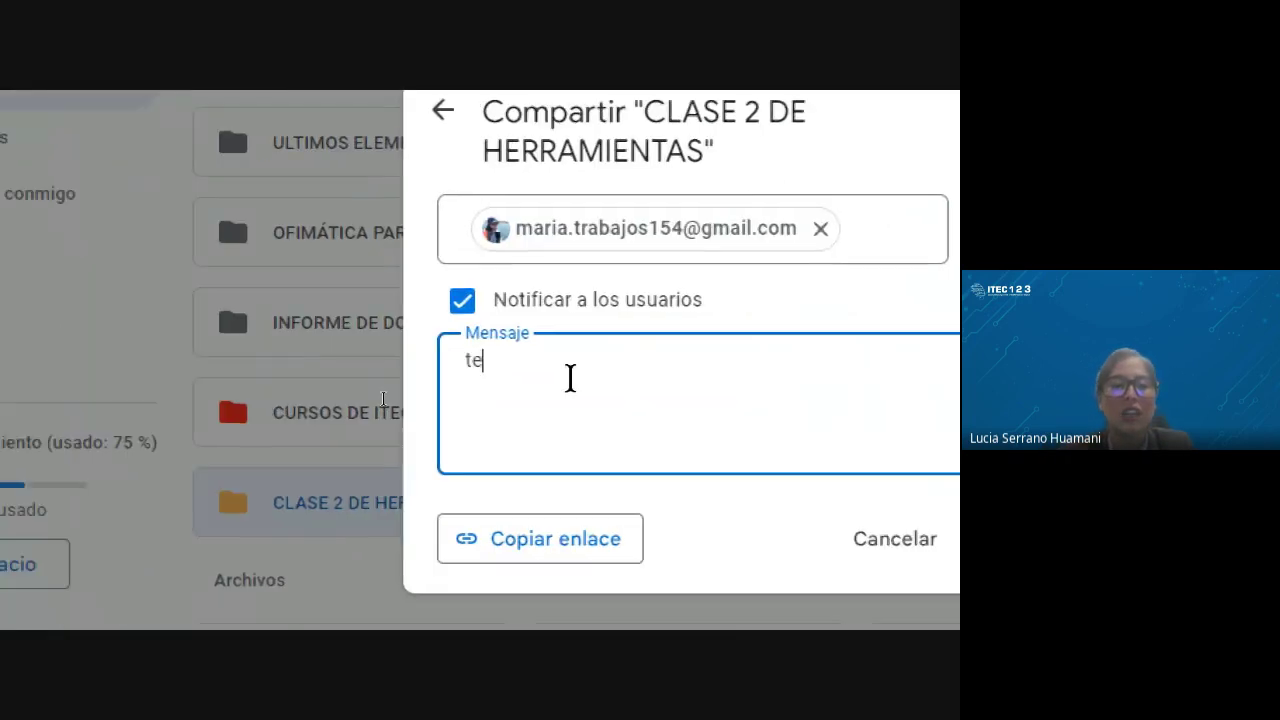
type("nvio el ar")
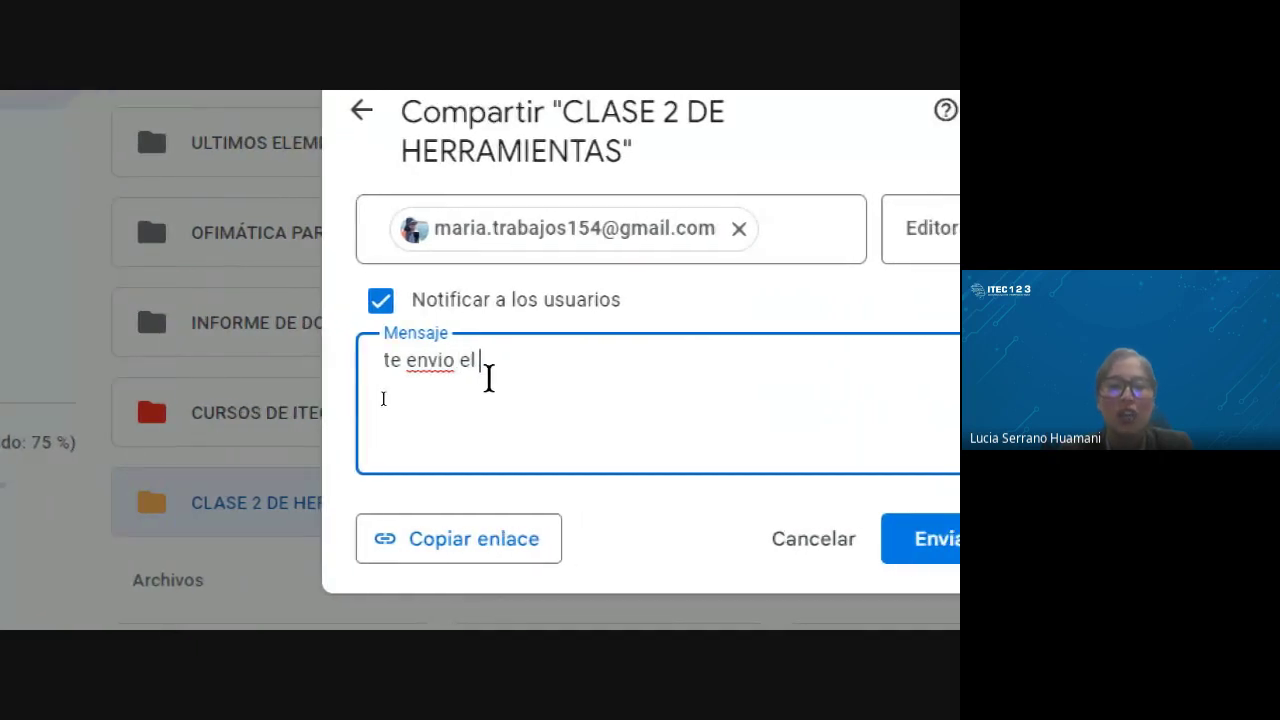
type("c")
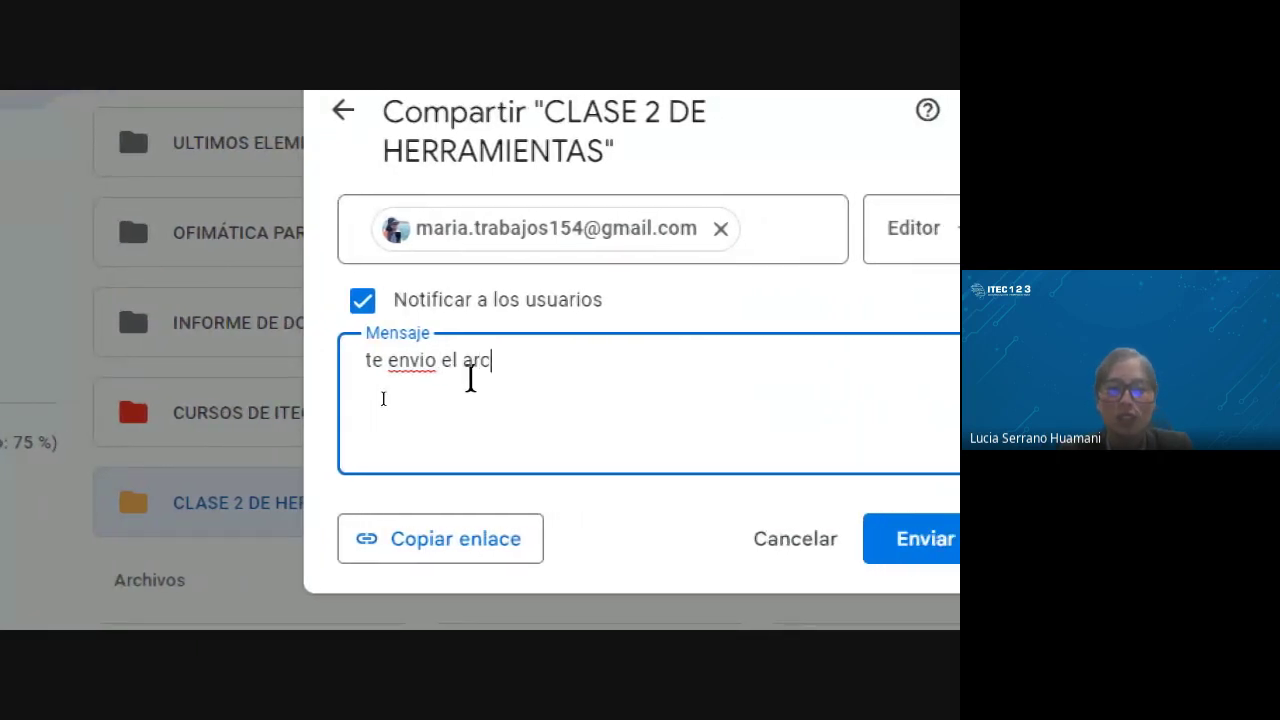
key("BackSpace")
key("BackSpace")
key("BackSpace")
key("BackSpace")
key("BackSpace")
key("BackSpace")
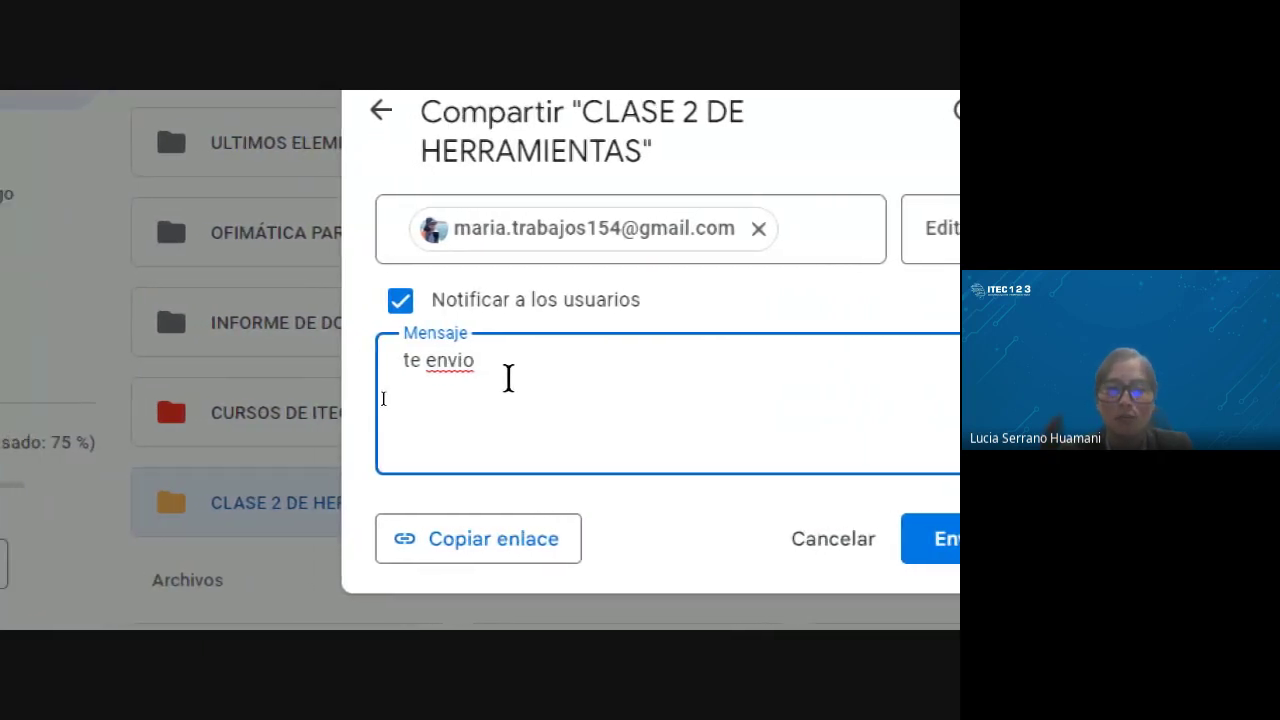
type("la carpeta ")
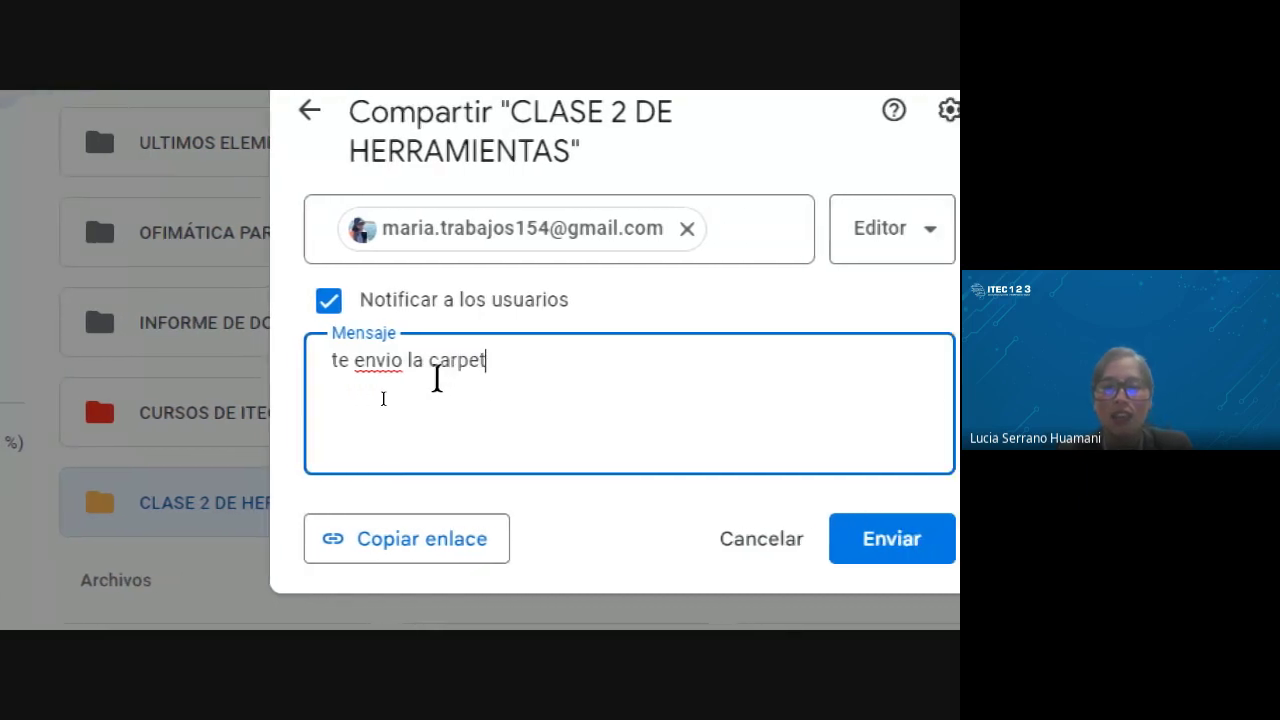
type("que soli")
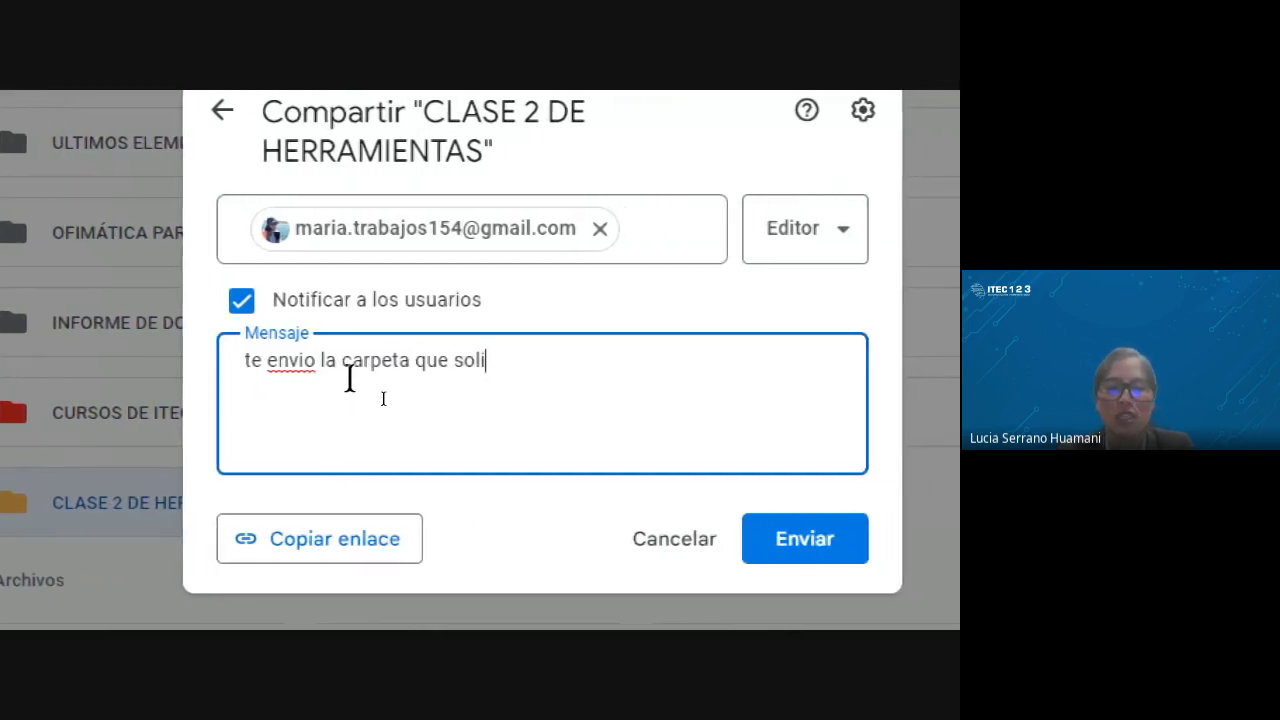
type("citaste")
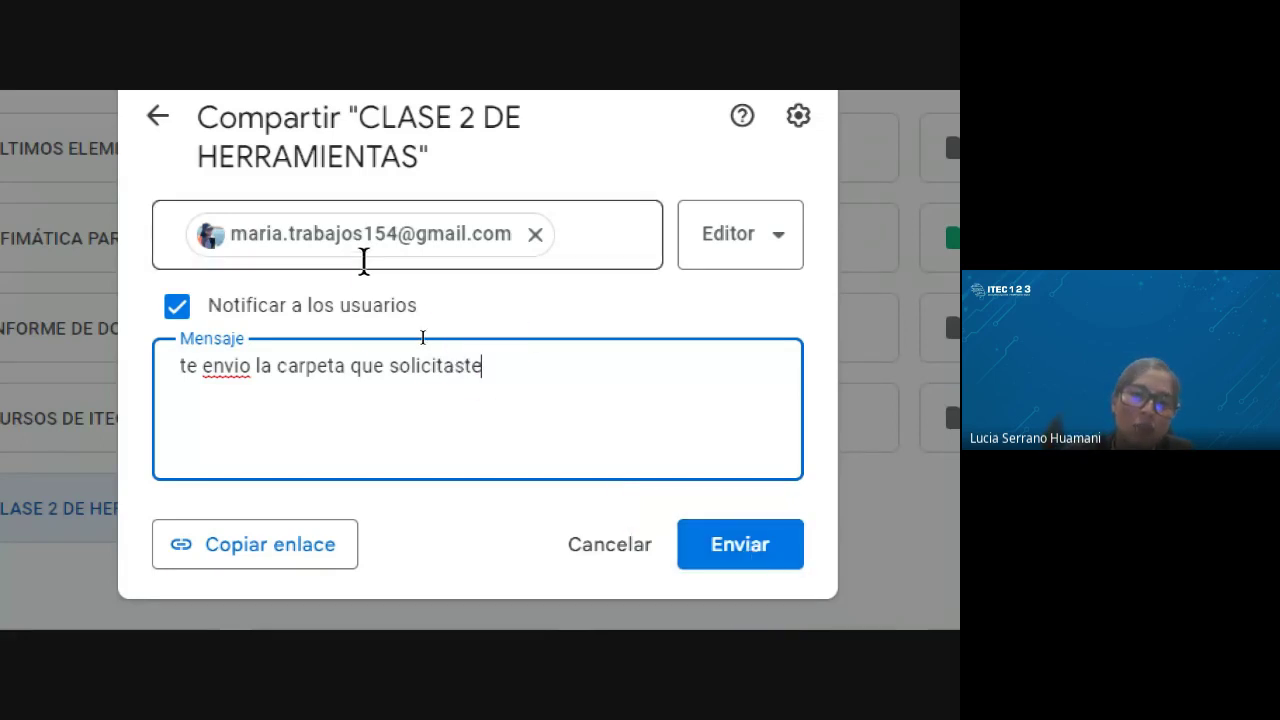
Send the Editor invitation for CLASE 2 DE HERRAMIENTAS with the message
mouse_move(357, 245)
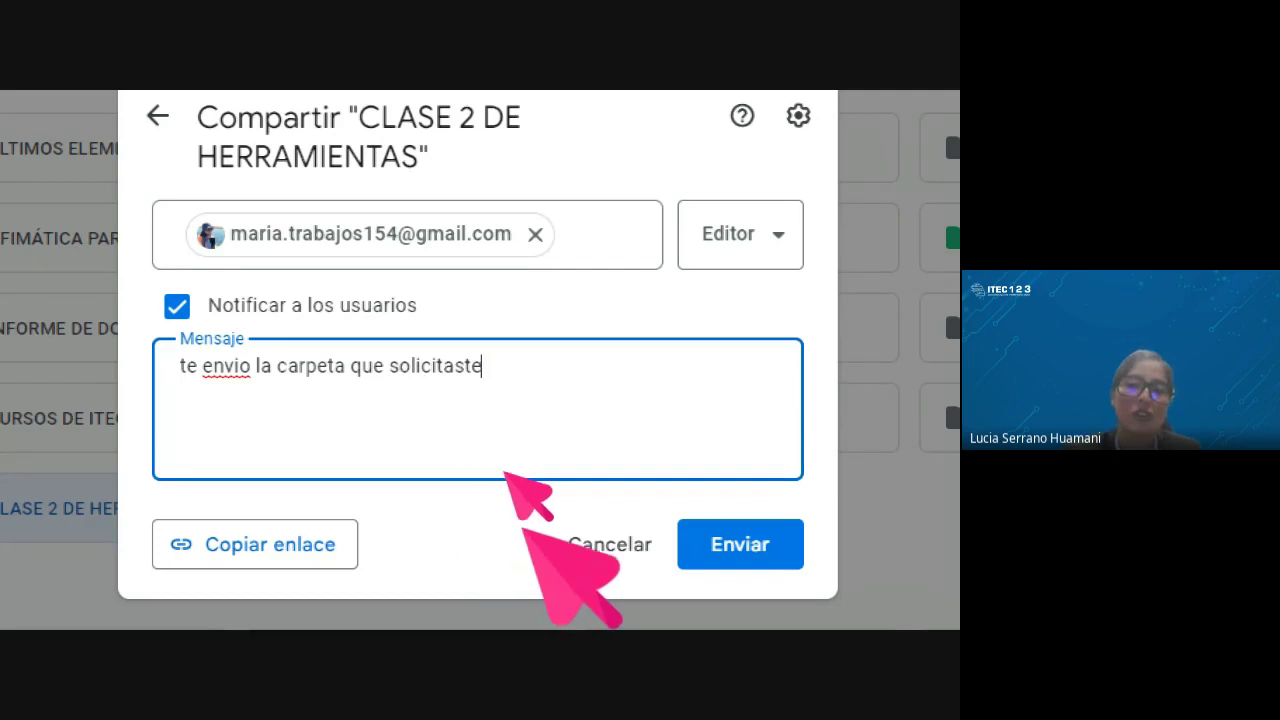
left_click(728, 550)
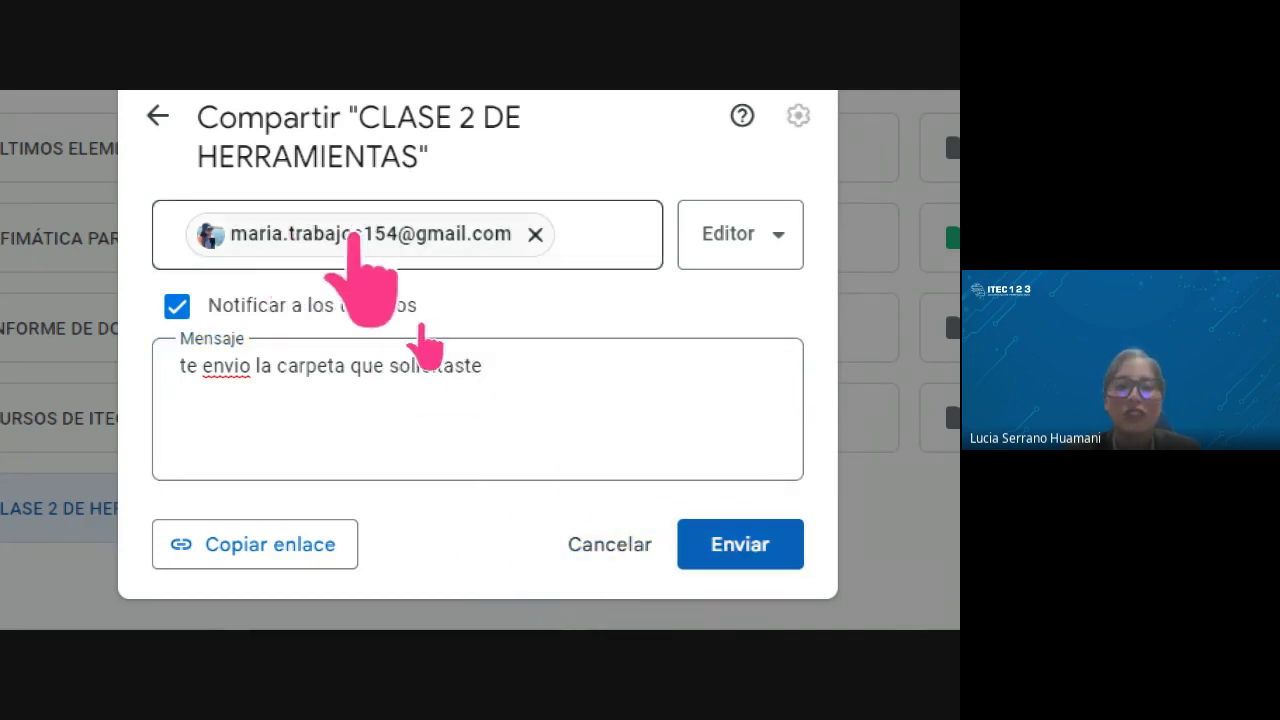
scroll(290, 540, "down", 1)
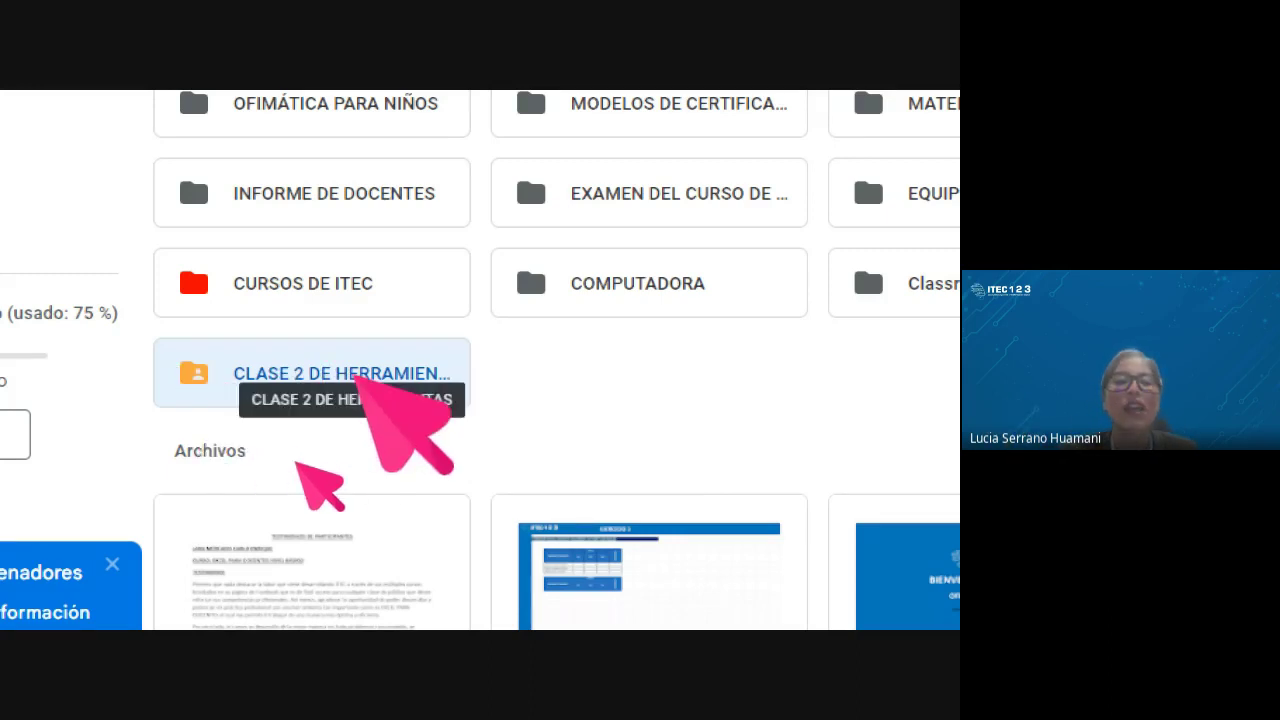
Go into CLASE 2 DE HERRAMIENTAS > MANUALES and start sharing Tema06- Ofimática Básica (1).xlsx
double_click(357, 377)
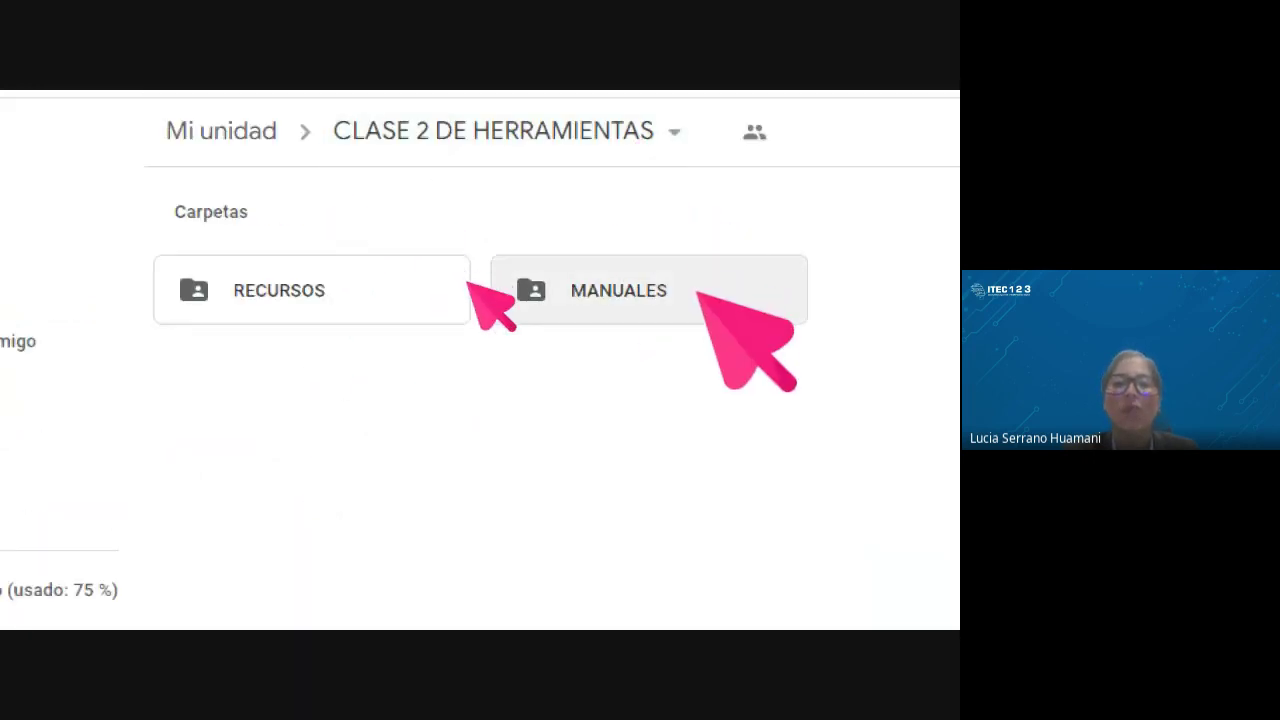
double_click(533, 291)
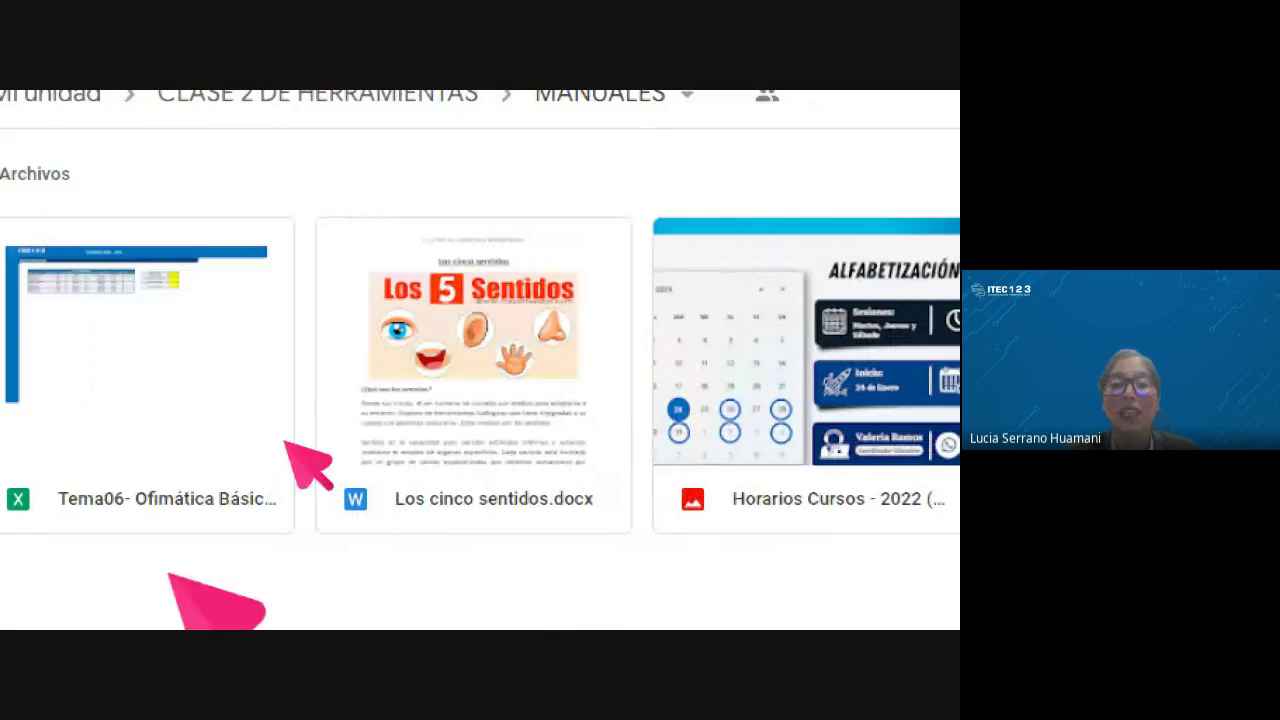
right_click(123, 510)
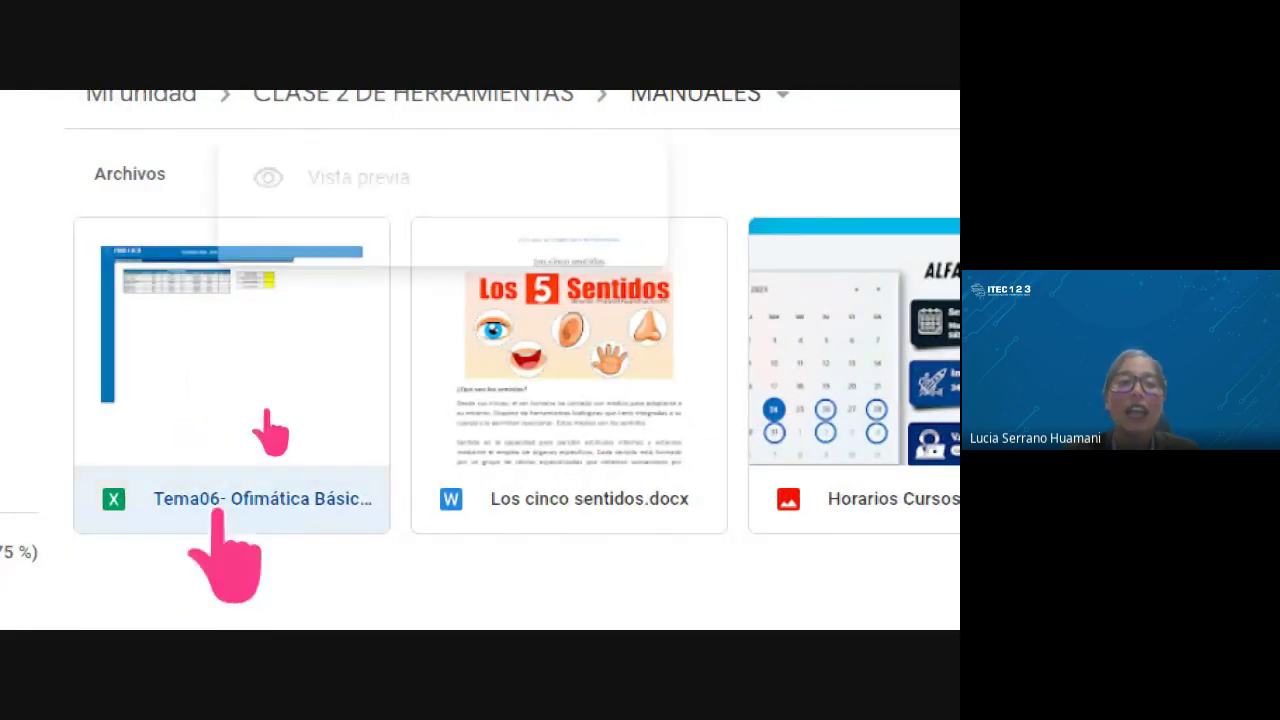
key("Escape")
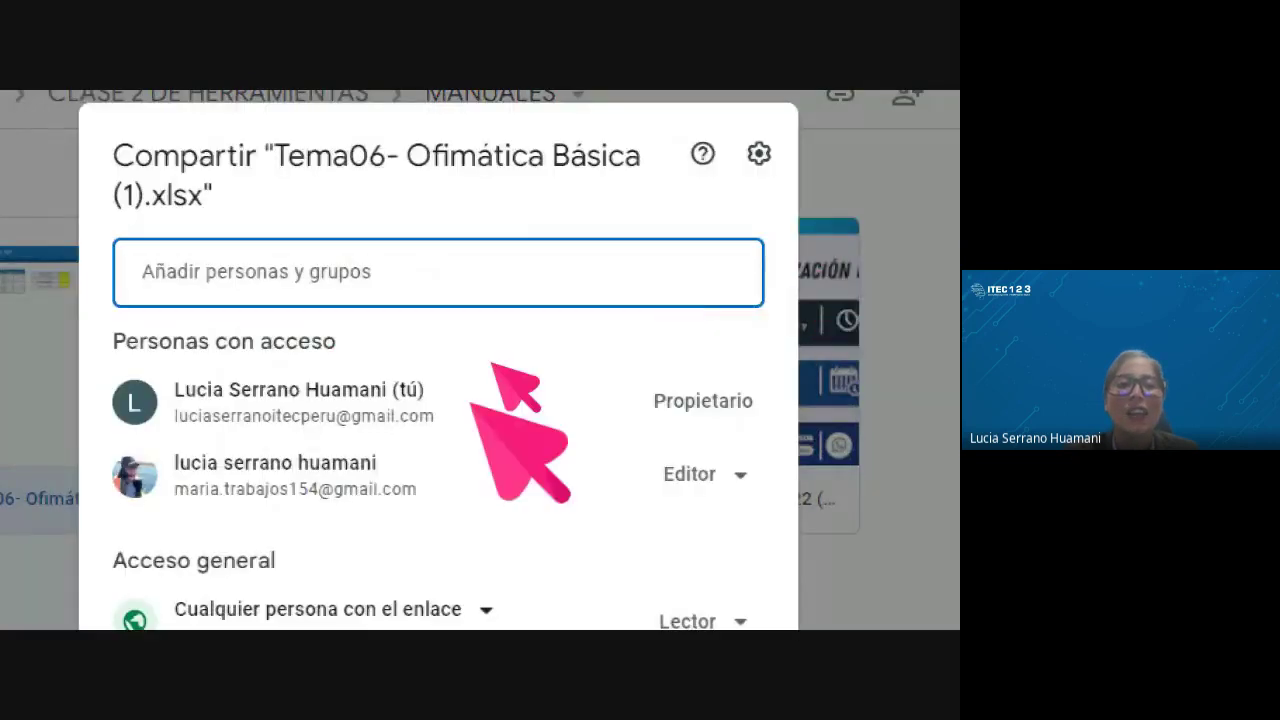
Add the suggested contact as a recipient and keep the Editor role
left_click(225, 245)
left_click(270, 330)
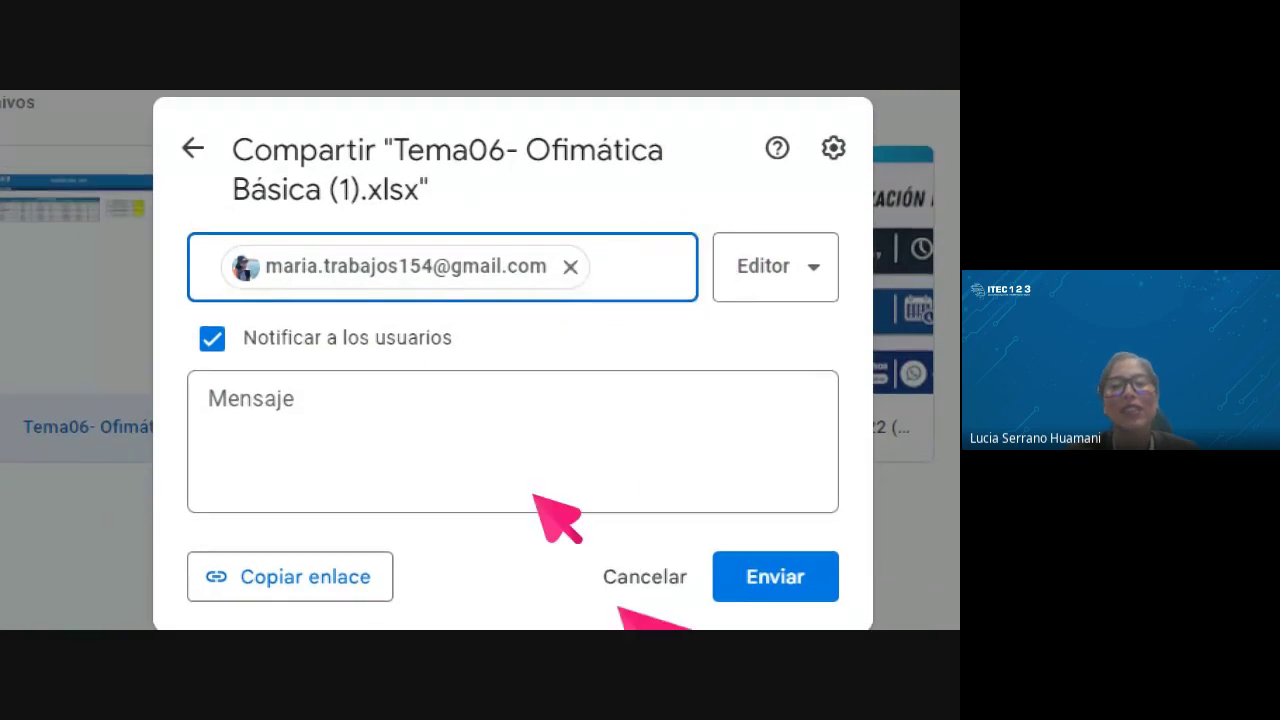
left_click(471, 437)
left_click(808, 262)
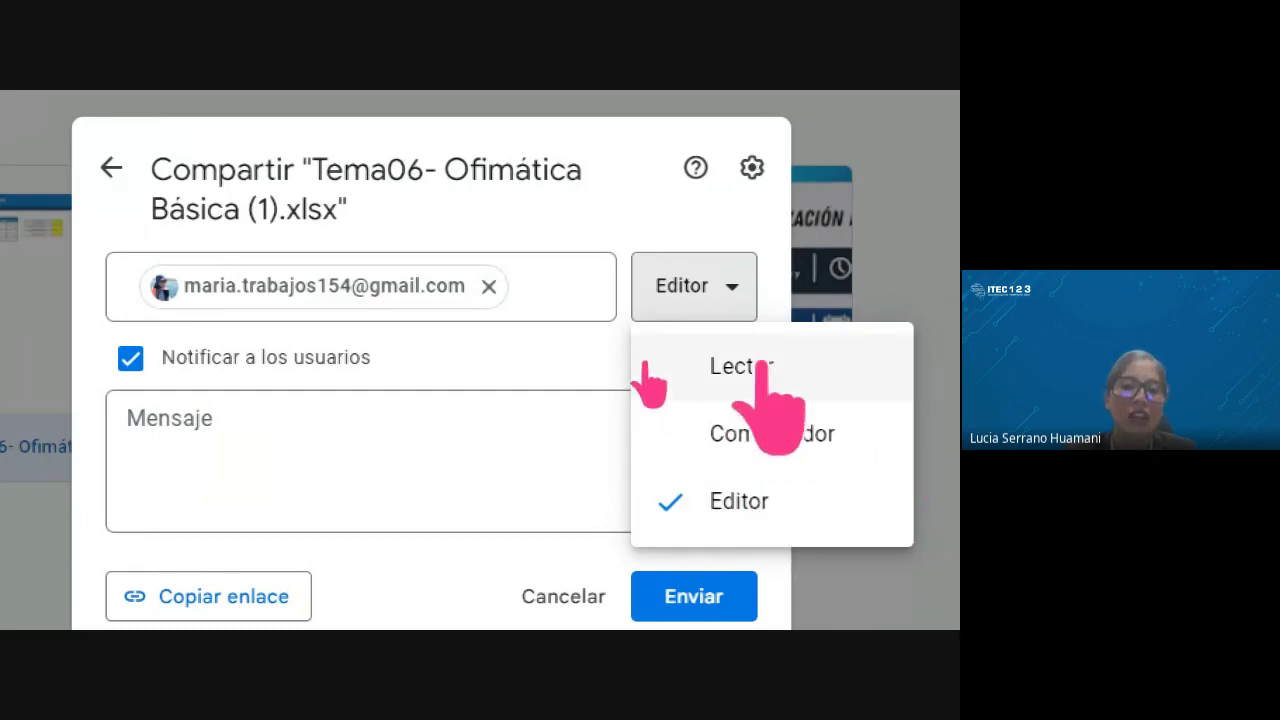
left_click(565, 355)
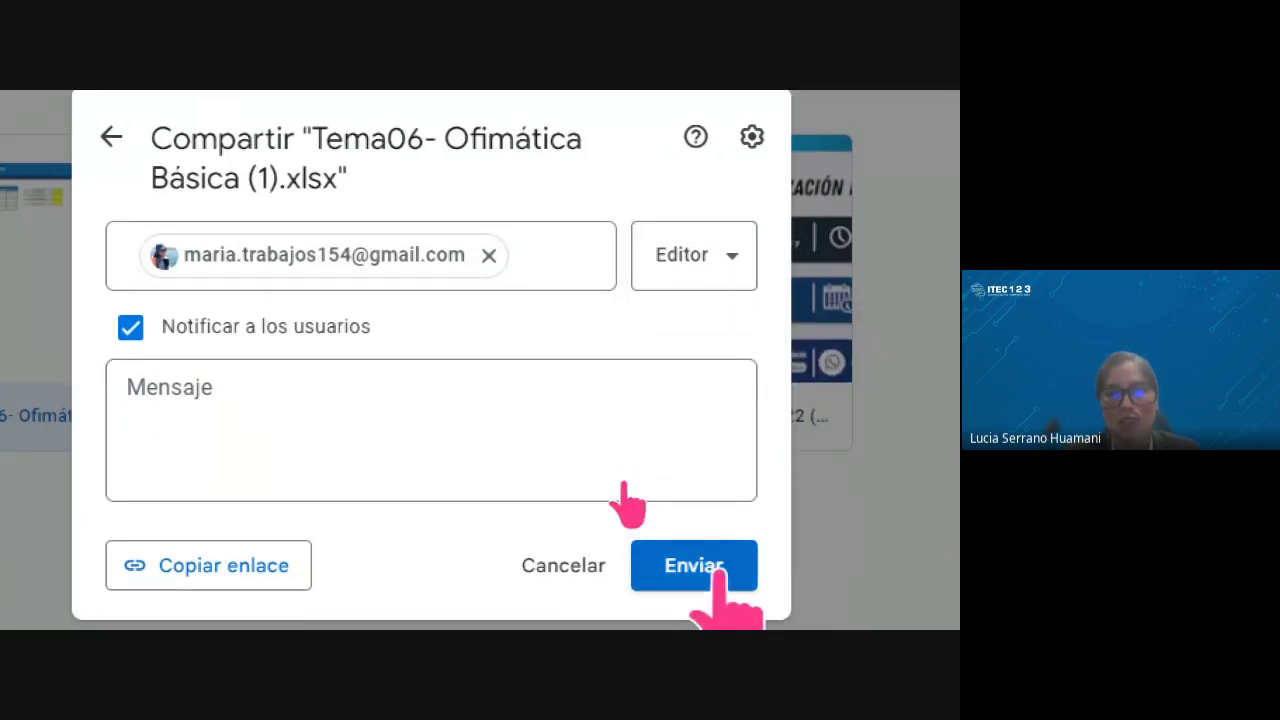
Set general access to anyone with the link as Lector, copy the link, and finish
left_click(111, 137)
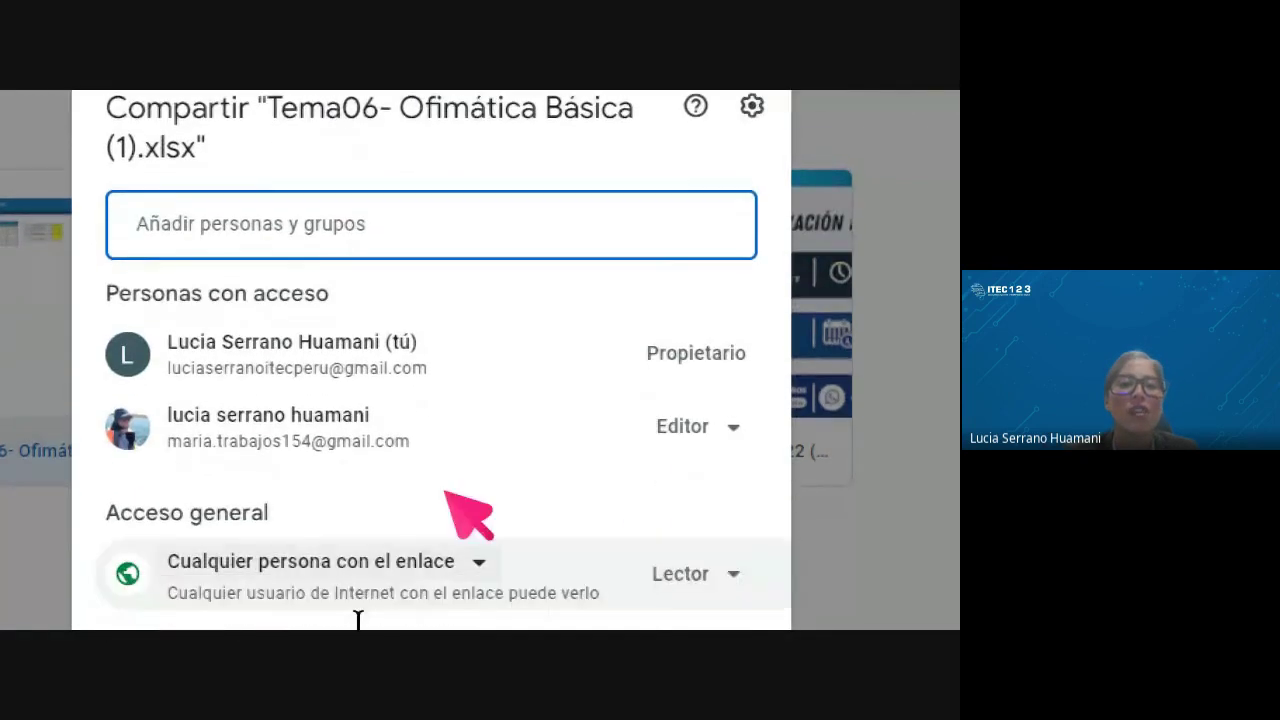
scroll(466, 514, "down", 3)
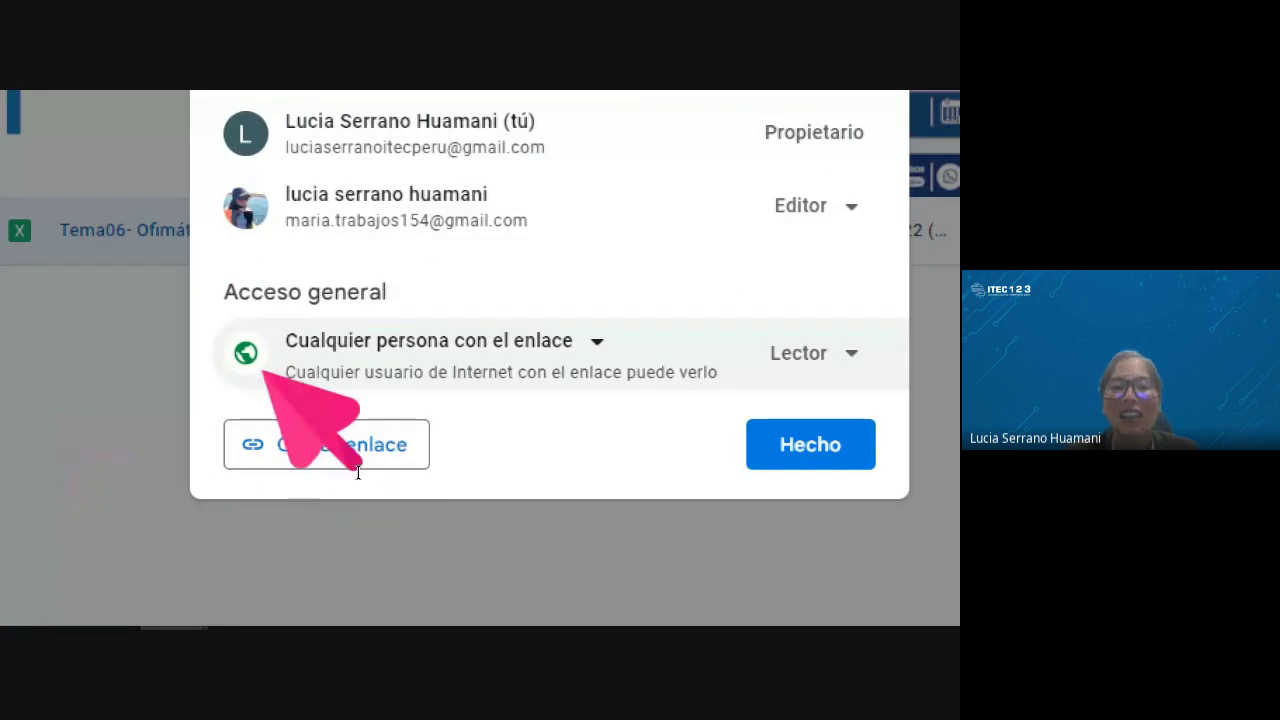
left_click(597, 341)
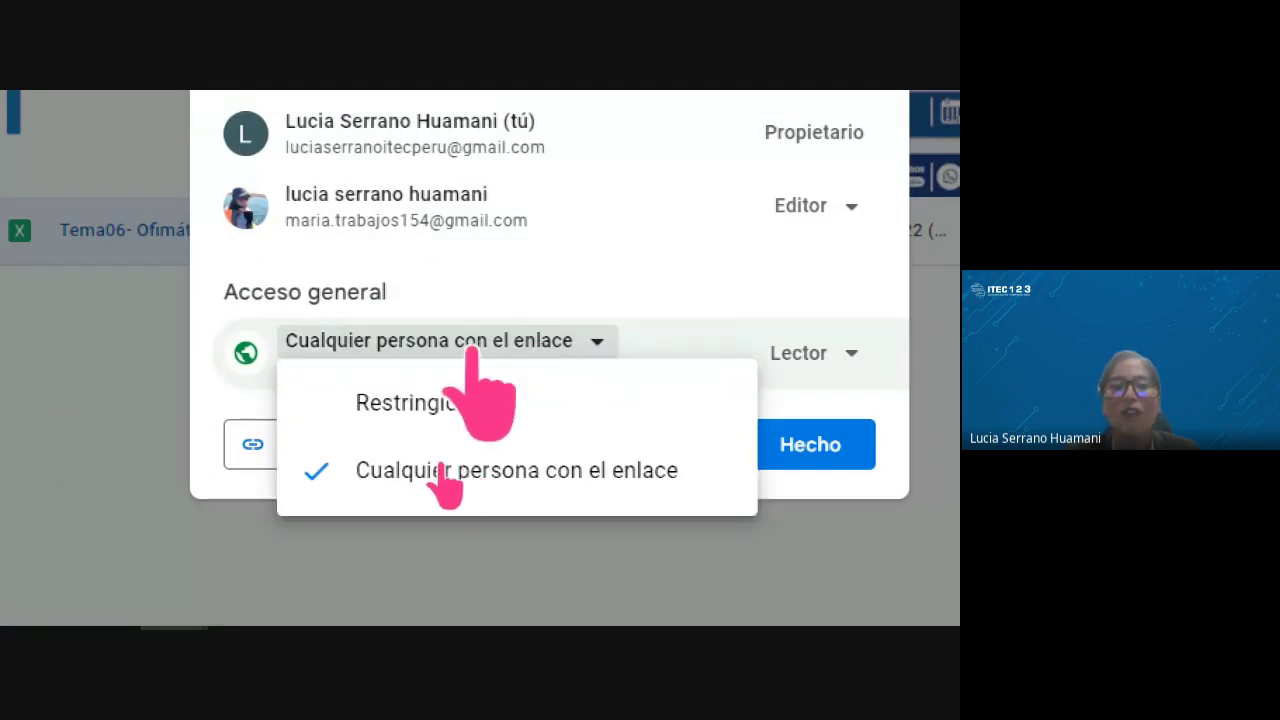
left_click(440, 480)
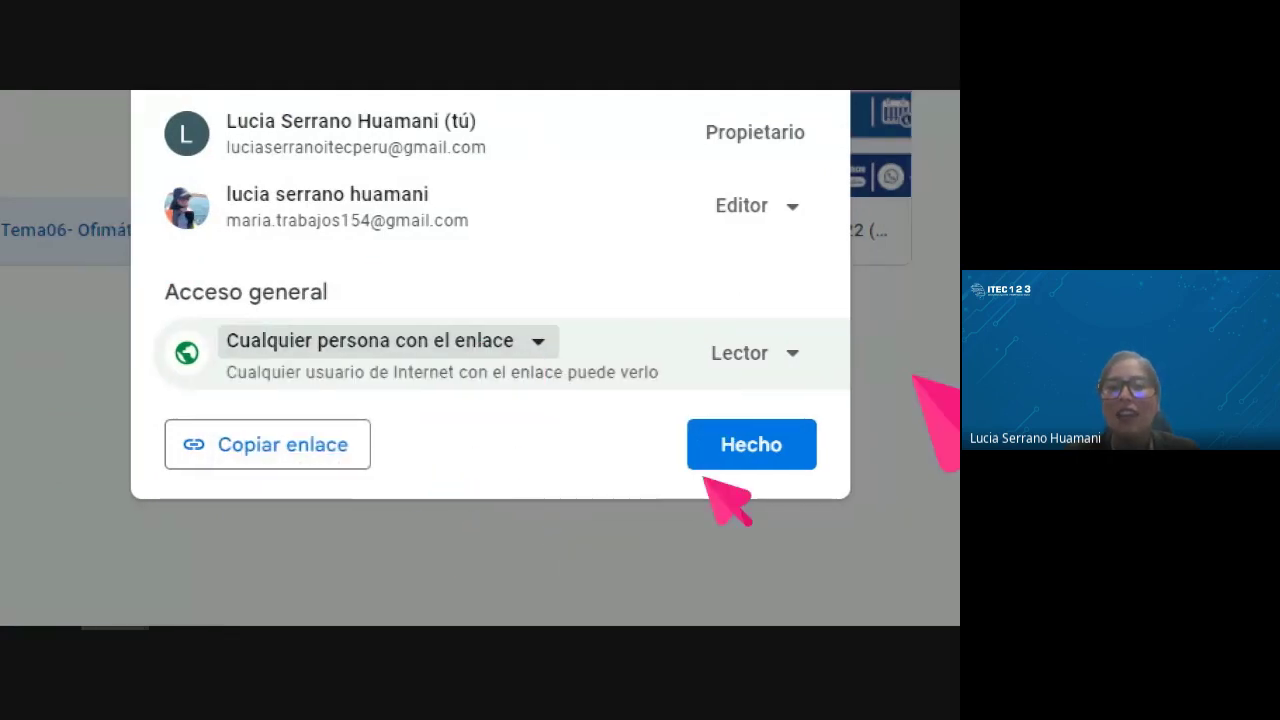
left_click(735, 353)
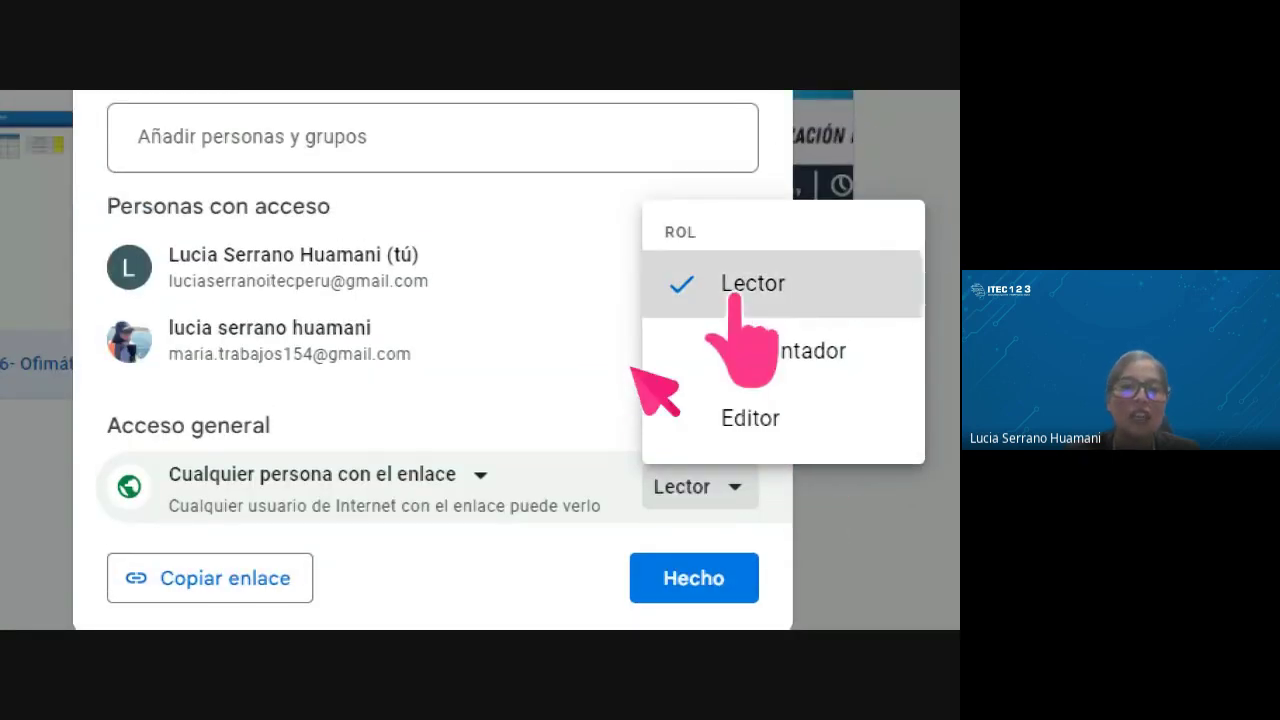
left_click(740, 285)
left_click(217, 478)
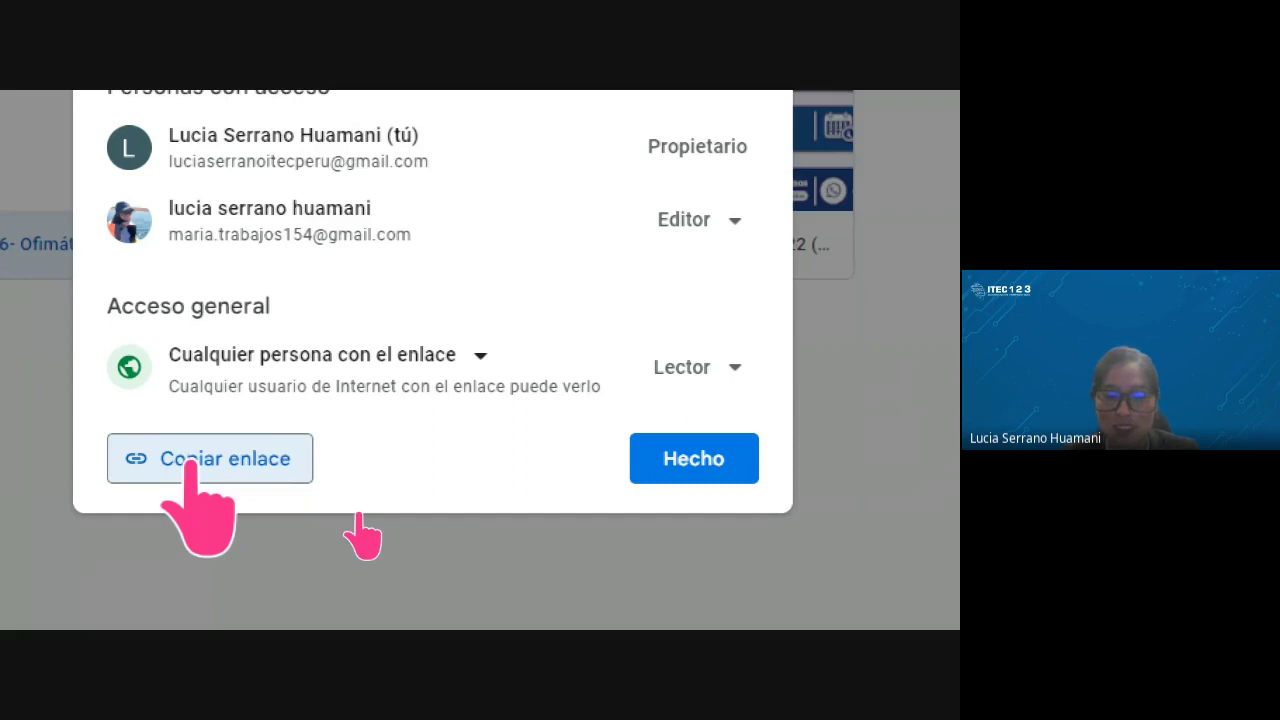
left_click(967, 412)
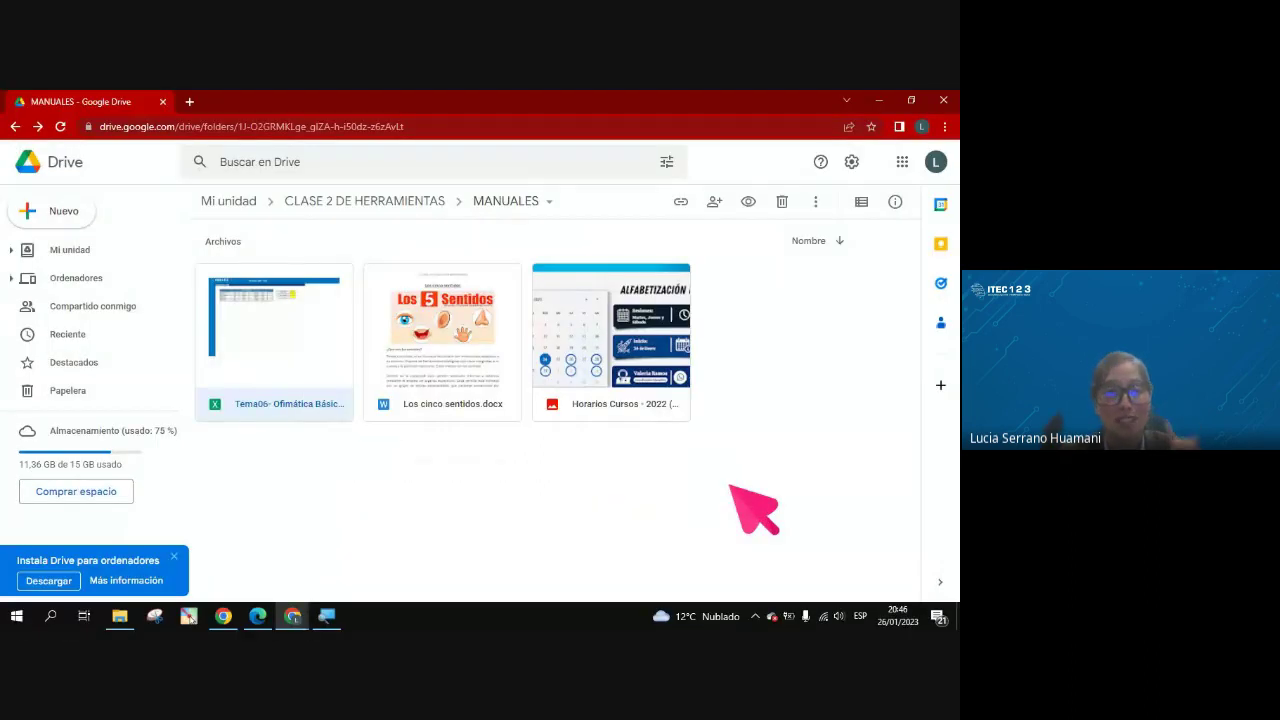
Bring the Meet call window forward and scroll through the call chat
mouse_move(292, 615)
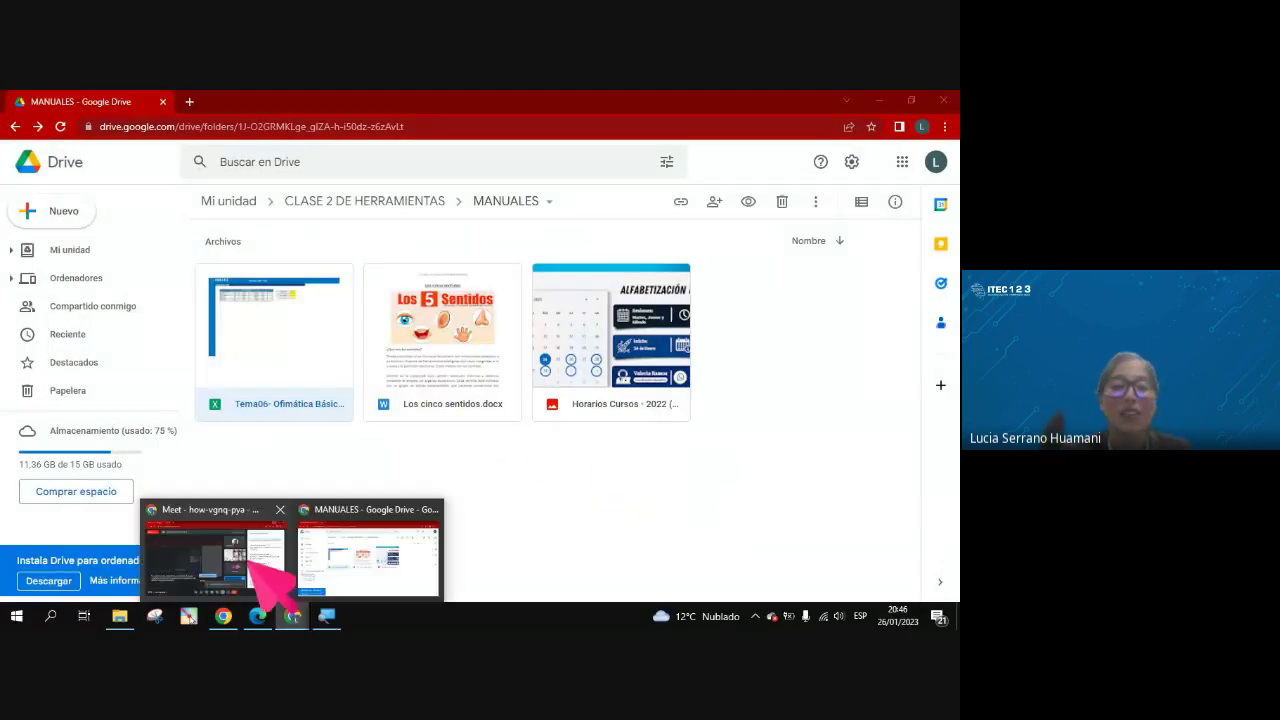
left_click(150, 560)
scroll(925, 430, "up", 2)
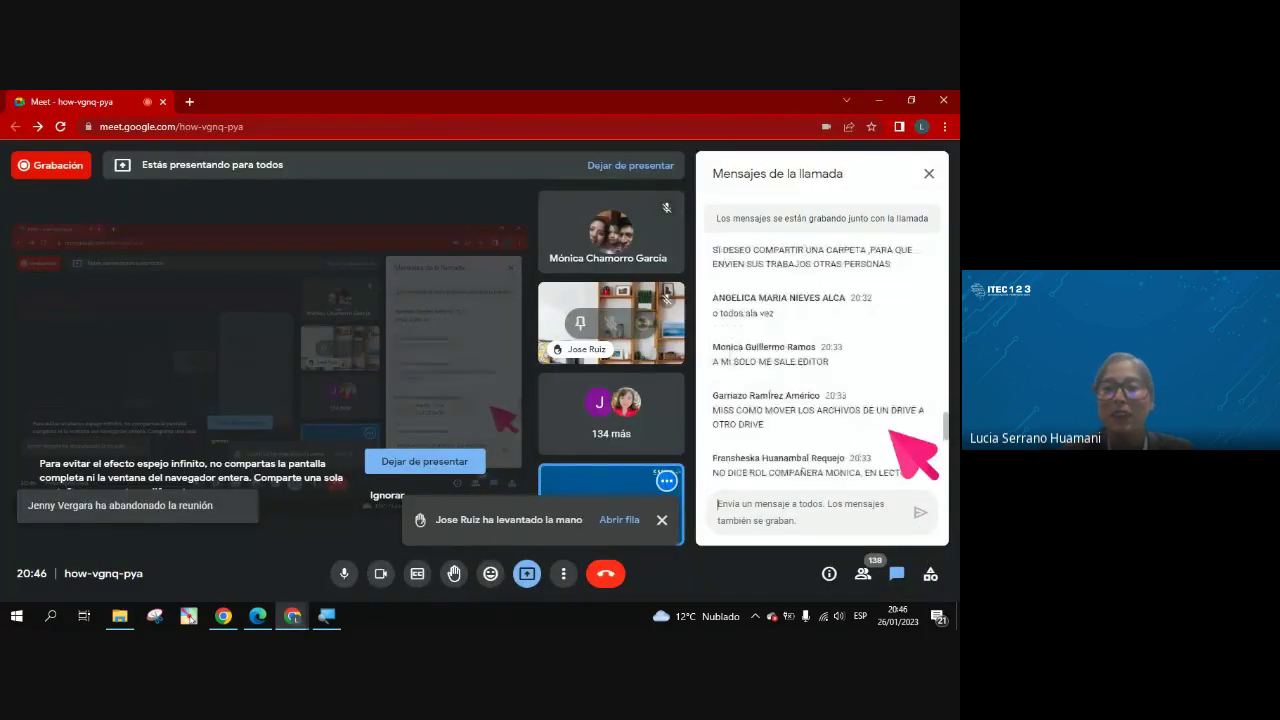
scroll(925, 430, "down", 4)
scroll(890, 432, "down", 3)
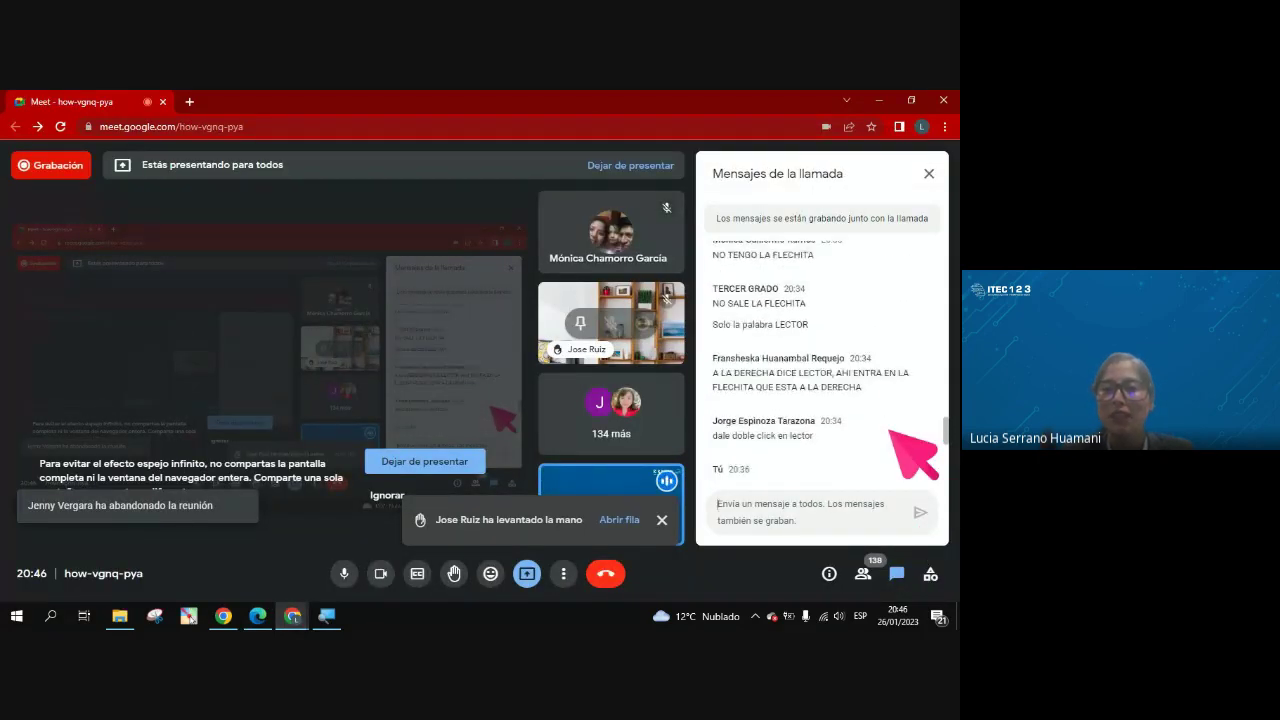
scroll(889, 431, "down", 2)
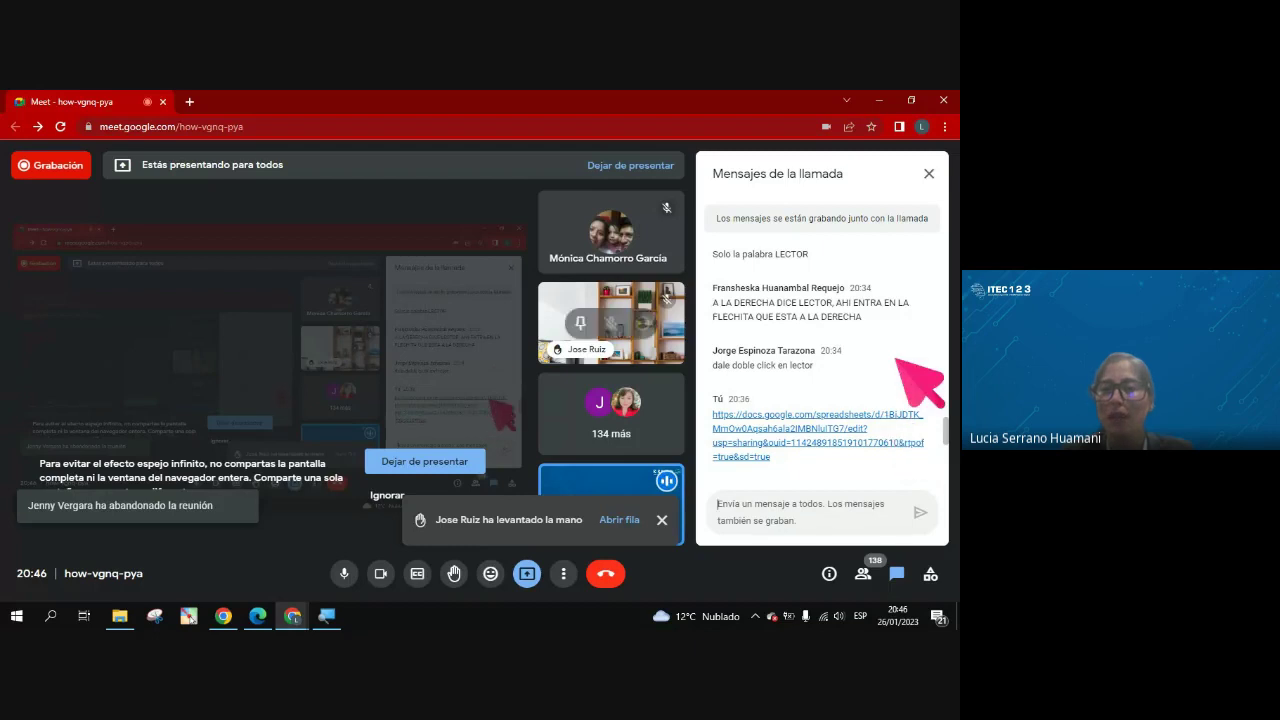
scroll(897, 358, "down", 2)
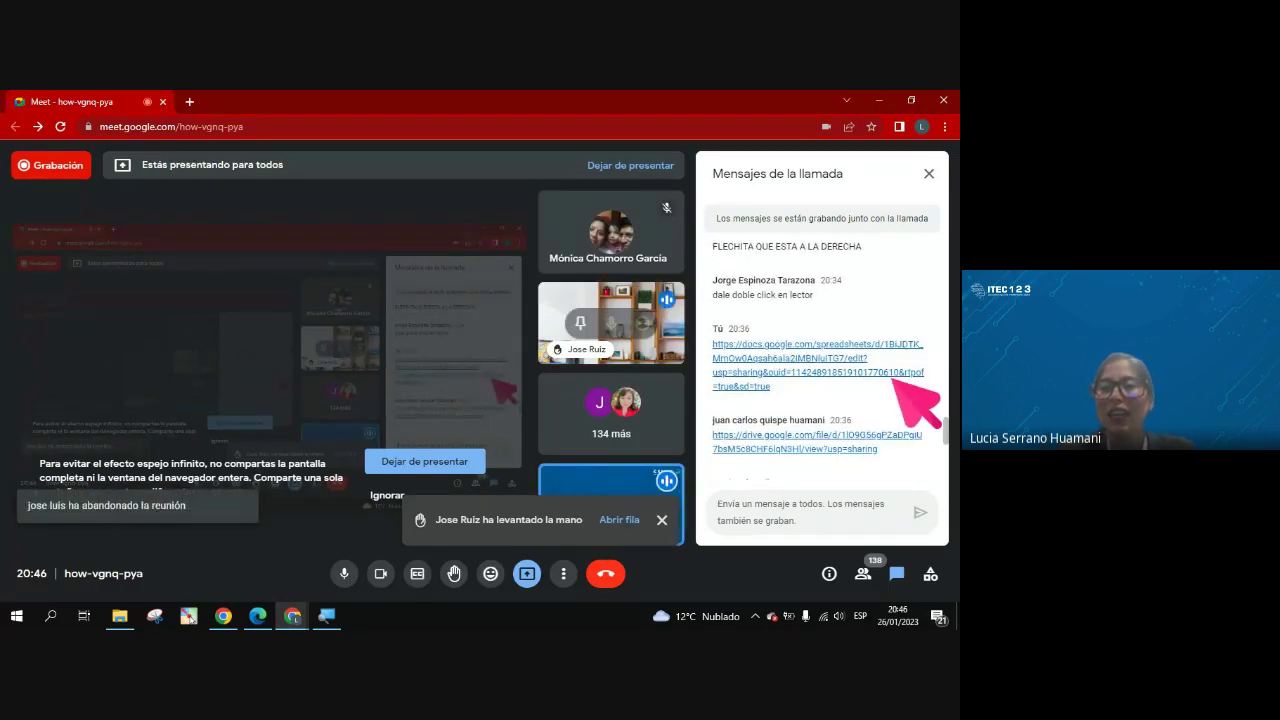
scroll(896, 383, "down", 5)
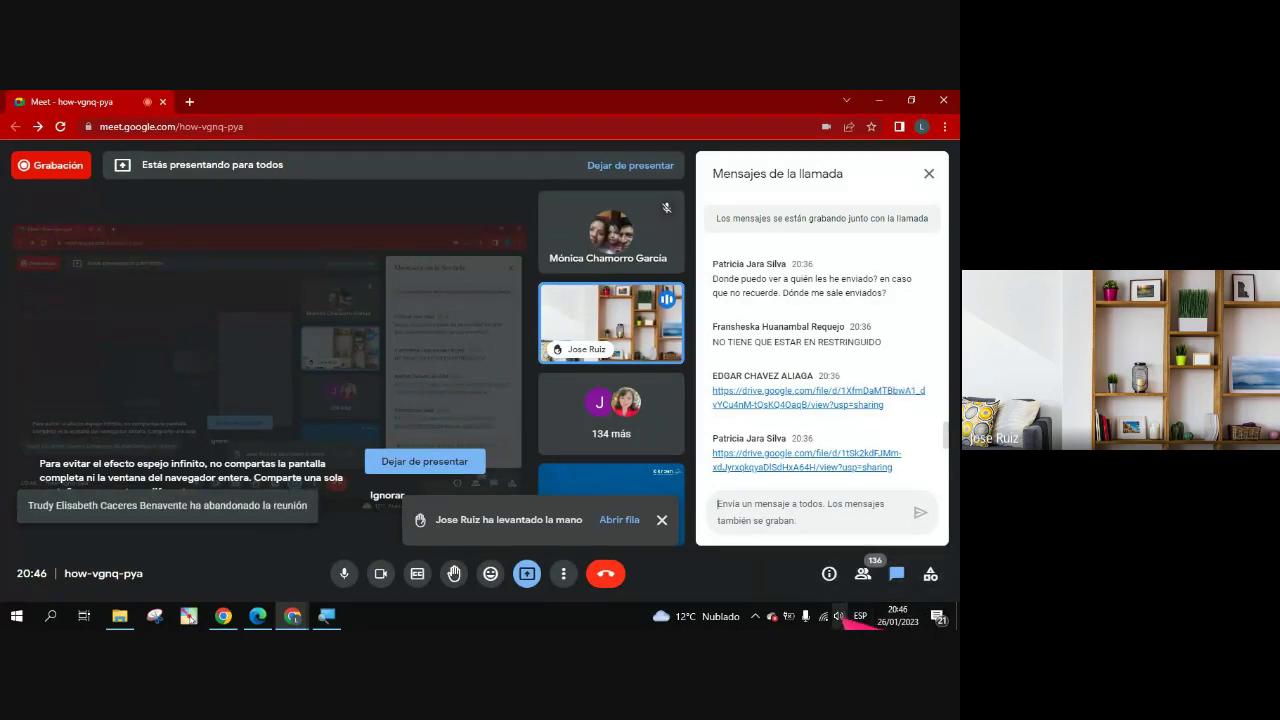
Set the speaker volume to 61 and minimize the Meet window
left_click(838, 616)
left_click_drag(818, 582, 853, 582)
left_click(650, 608)
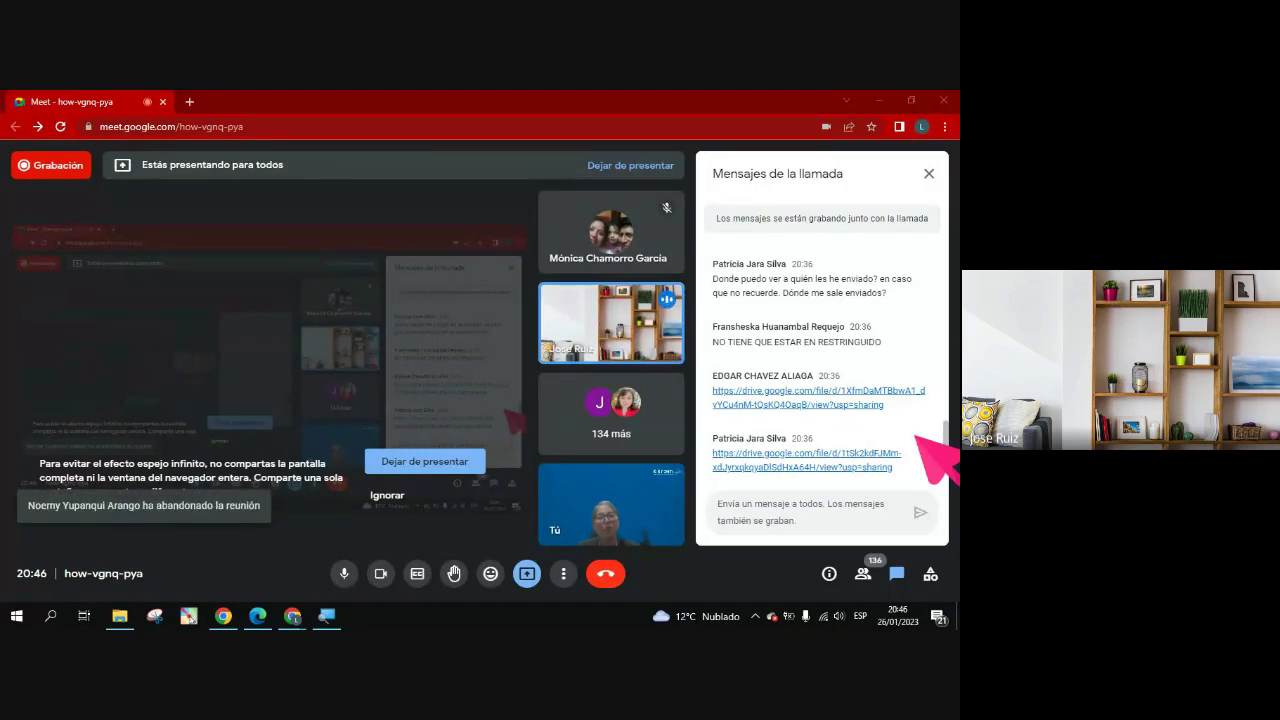
left_click(878, 100)
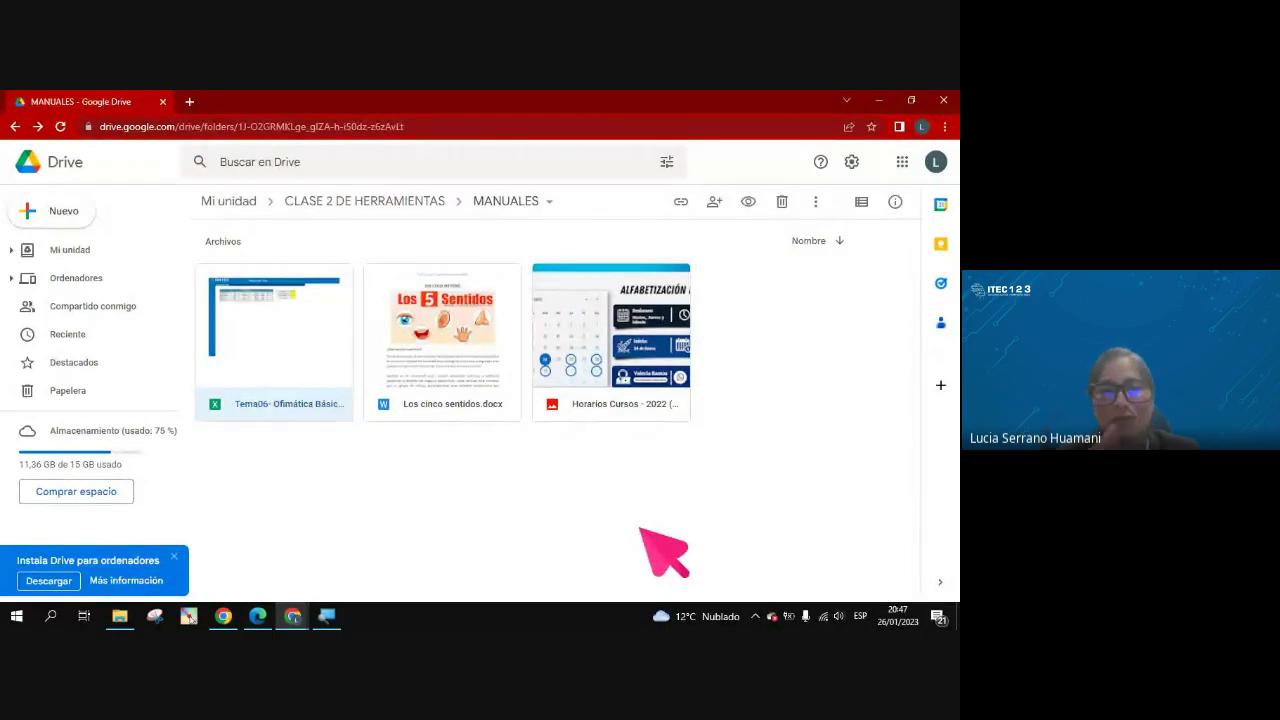
right_click(322, 408)
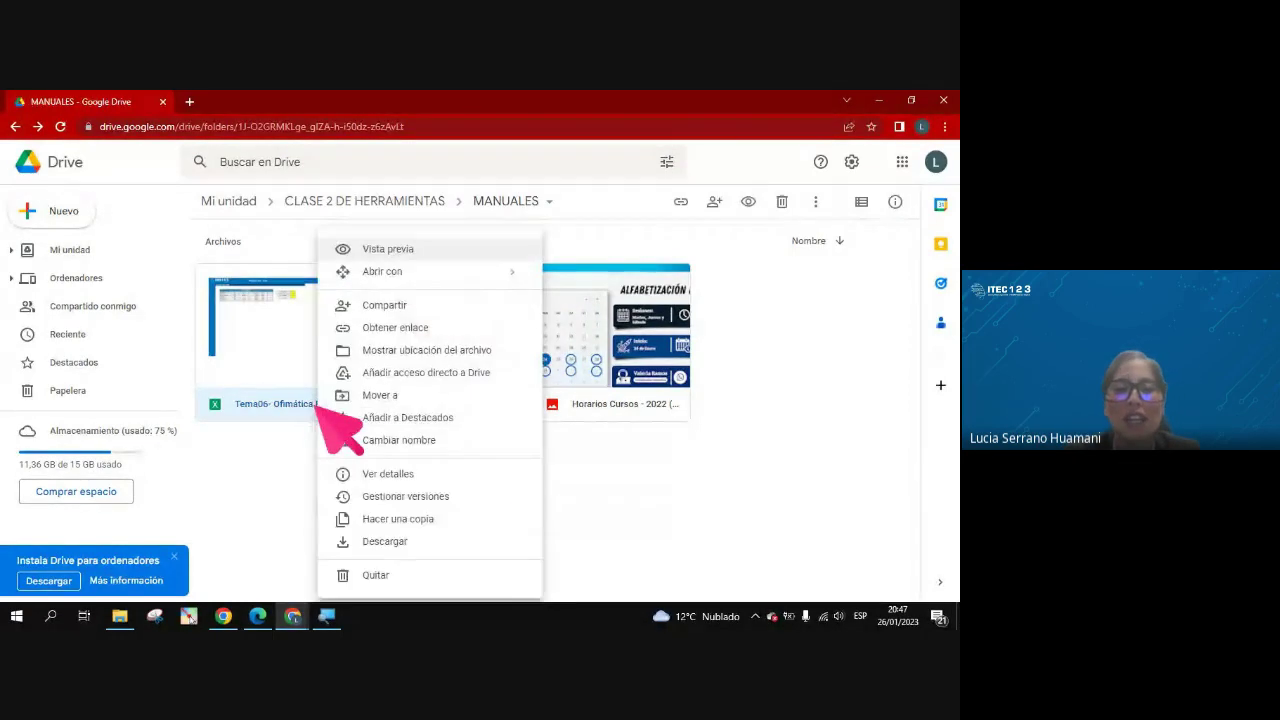
left_click(423, 306)
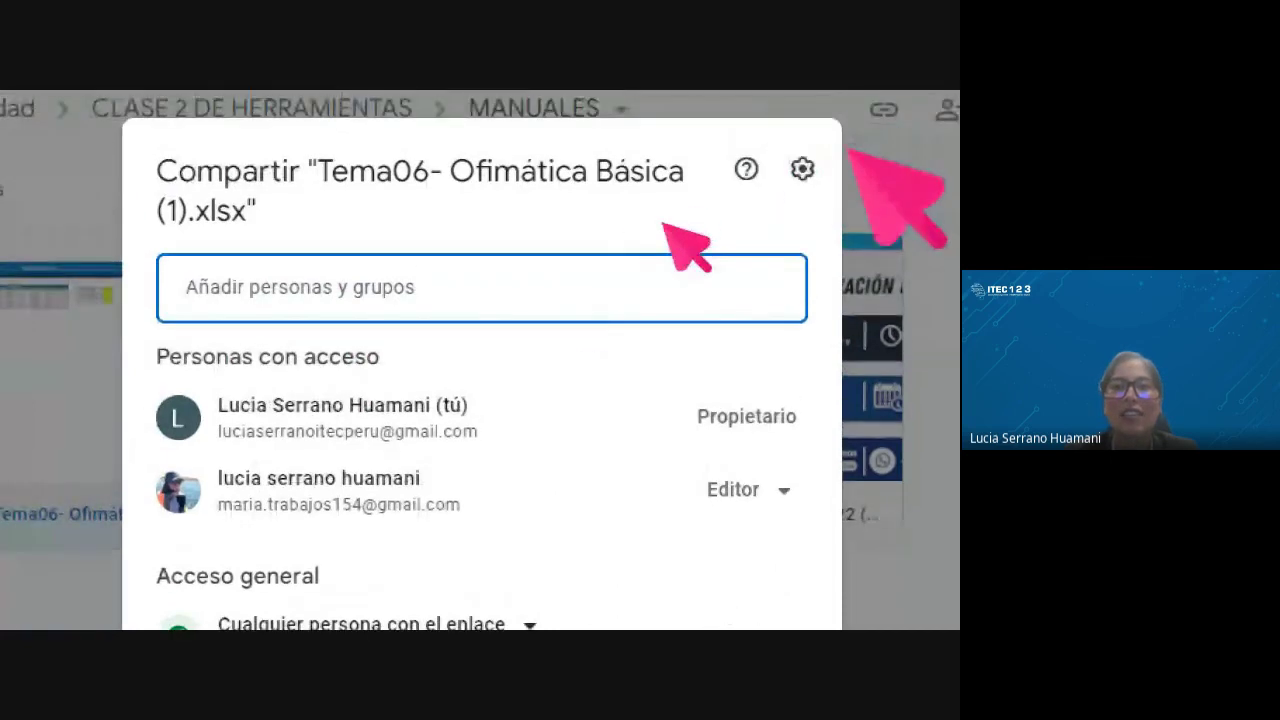
left_click(800, 170)
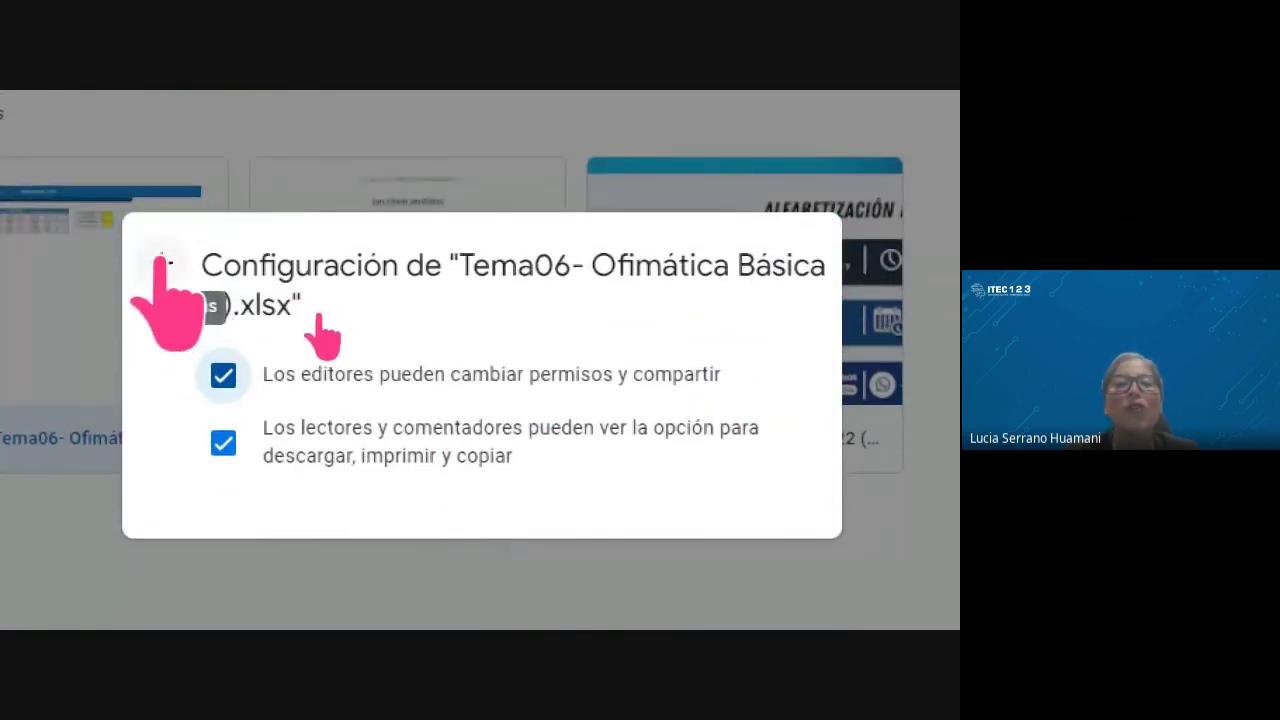
left_click(160, 265)
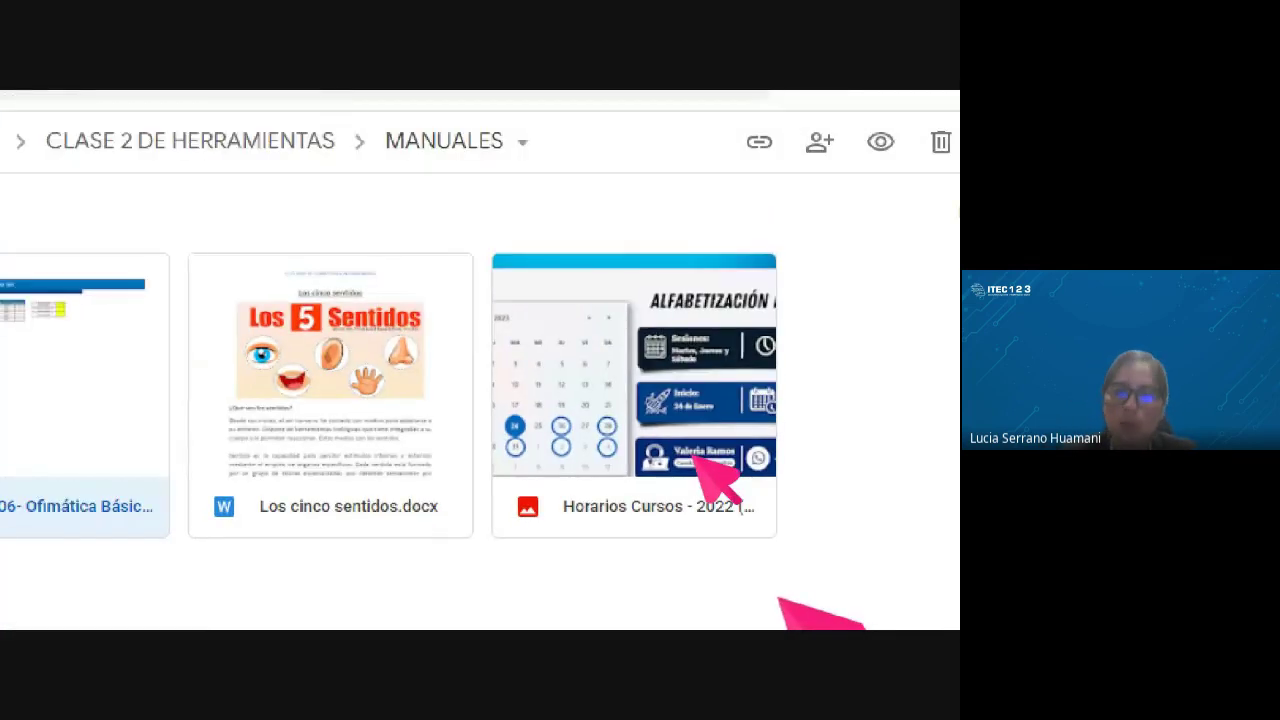
Back in Mi unidad, create a new folder named 'ARCHIVOS DEL 2023'
left_click(240, 205)
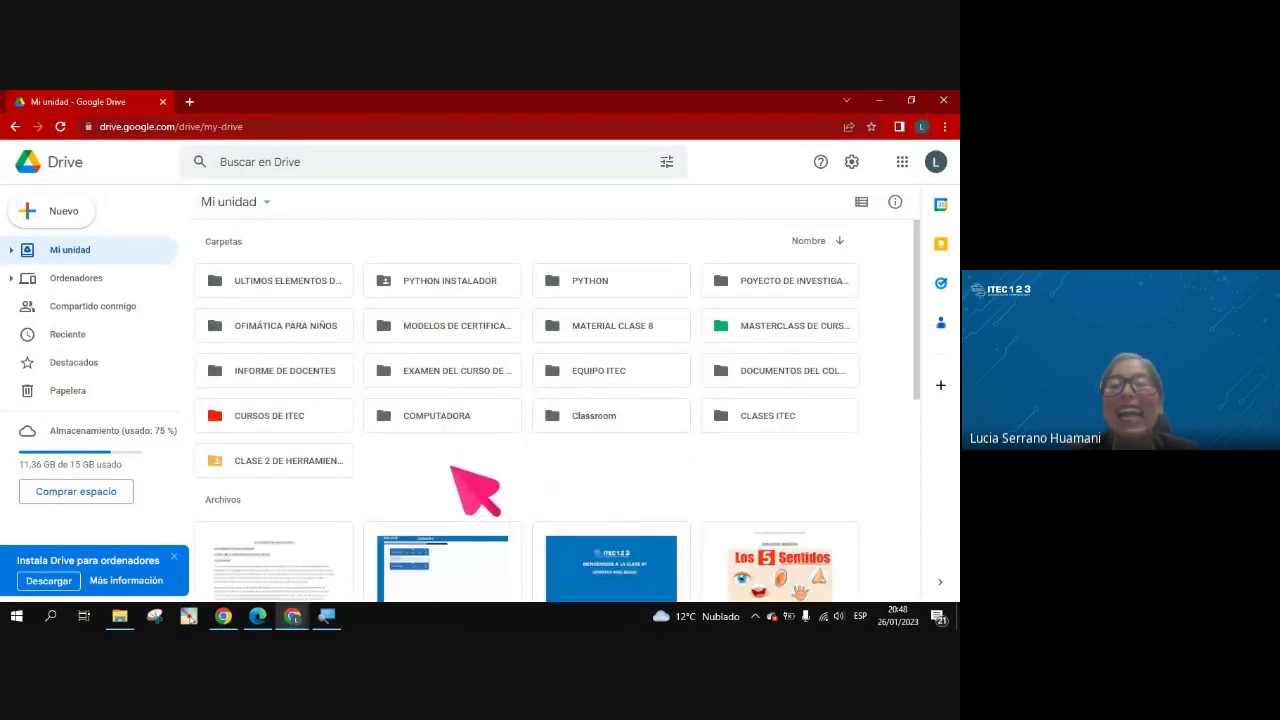
right_click(440, 462)
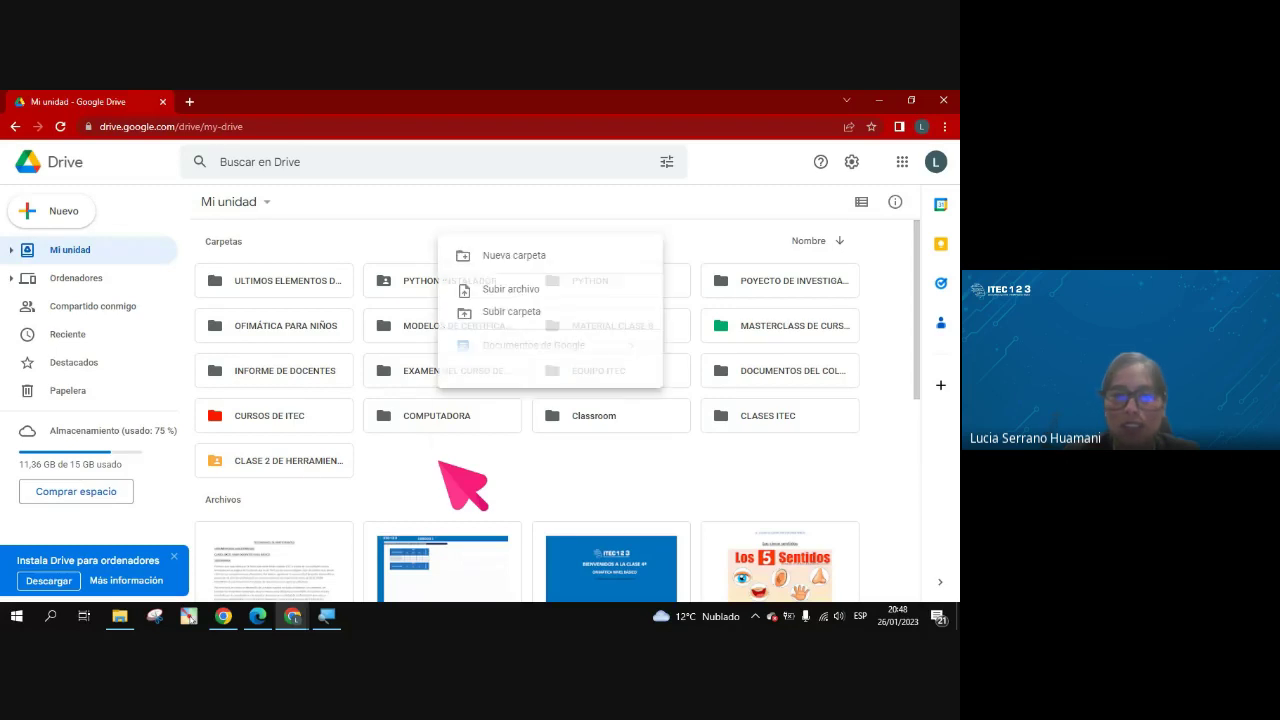
left_click(512, 260)
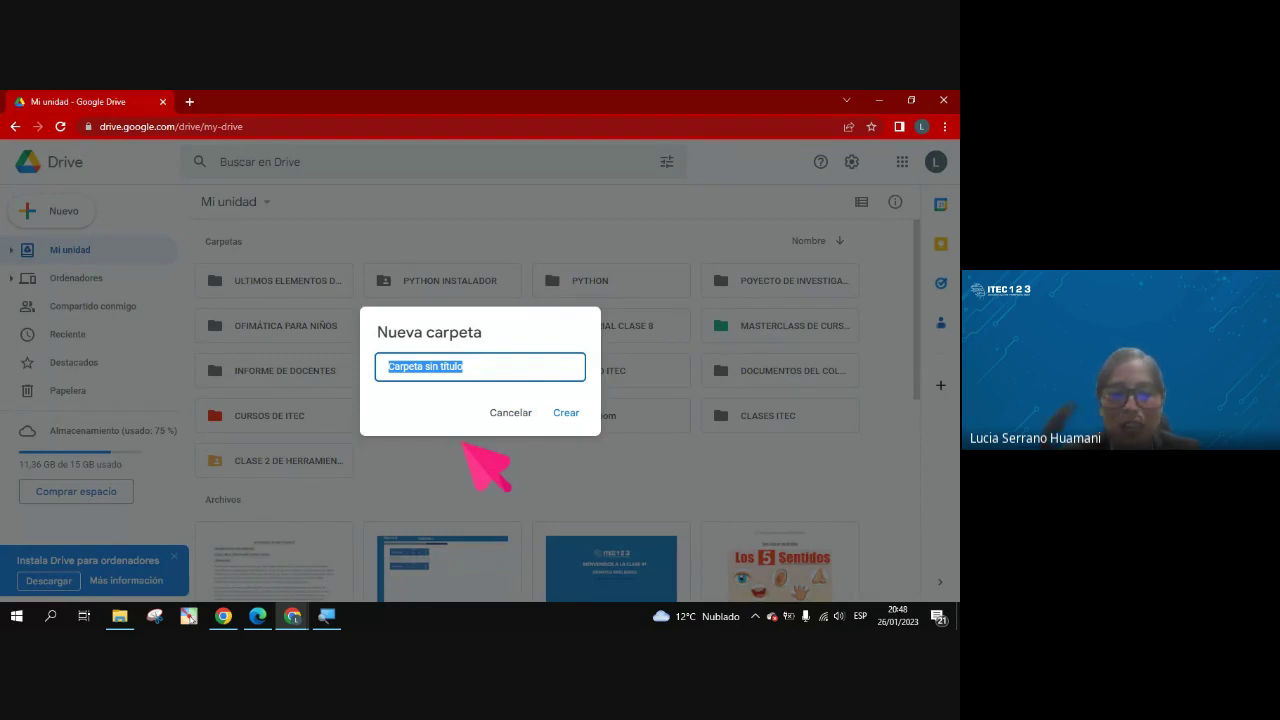
type("ARCHIVOS DEL")
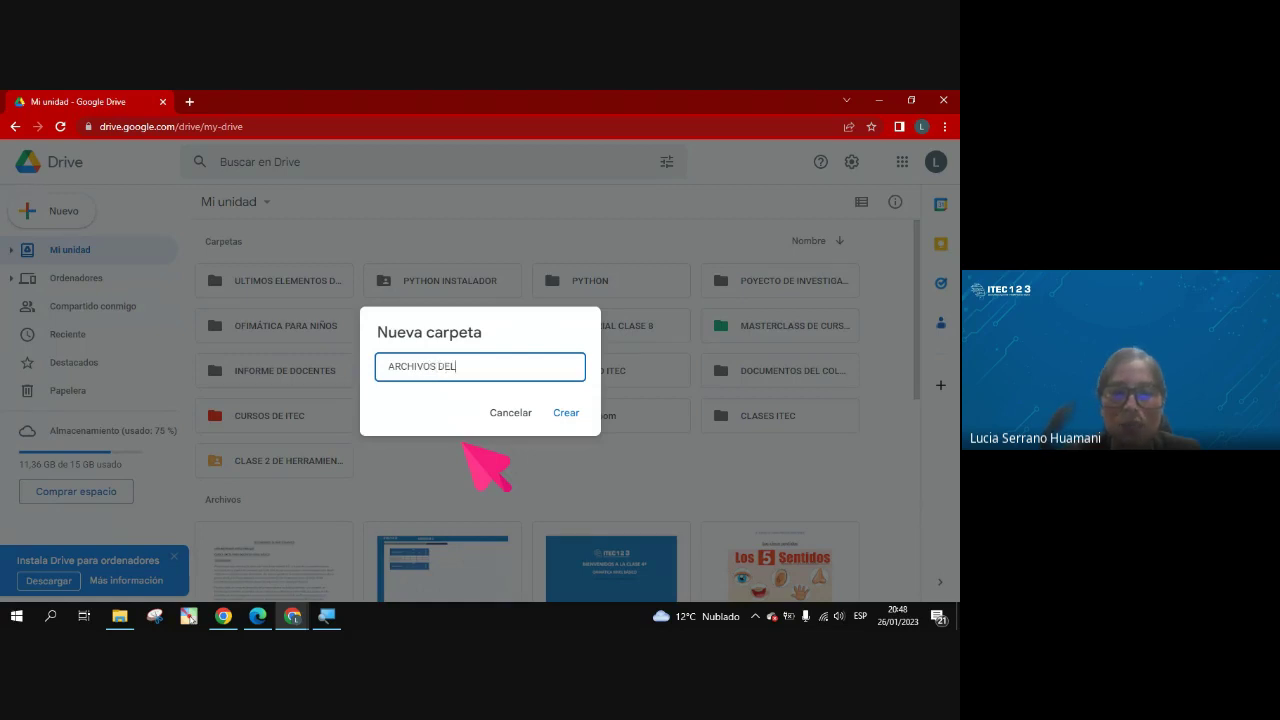
type(" 2023")
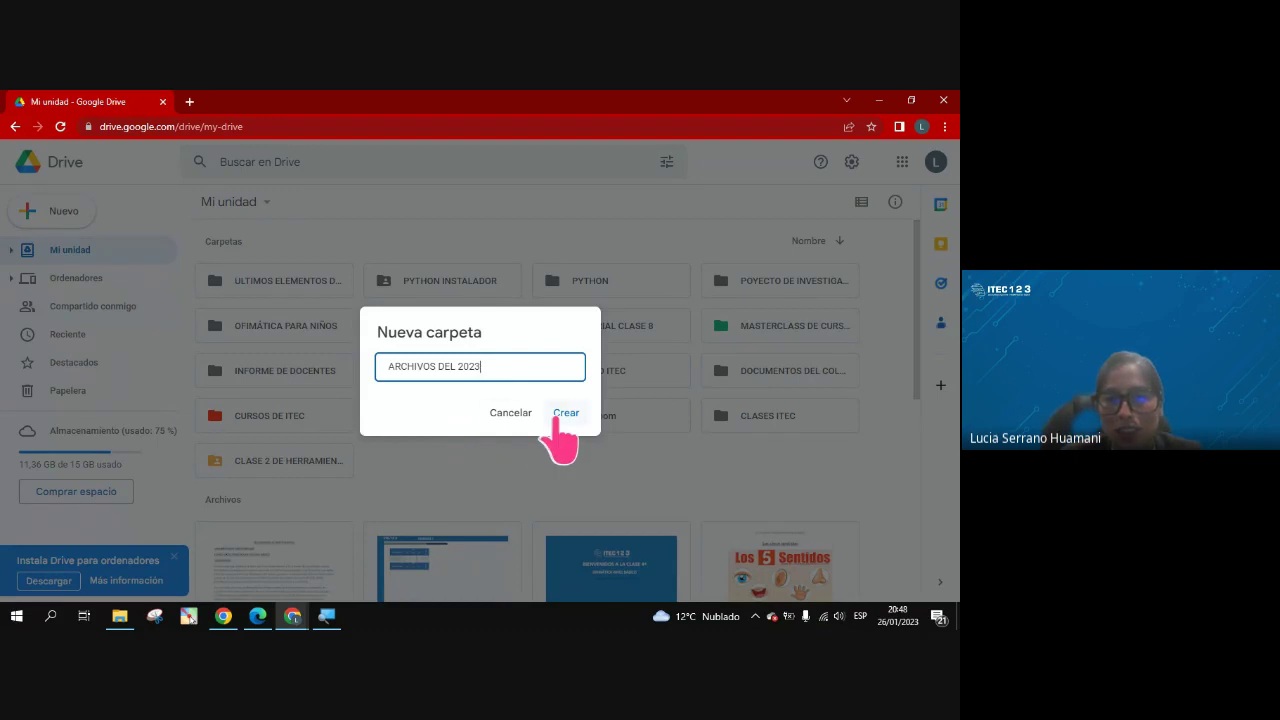
left_click(564, 413)
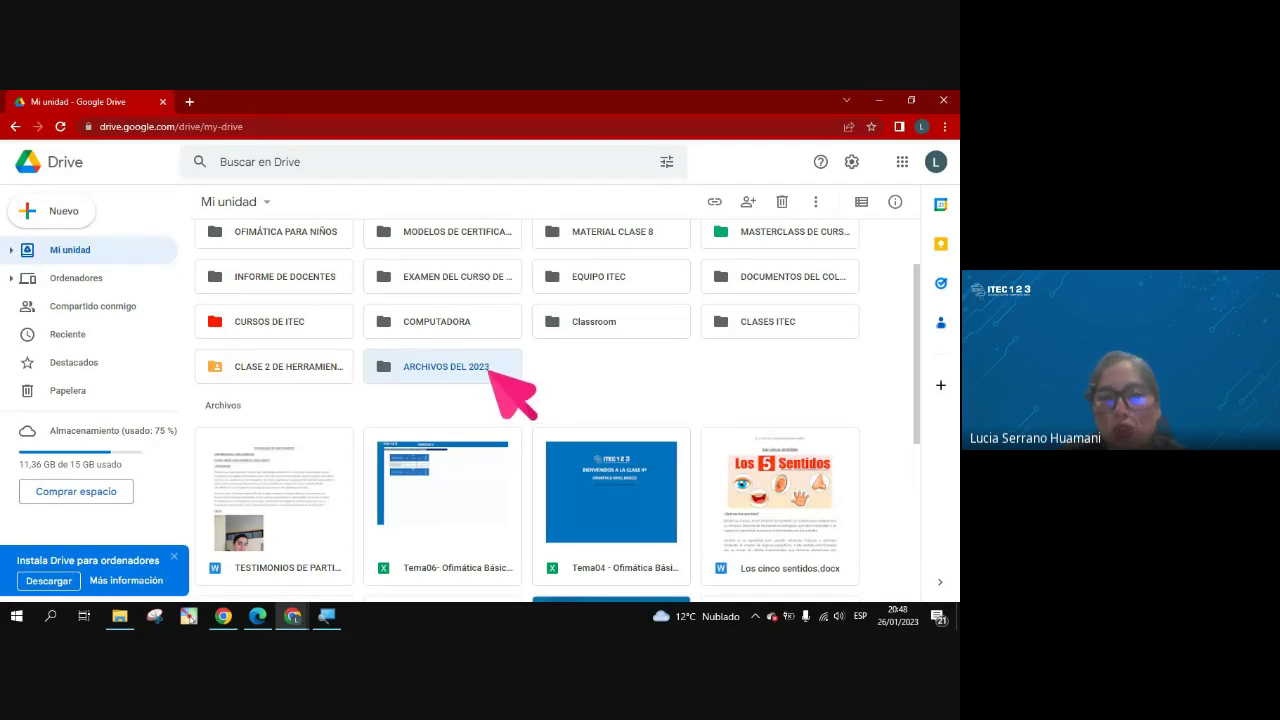
Open ARCHIVOS DEL 2023, then return to Mi unidad and scroll to the folder grid
double_click(489, 374)
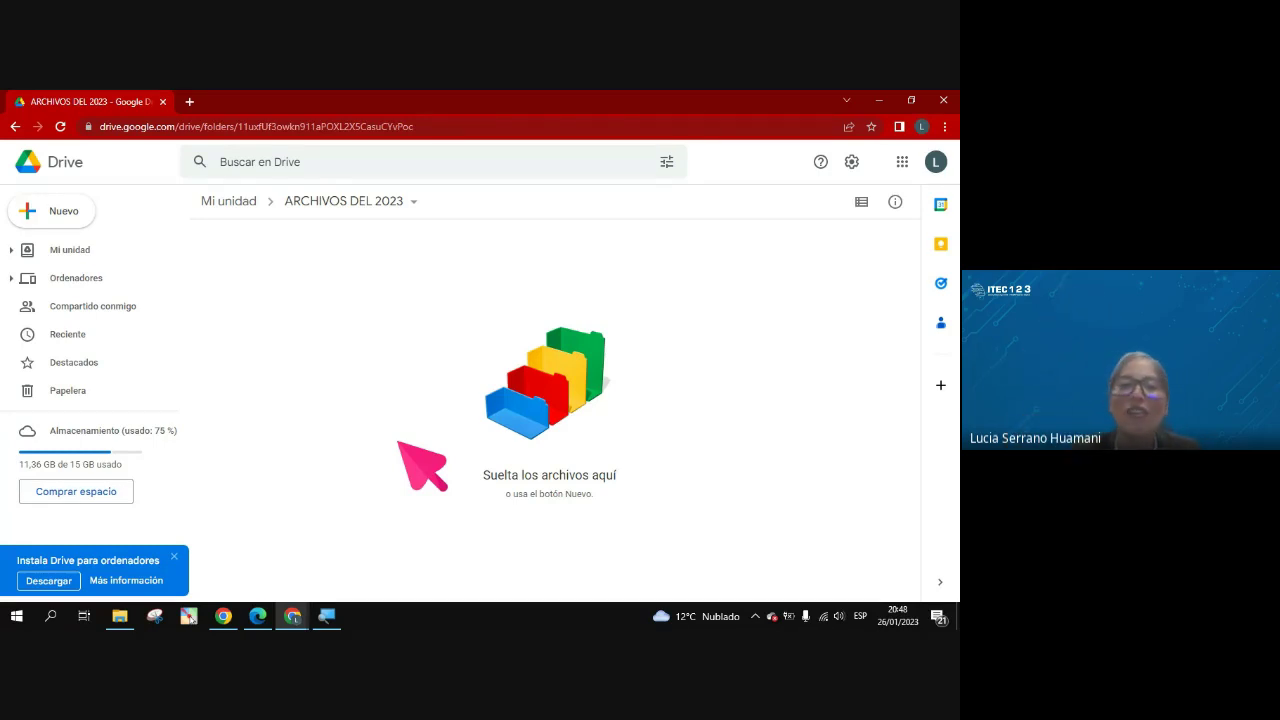
left_click(240, 204)
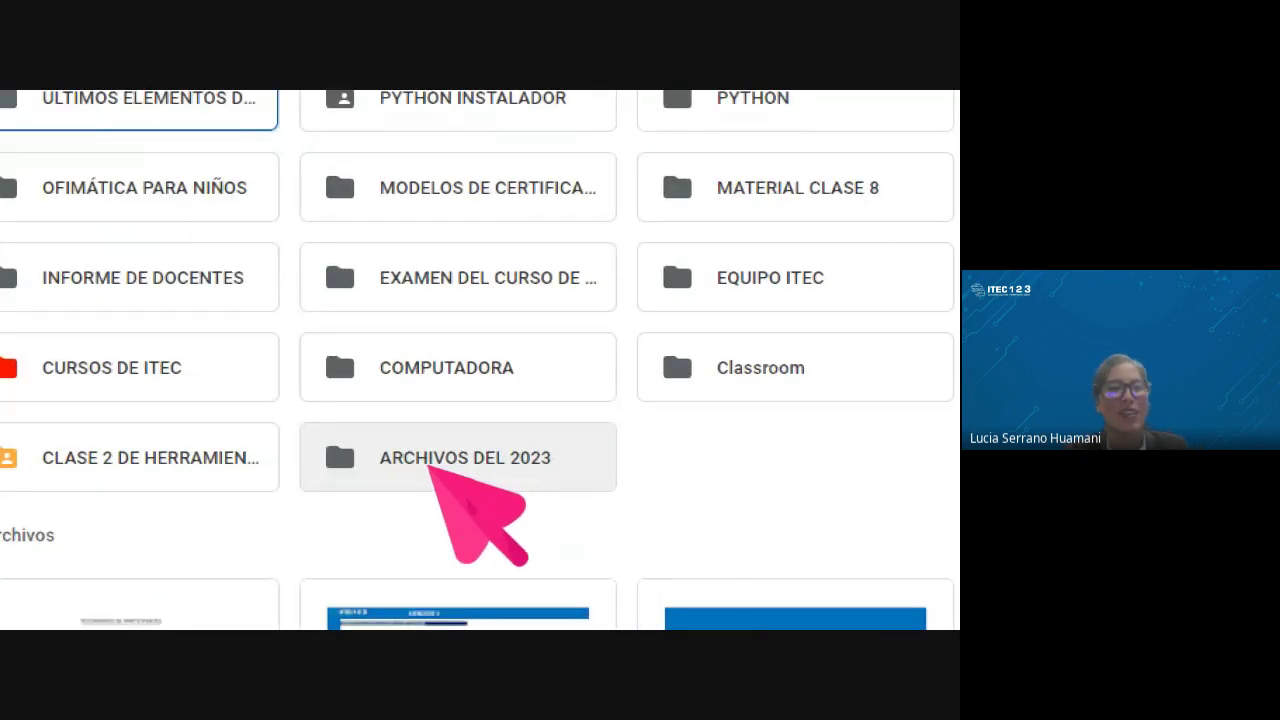
scroll(427, 464, "down", 1)
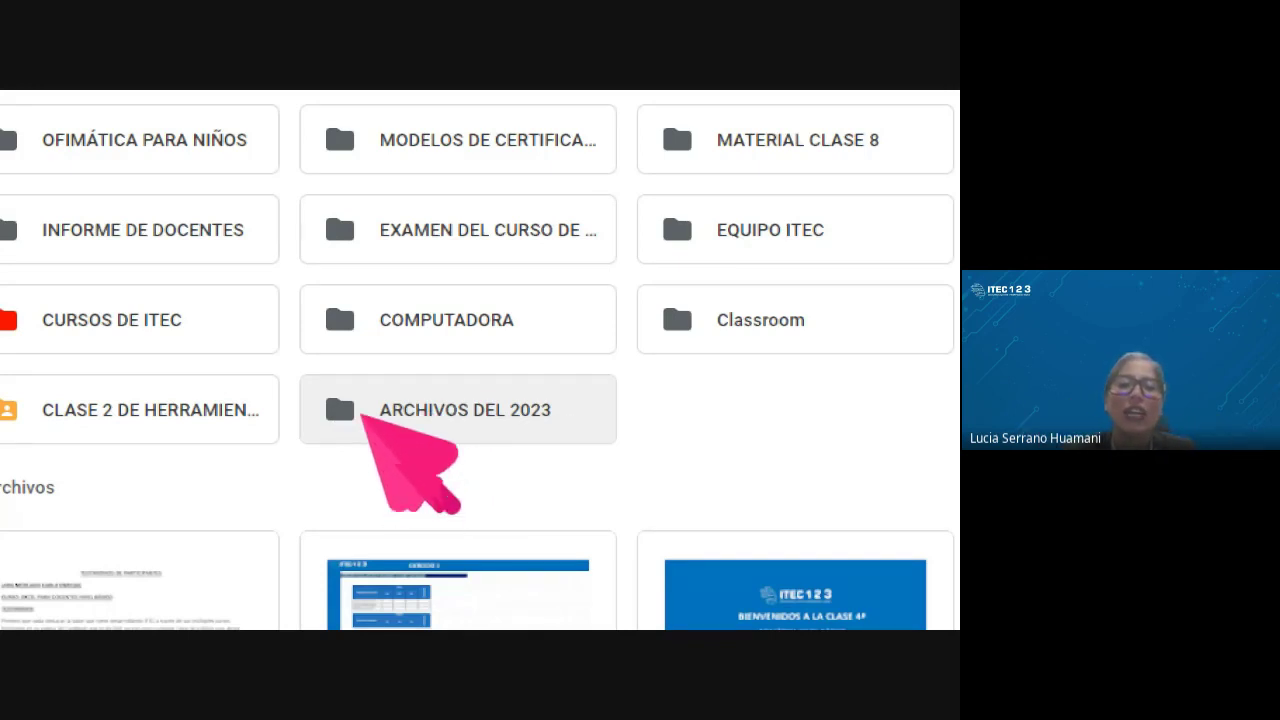
Start sharing ARCHIVOS DEL 2023 and add the first invitee from a pasted address
right_click(363, 420)
mouse_move(360, 416)
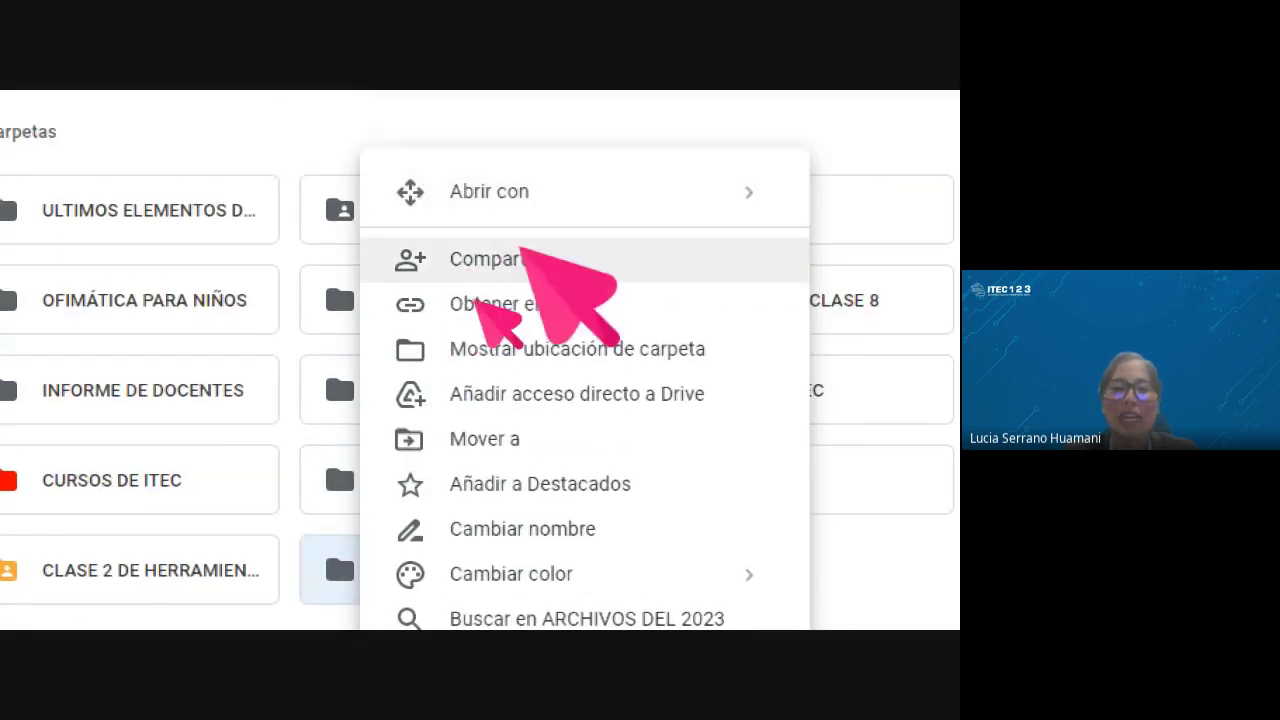
left_click(522, 252)
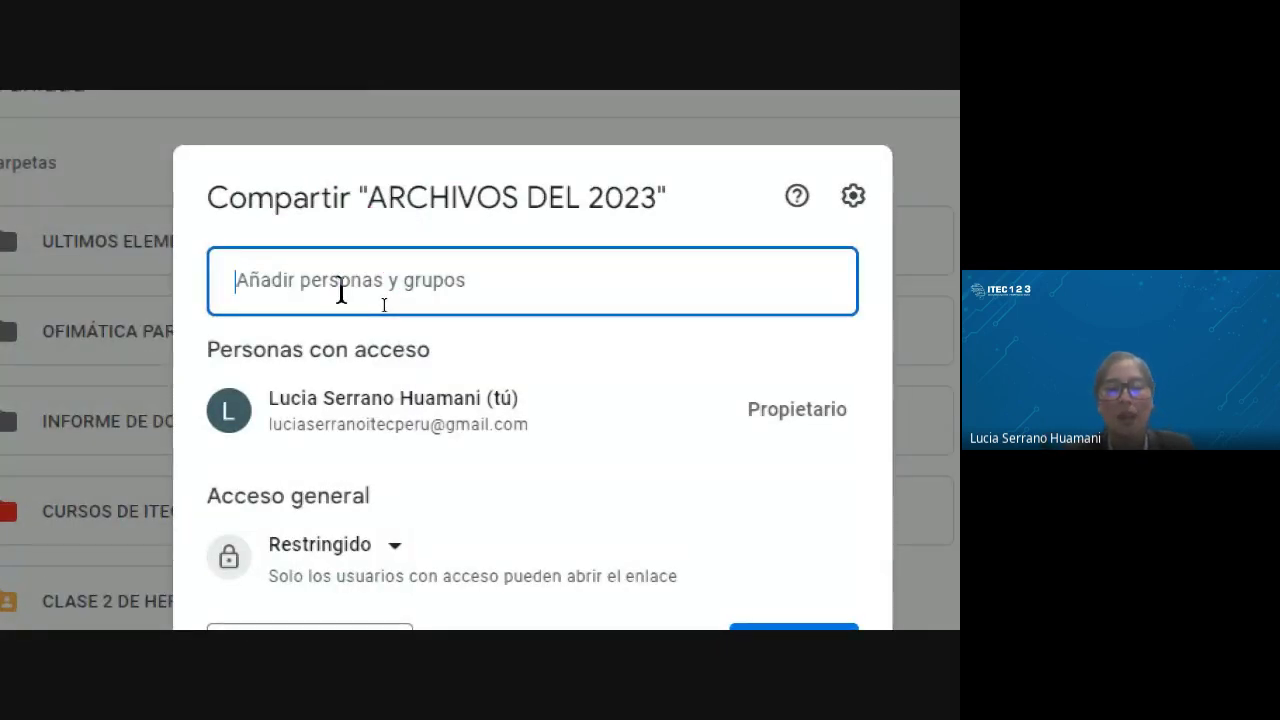
key("ctrl+v")
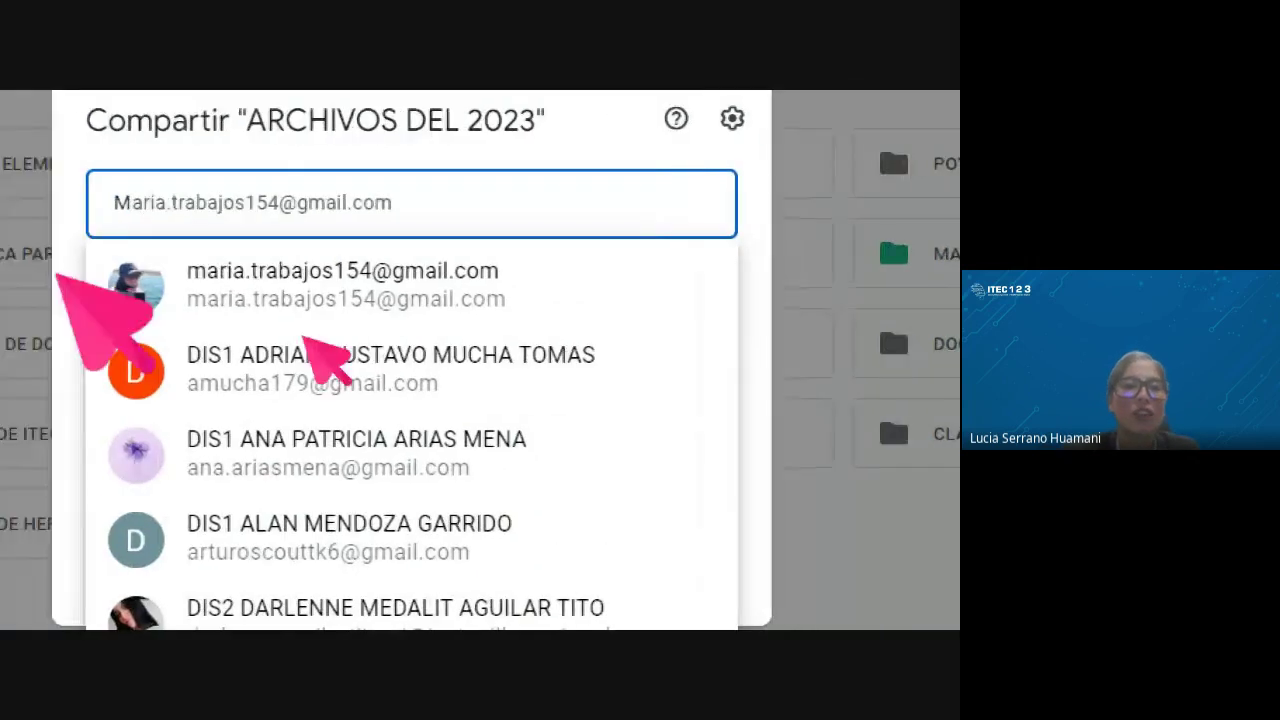
left_click(235, 290)
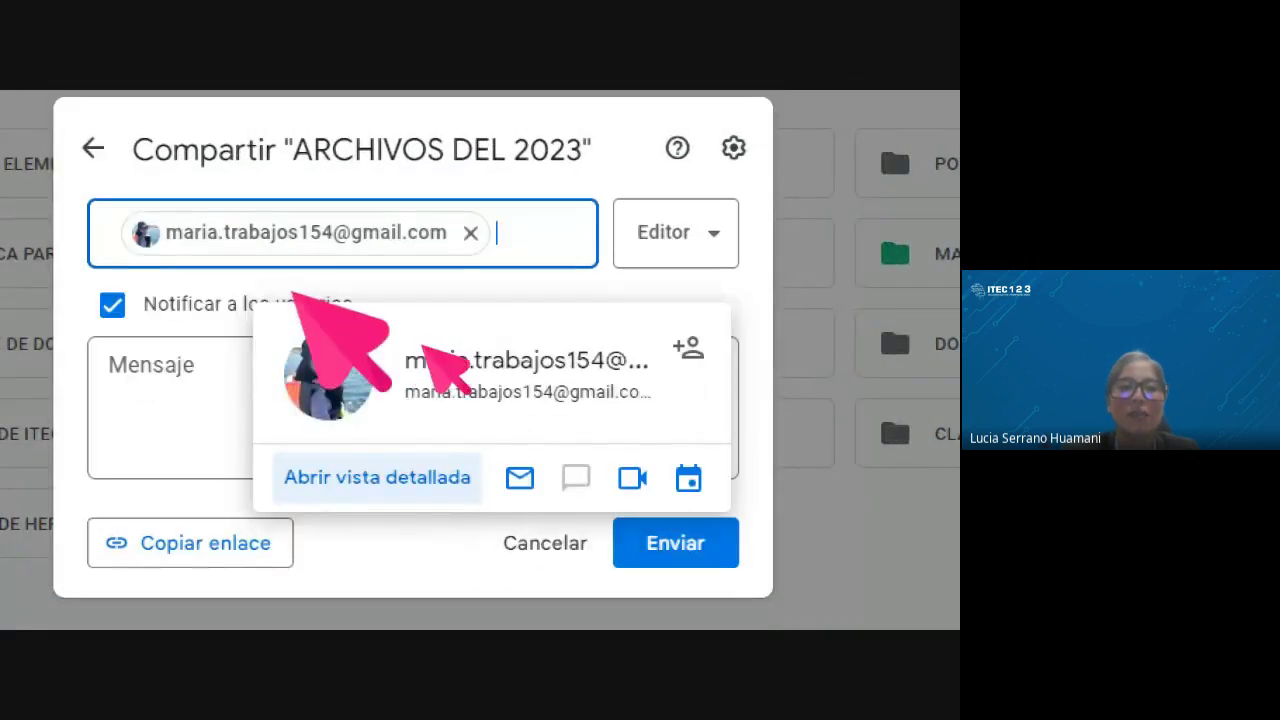
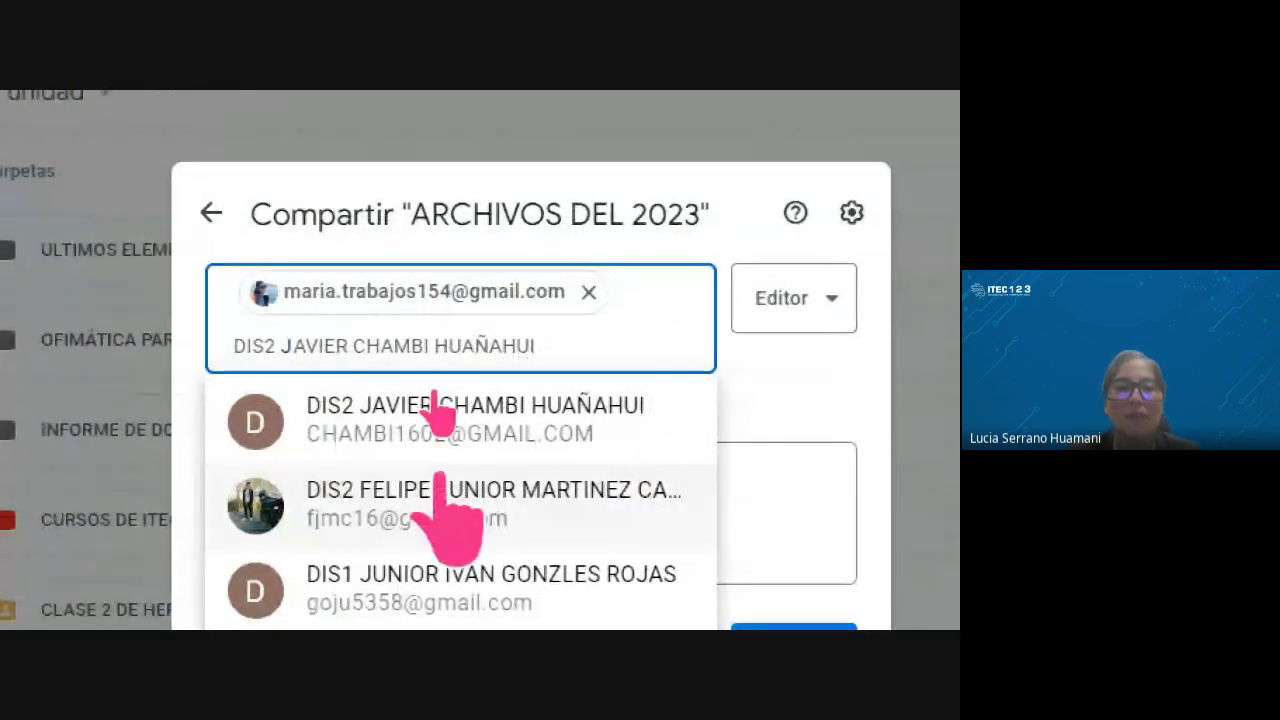
Add two more invitees by pasting their names and picking the suggested contacts
left_click(440, 412)
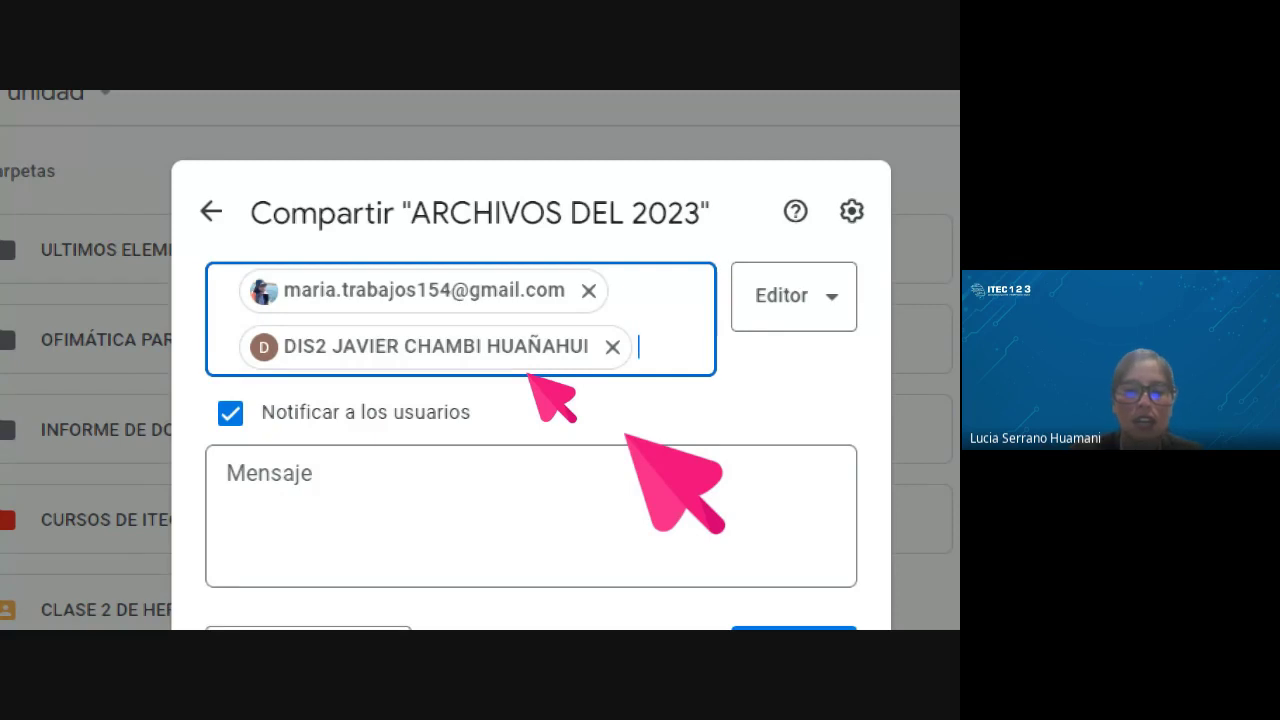
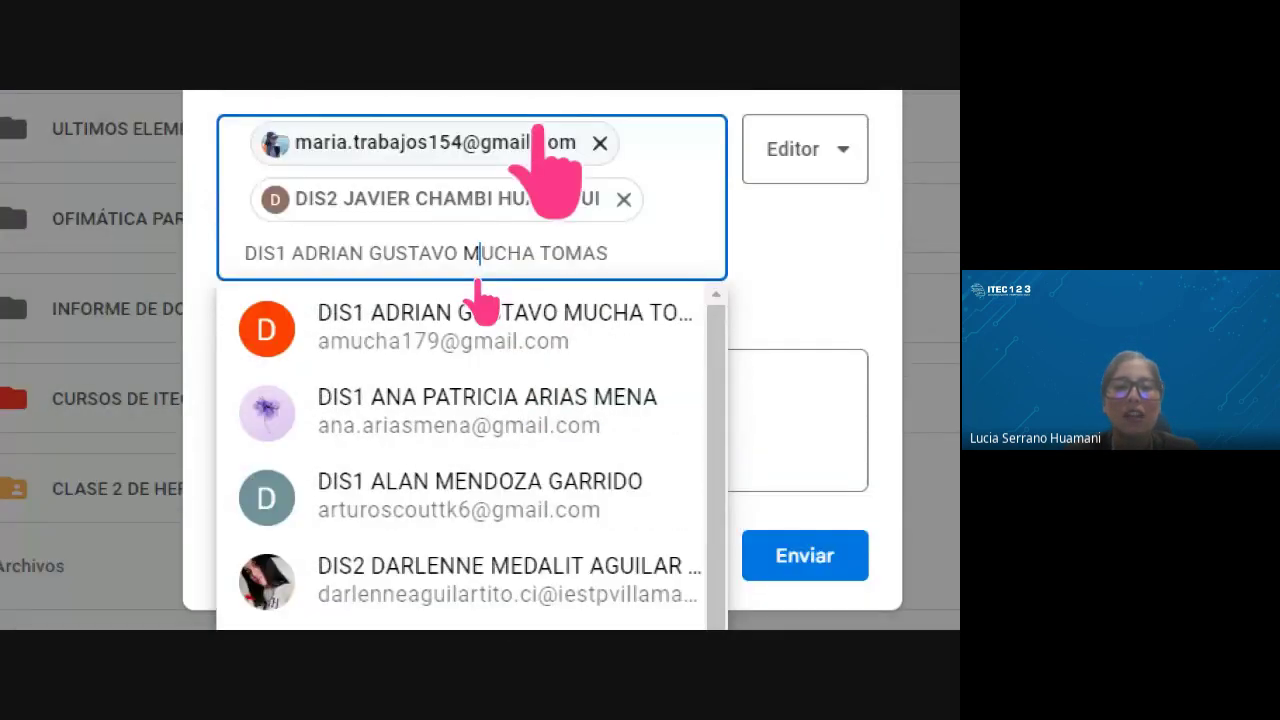
key("ctrl+a")
mouse_move(515, 415)
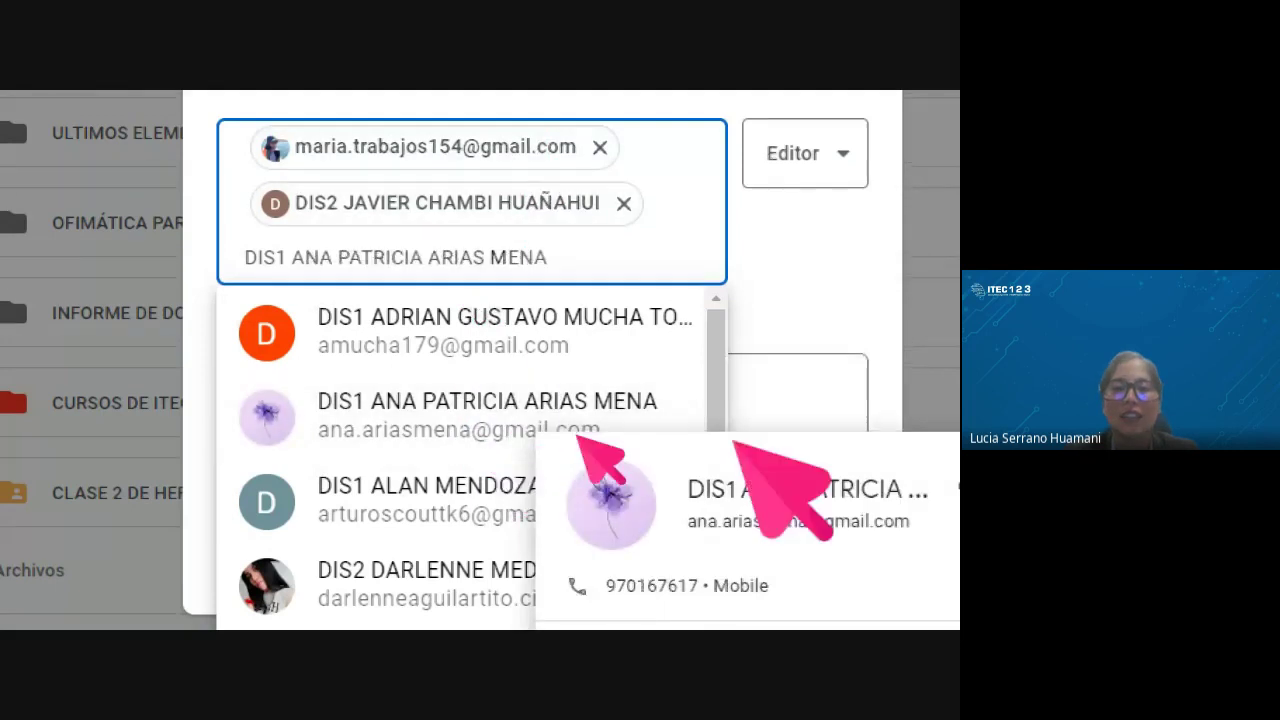
left_click(428, 425)
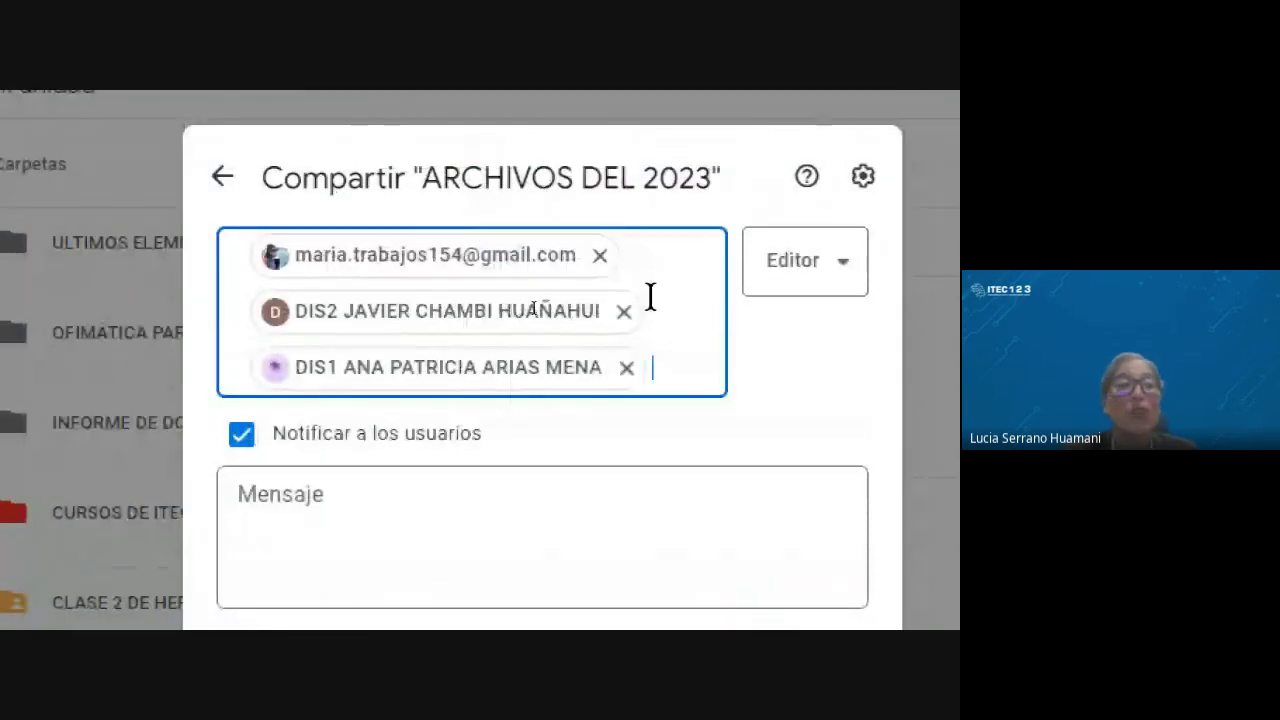
Type 'AQUI VOY A SUBIR TODOS LO ARCHIVOS DEL 2023' as the message, then cancel and close sharing
left_click(345, 509)
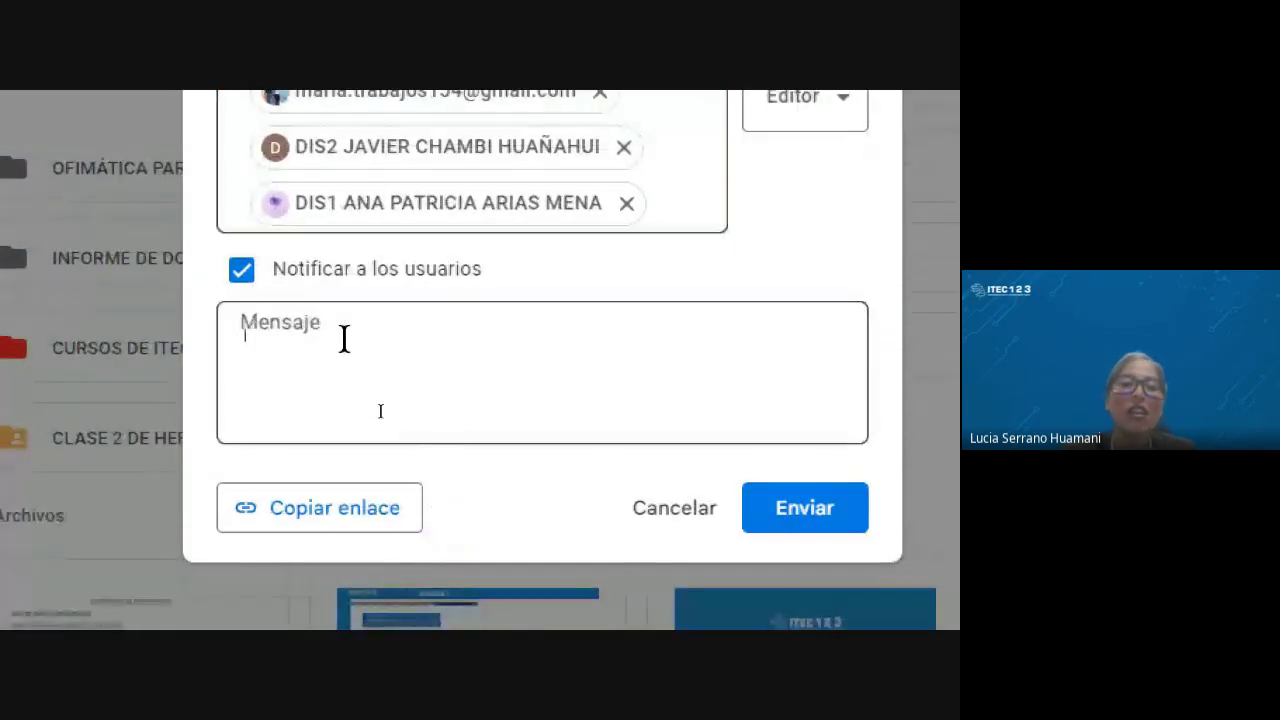
type("AQUI V")
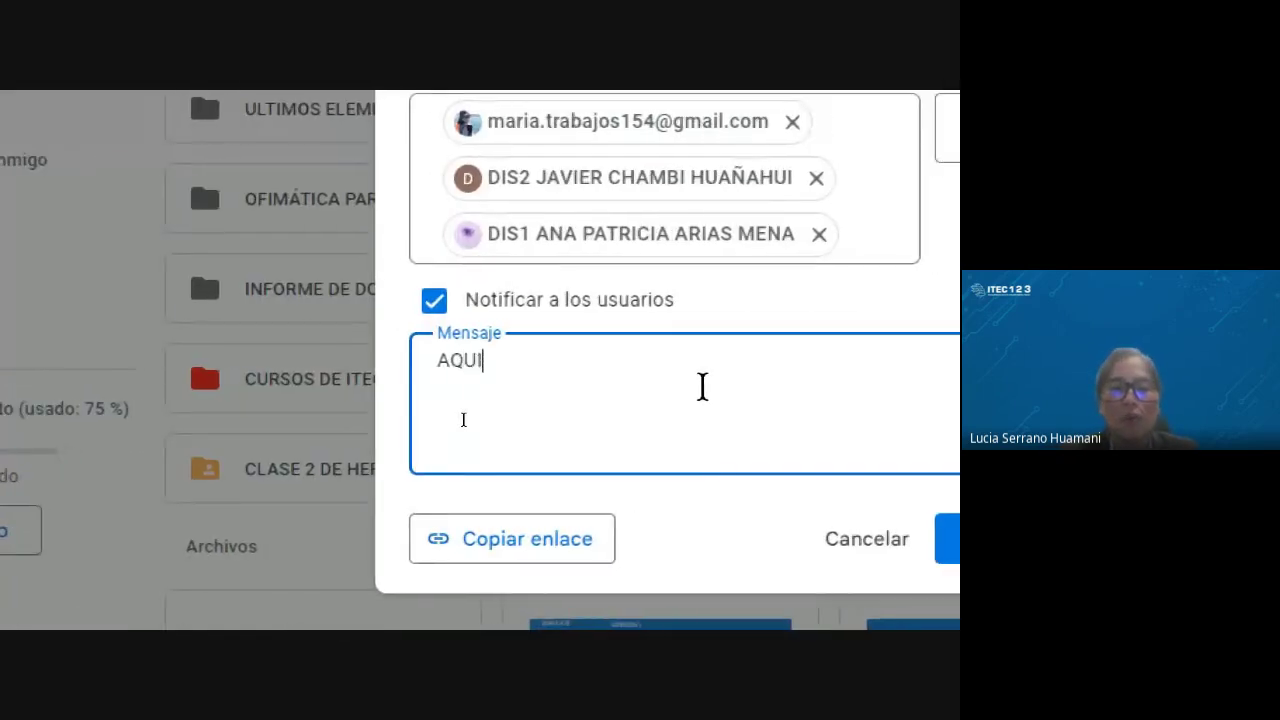
type("OY A SUB")
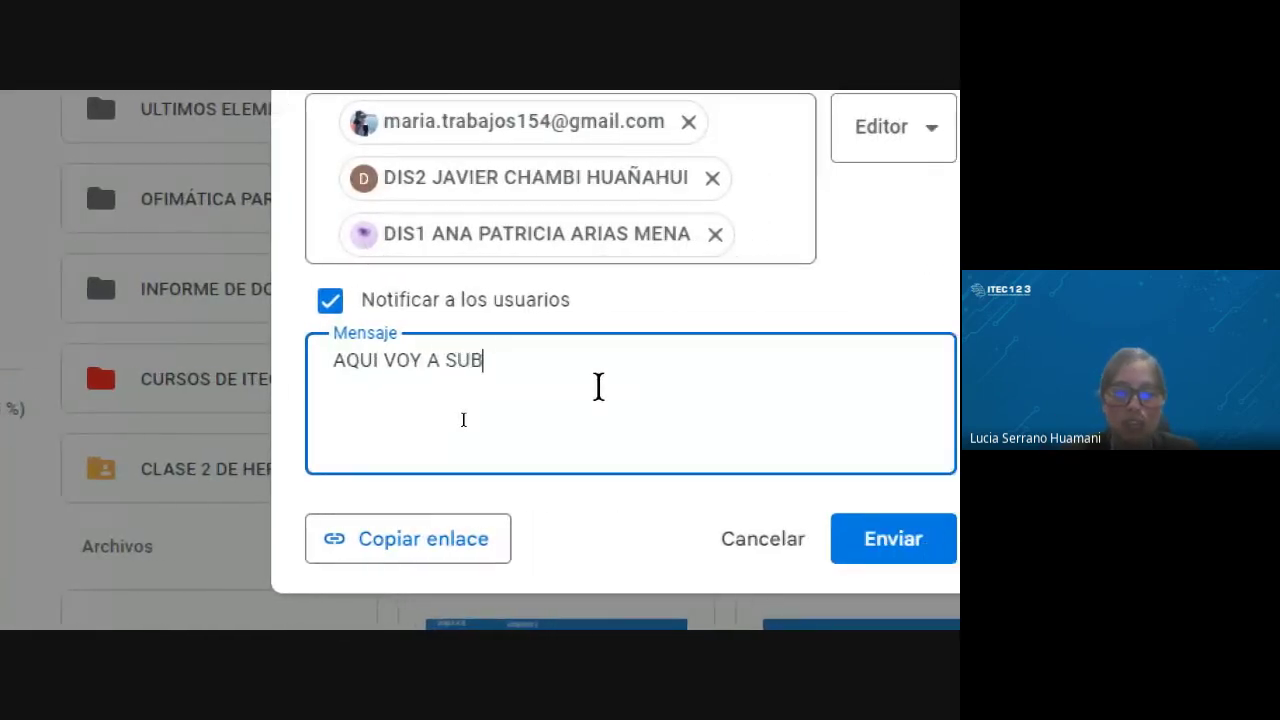
type("IR TOD")
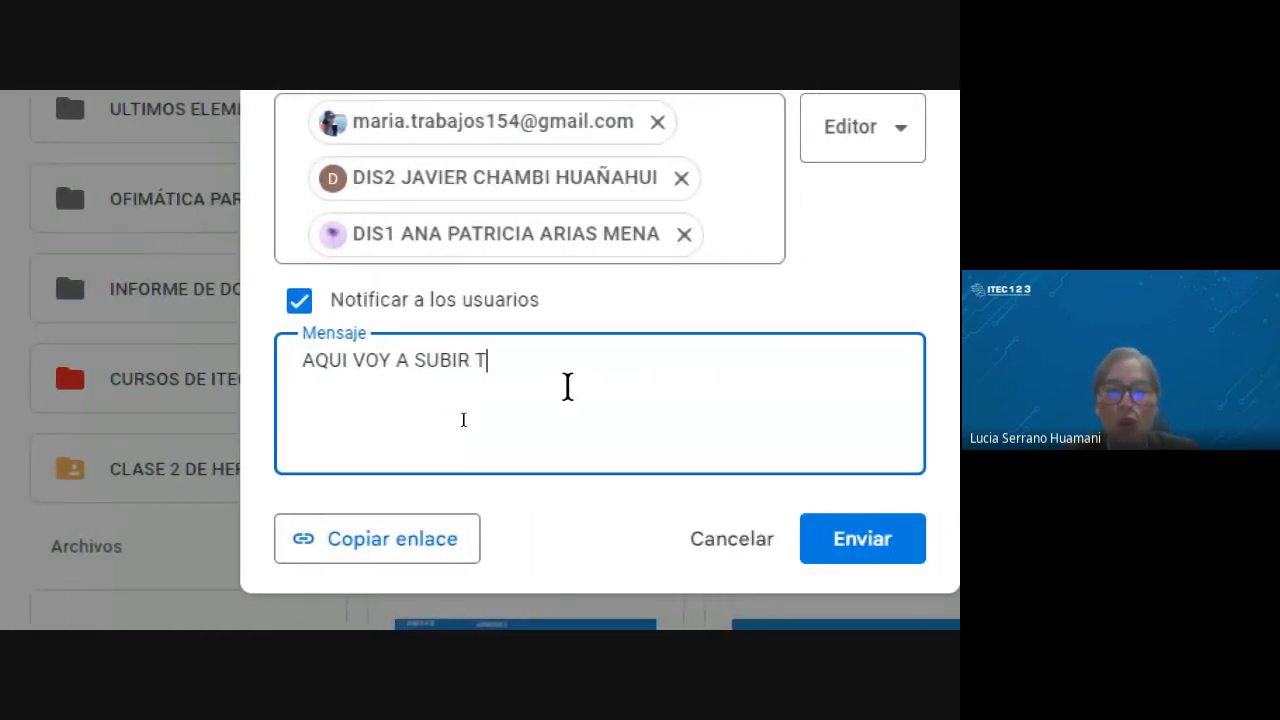
type("OS LO AR")
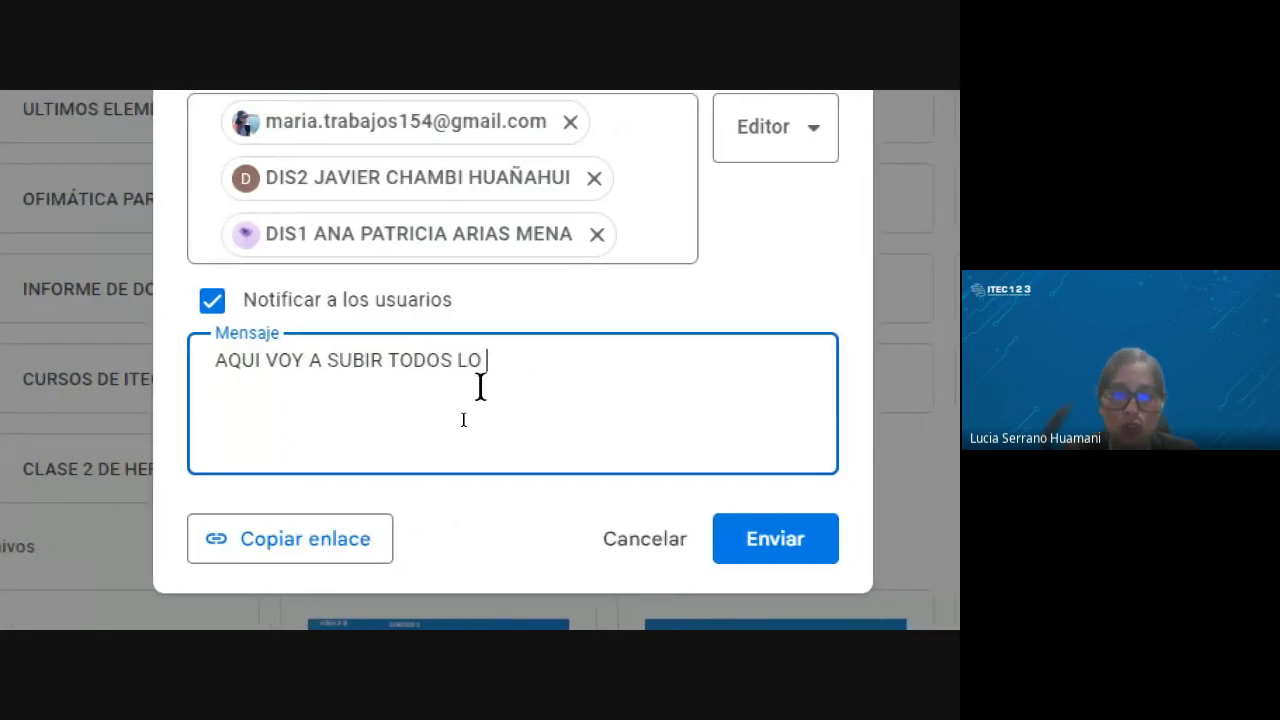
type("CHIVOS DEL")
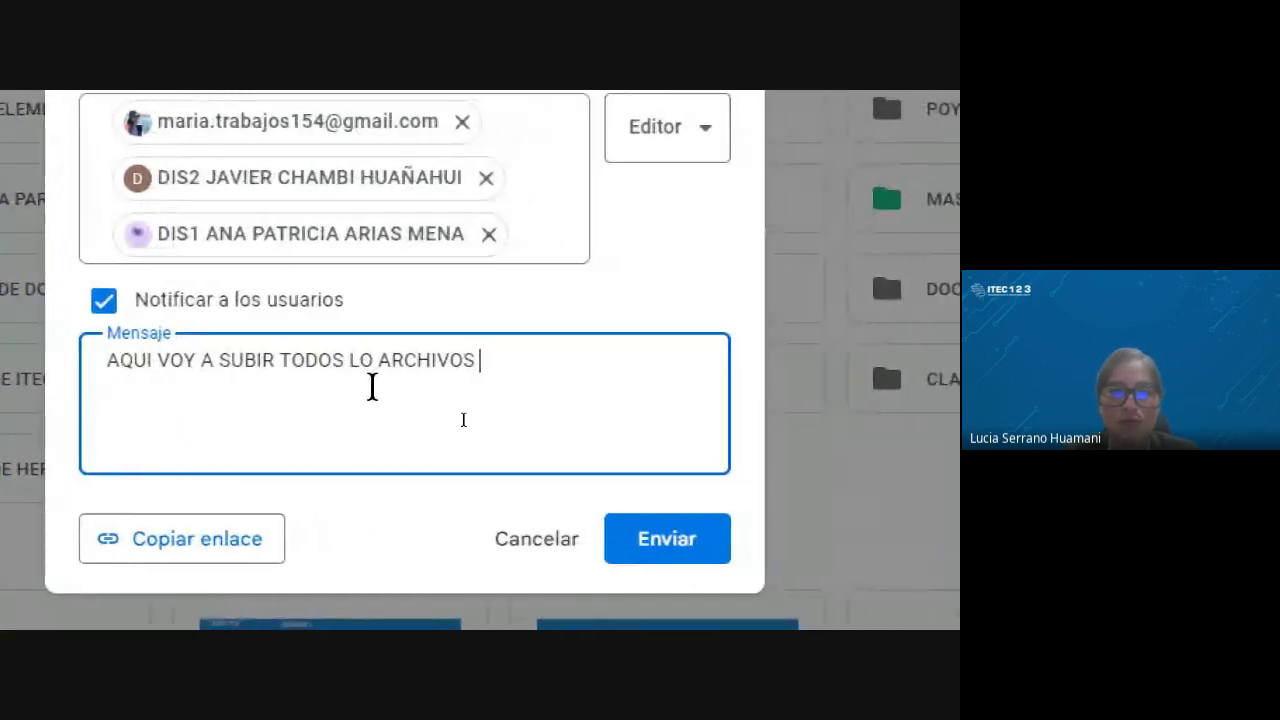
type(" 2023")
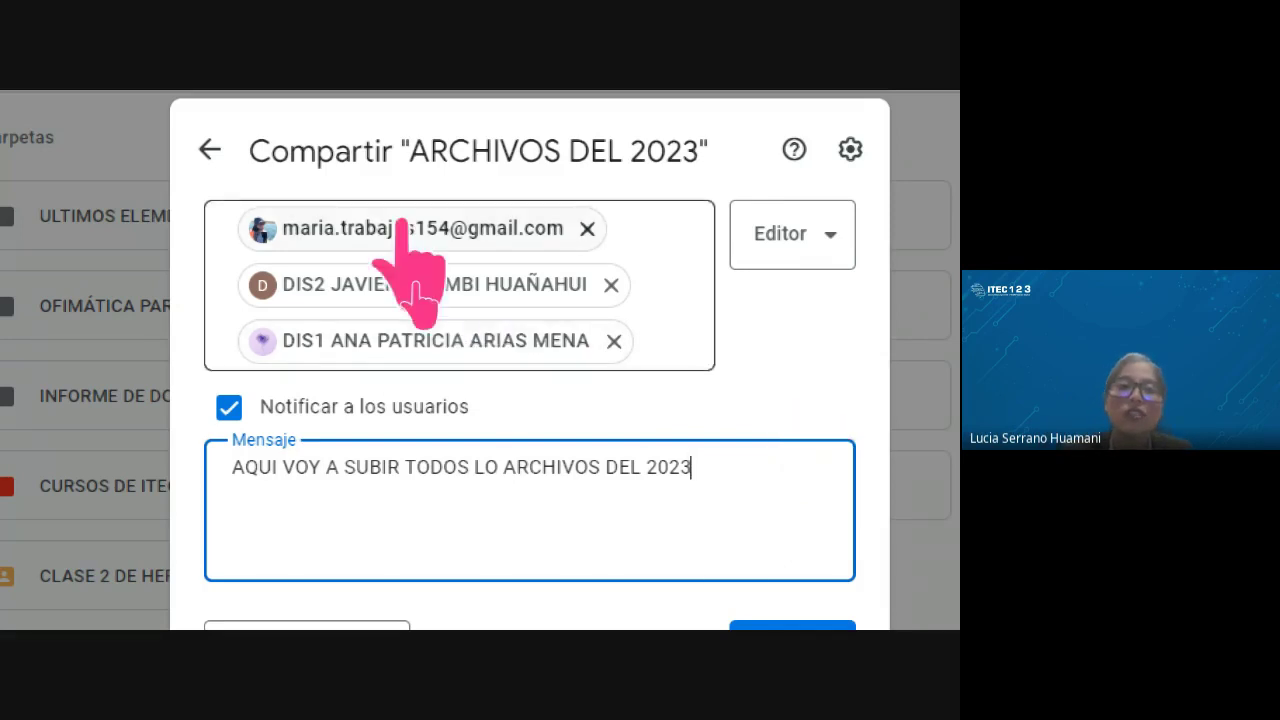
scroll(449, 506, "down", 2)
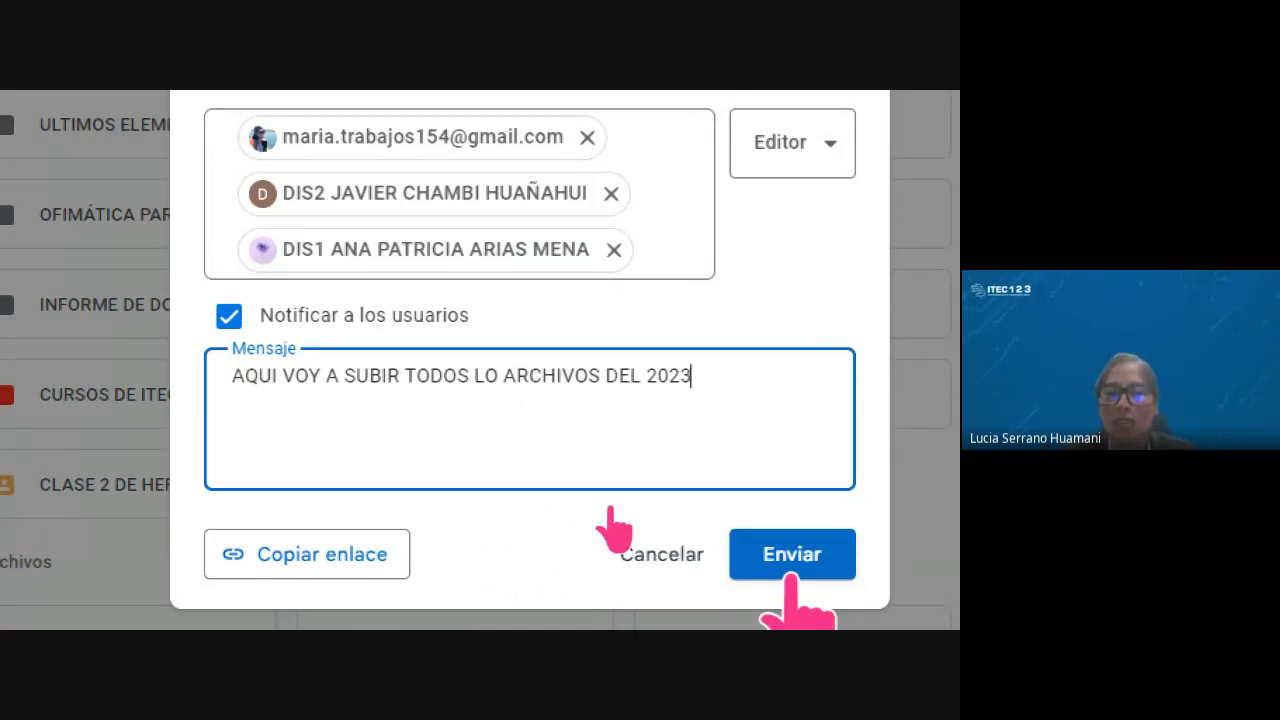
scroll(452, 218, "up", 3)
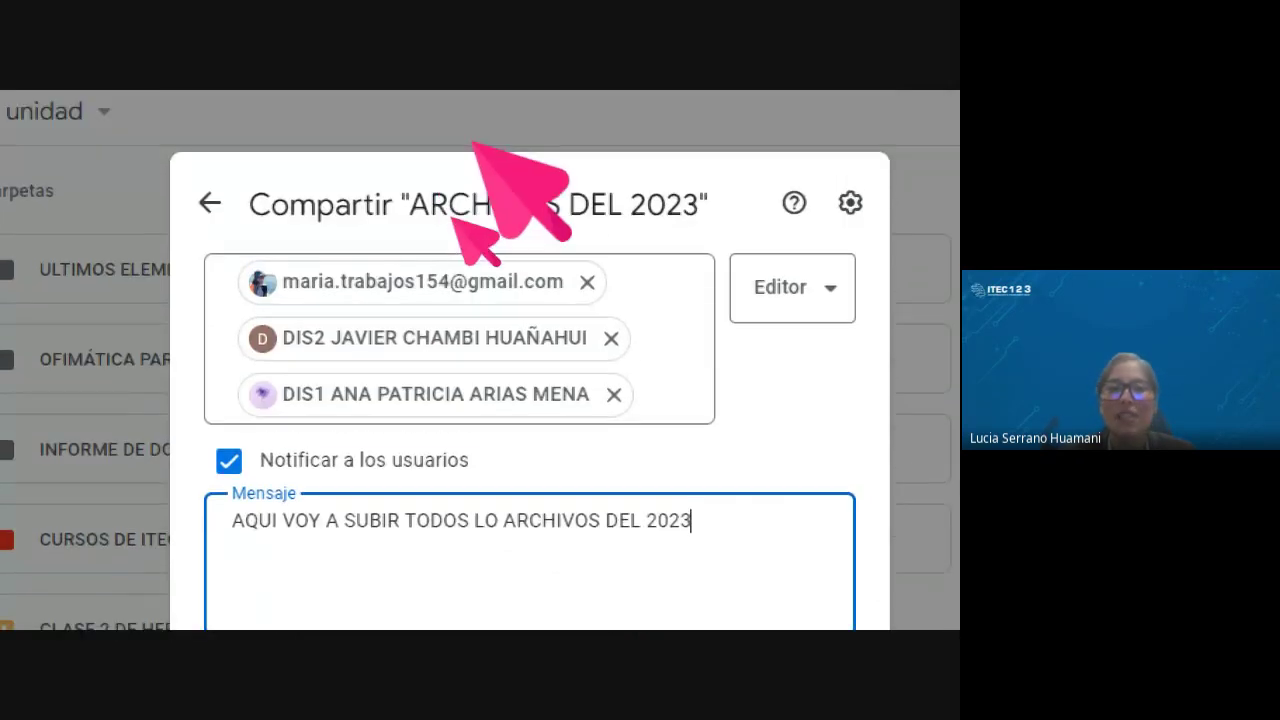
scroll(523, 515, "down", 2)
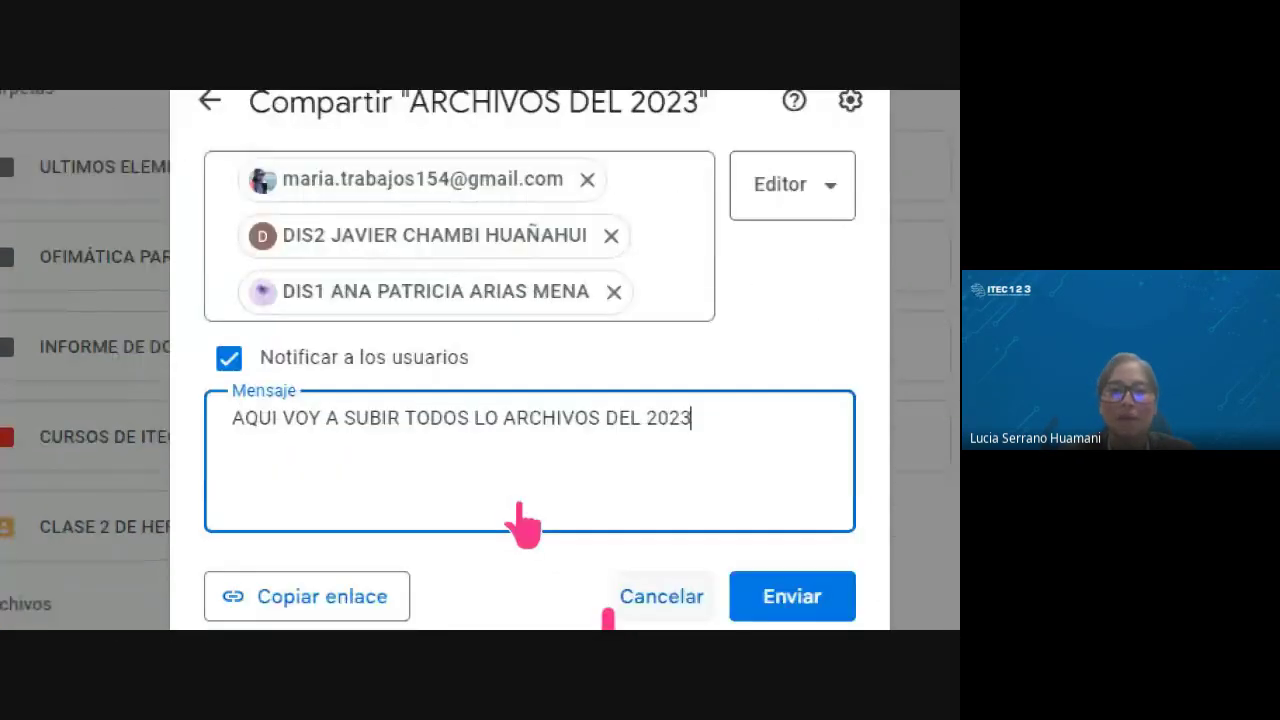
left_click(662, 600)
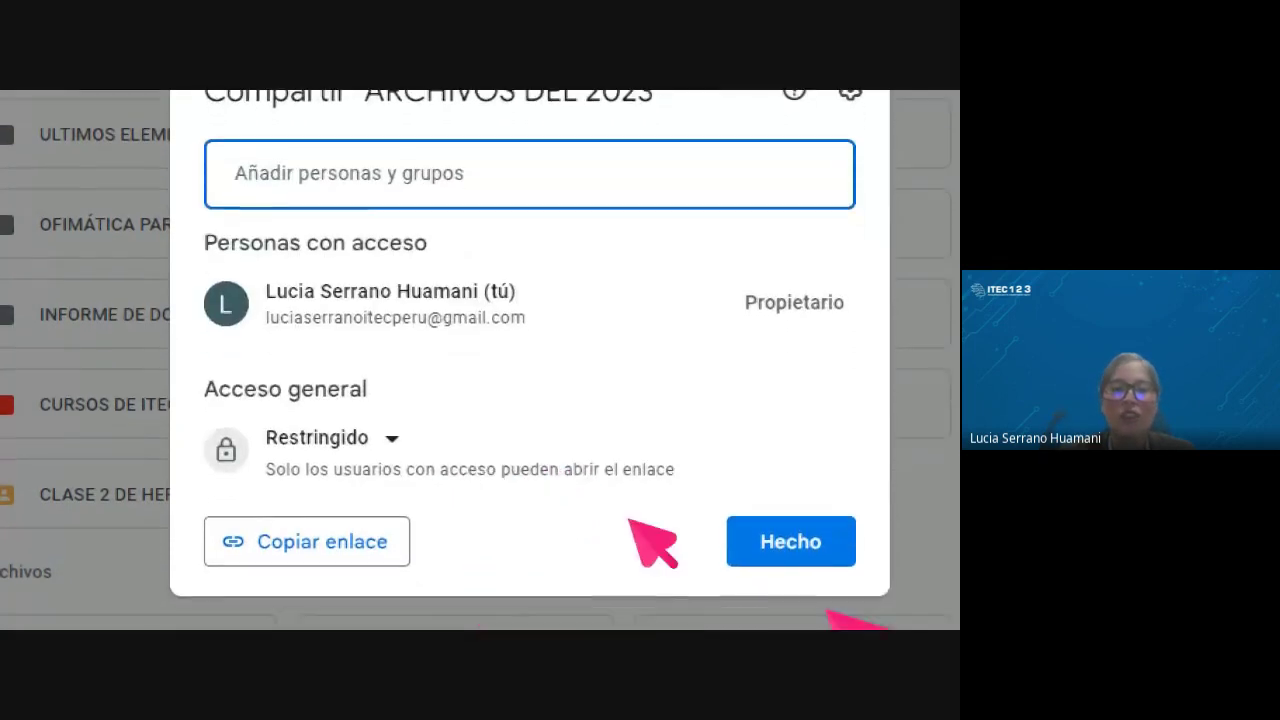
left_click(740, 537)
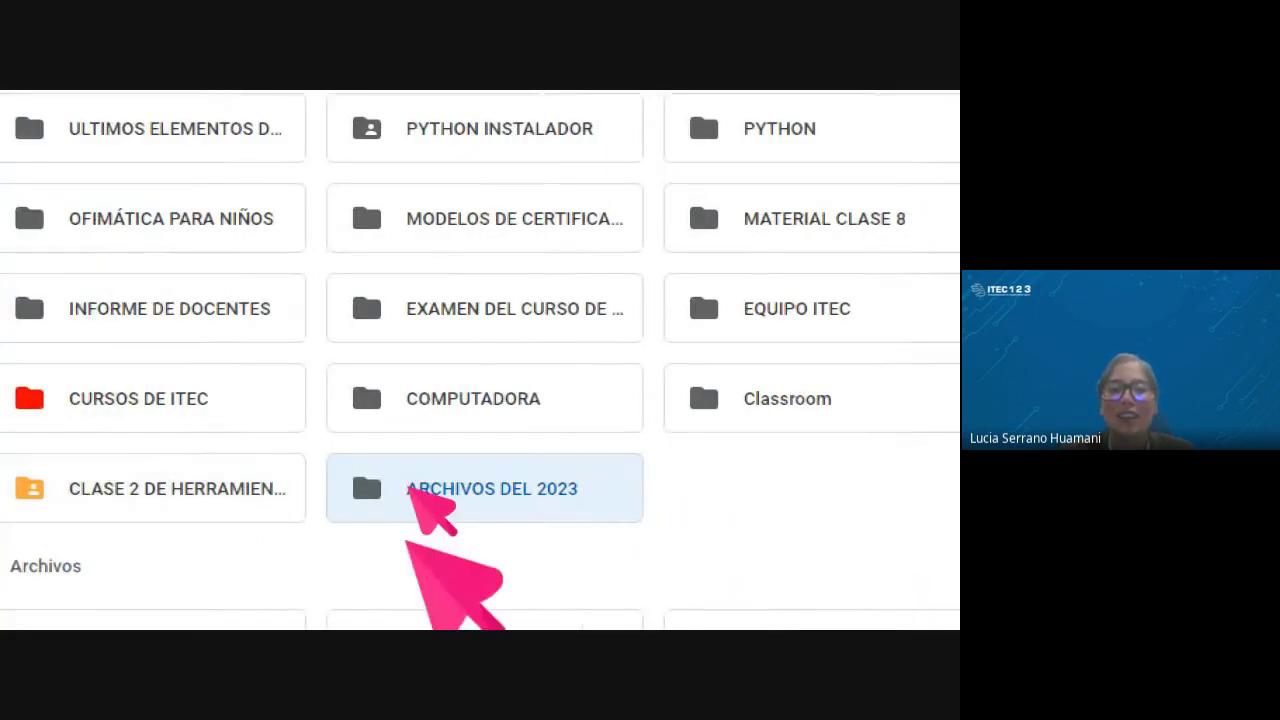
double_click(455, 488)
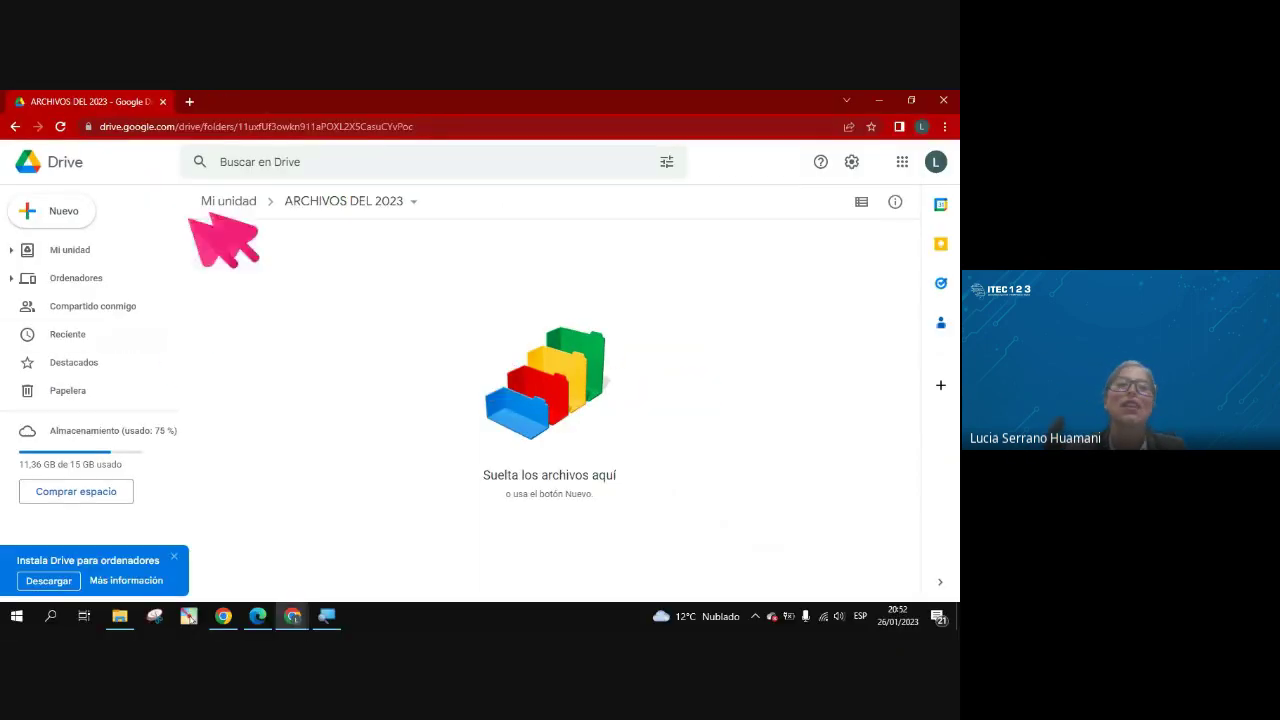
left_click(14, 127)
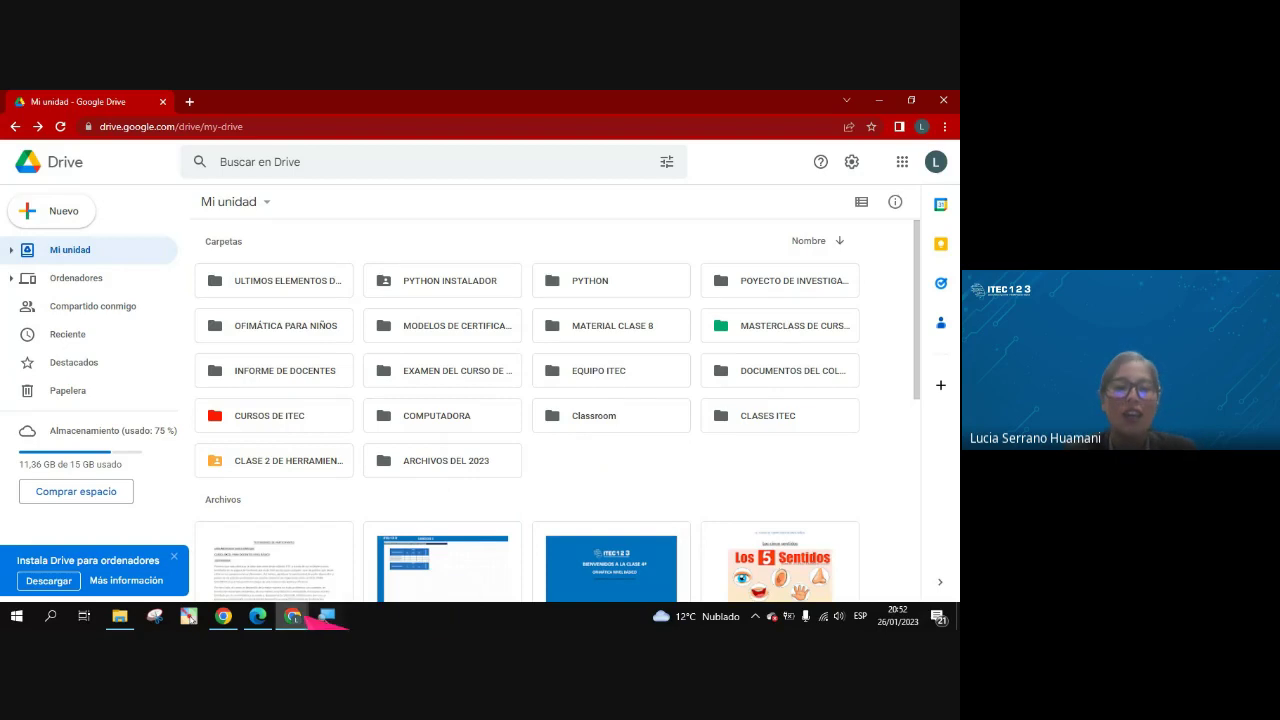
Bring the Meet call forward, scroll through its chat, then minimize the window
mouse_move(292, 614)
left_click(256, 580)
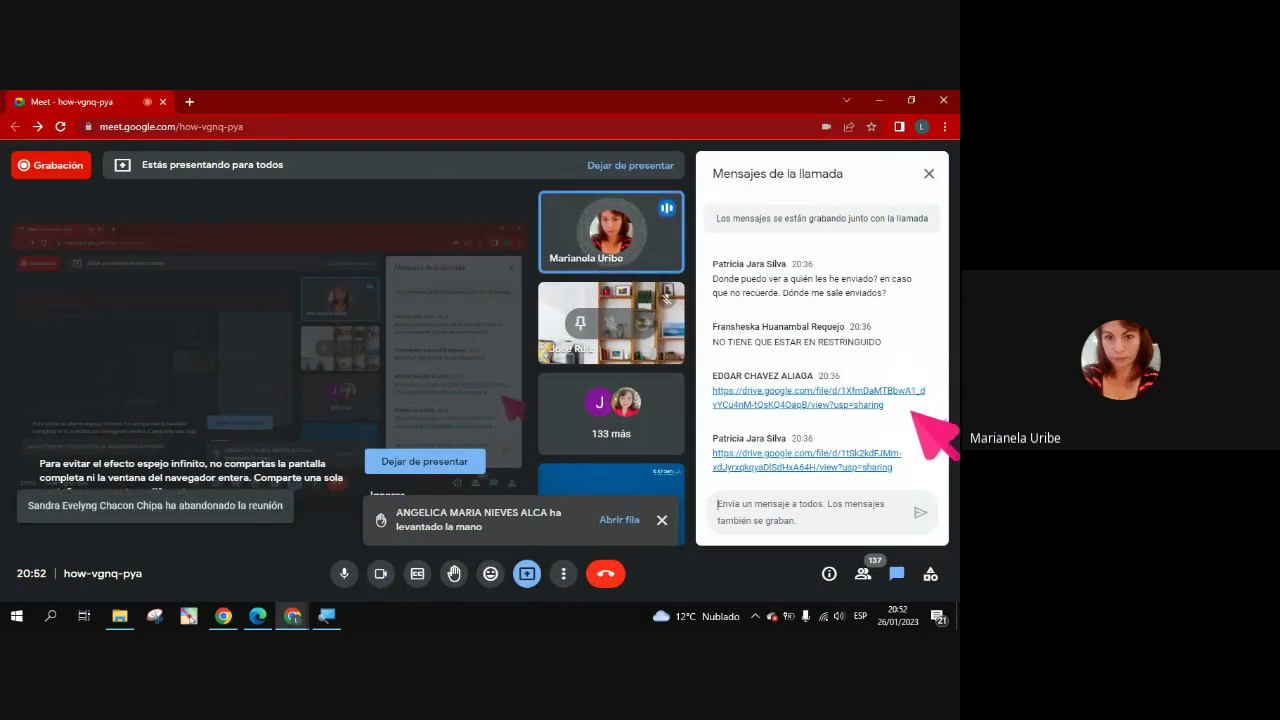
scroll(913, 411, "up", 2)
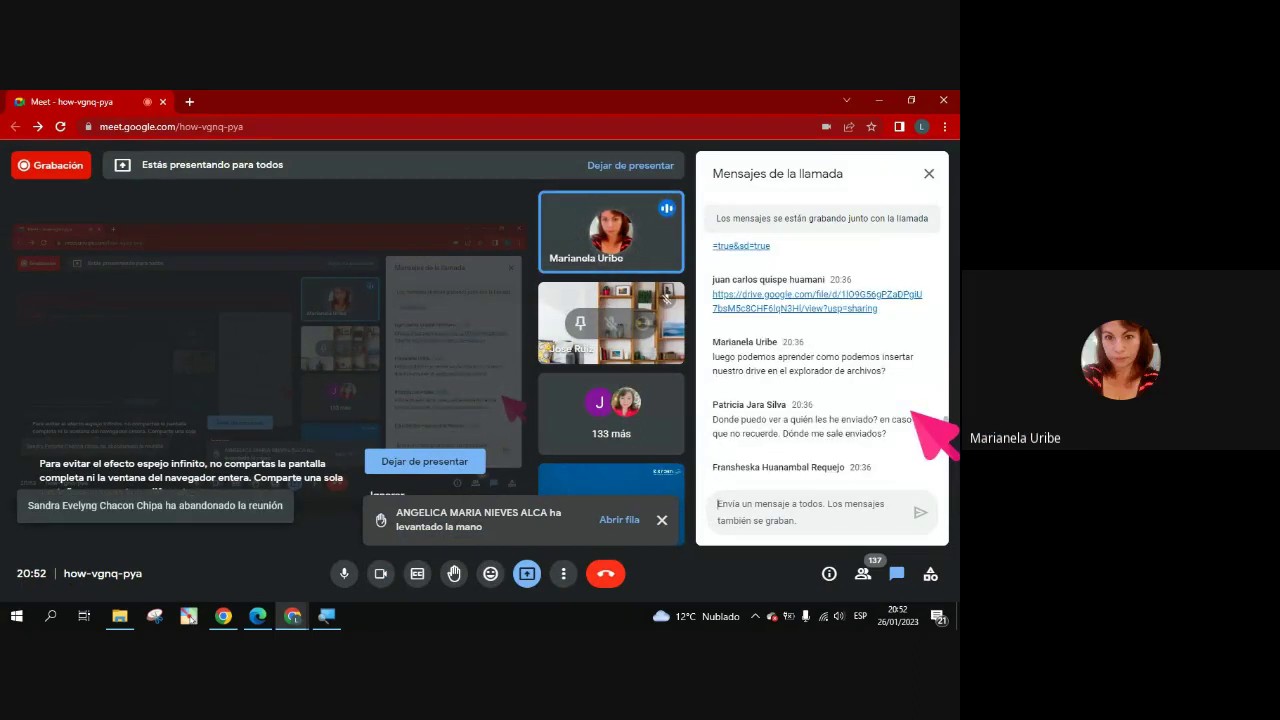
scroll(917, 412, "down", 1)
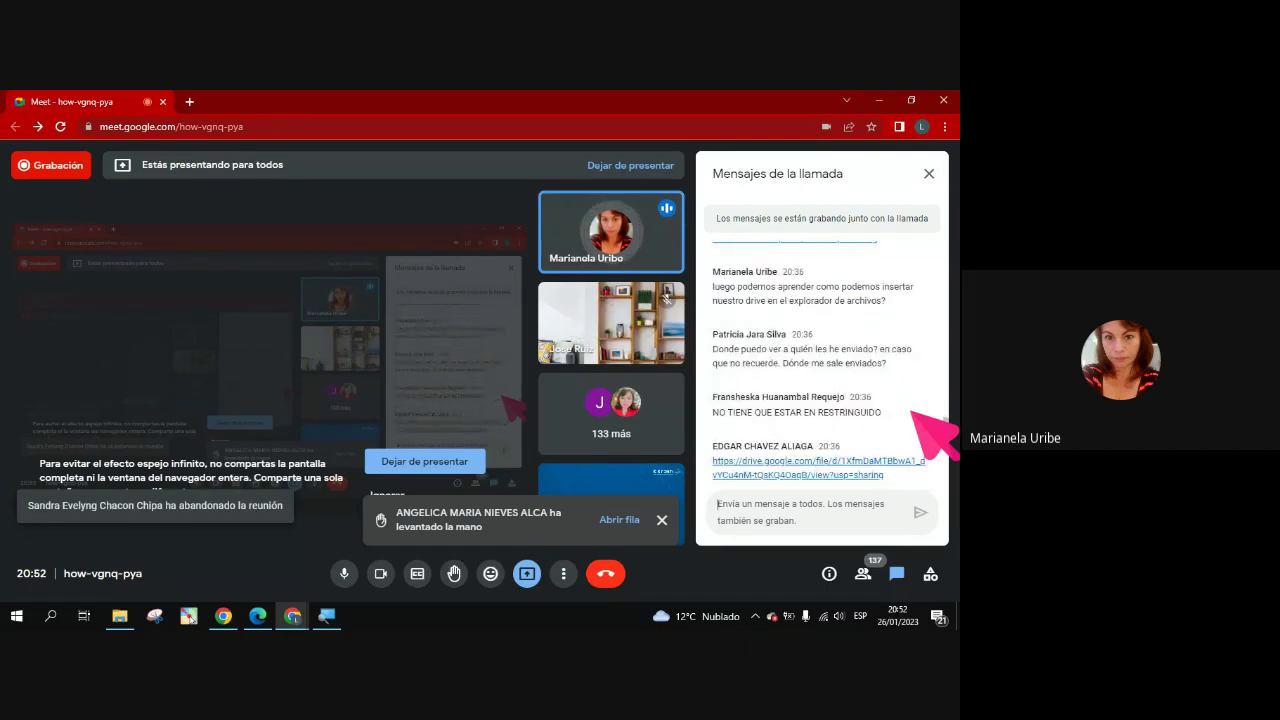
scroll(912, 411, "down", 2)
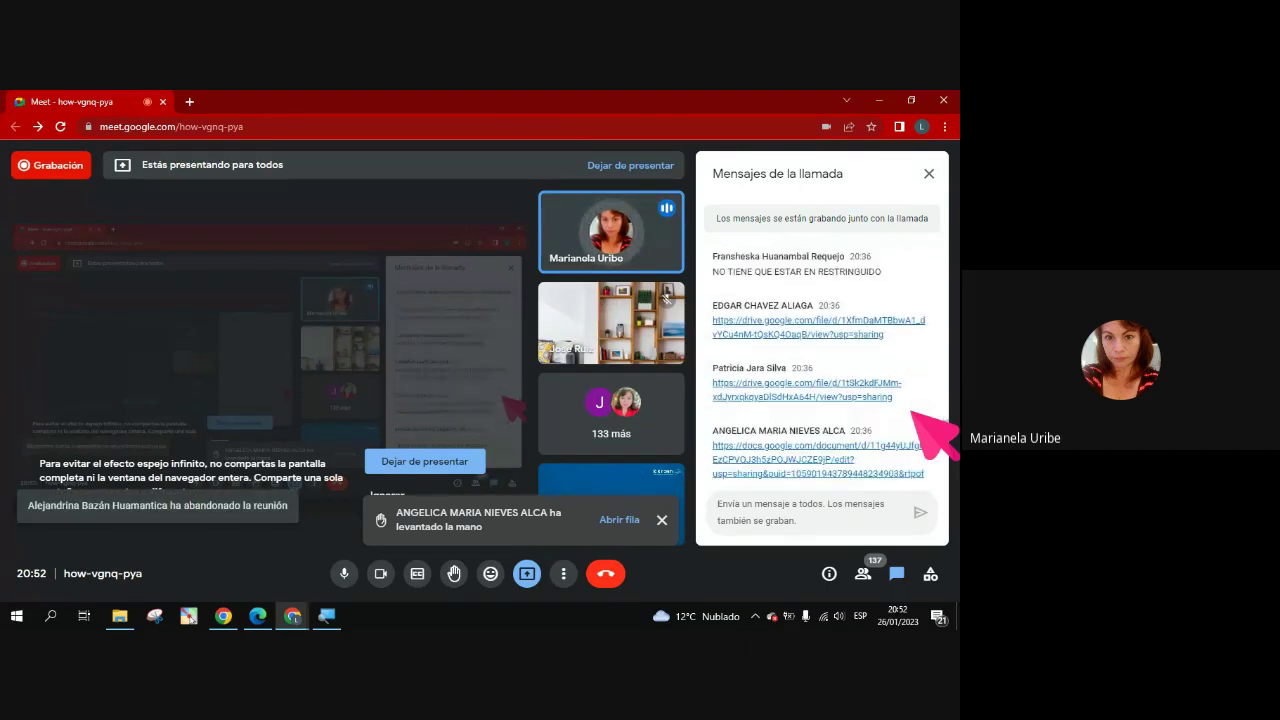
scroll(912, 411, "down", 3)
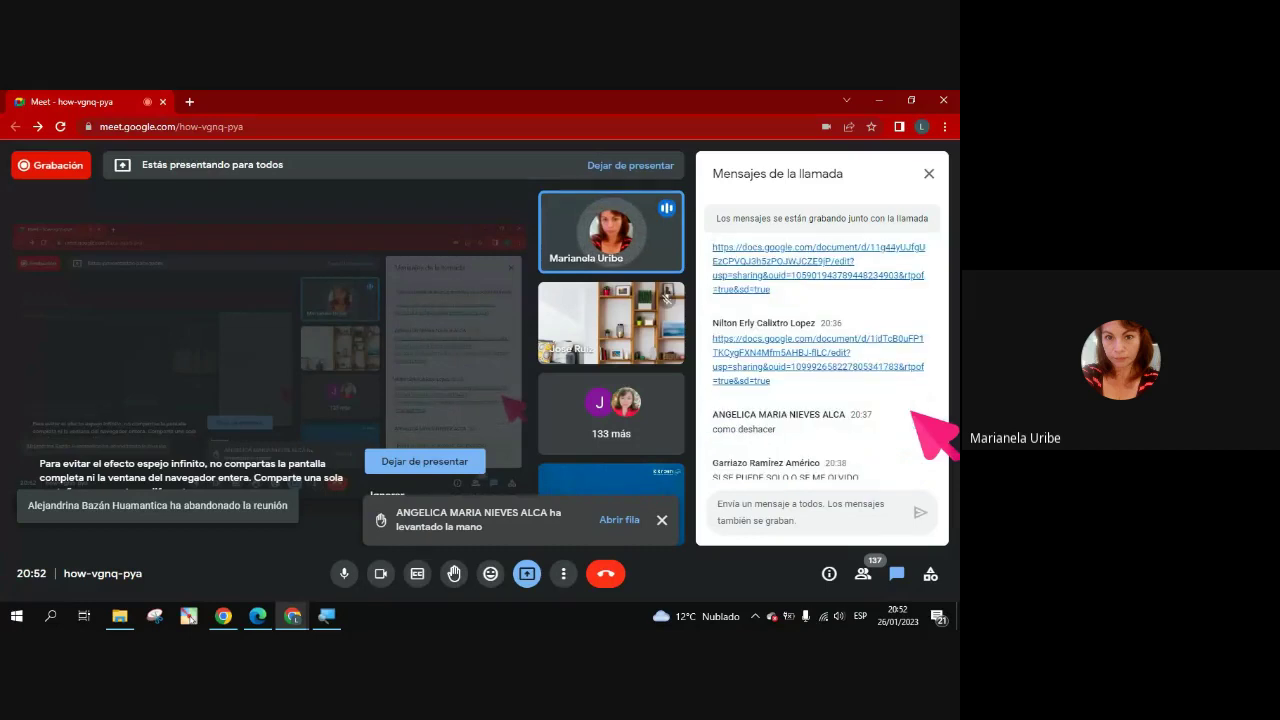
scroll(912, 411, "down", 2)
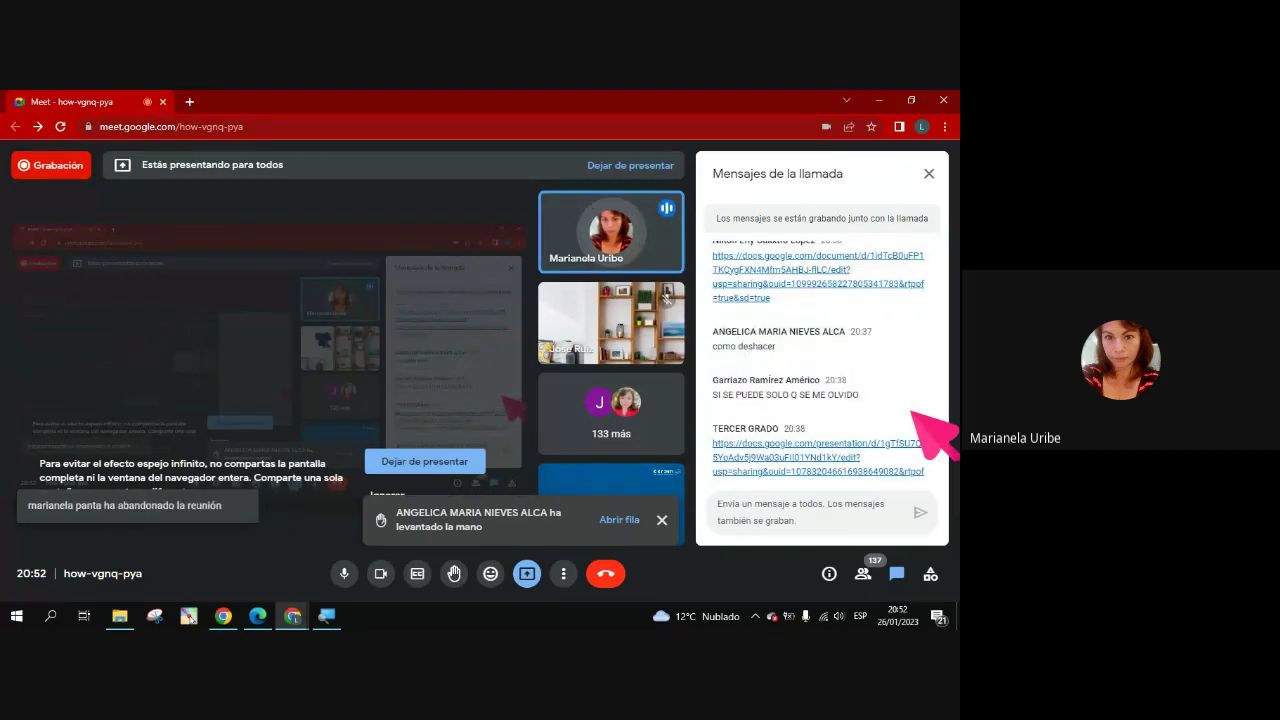
scroll(912, 411, "down", 5)
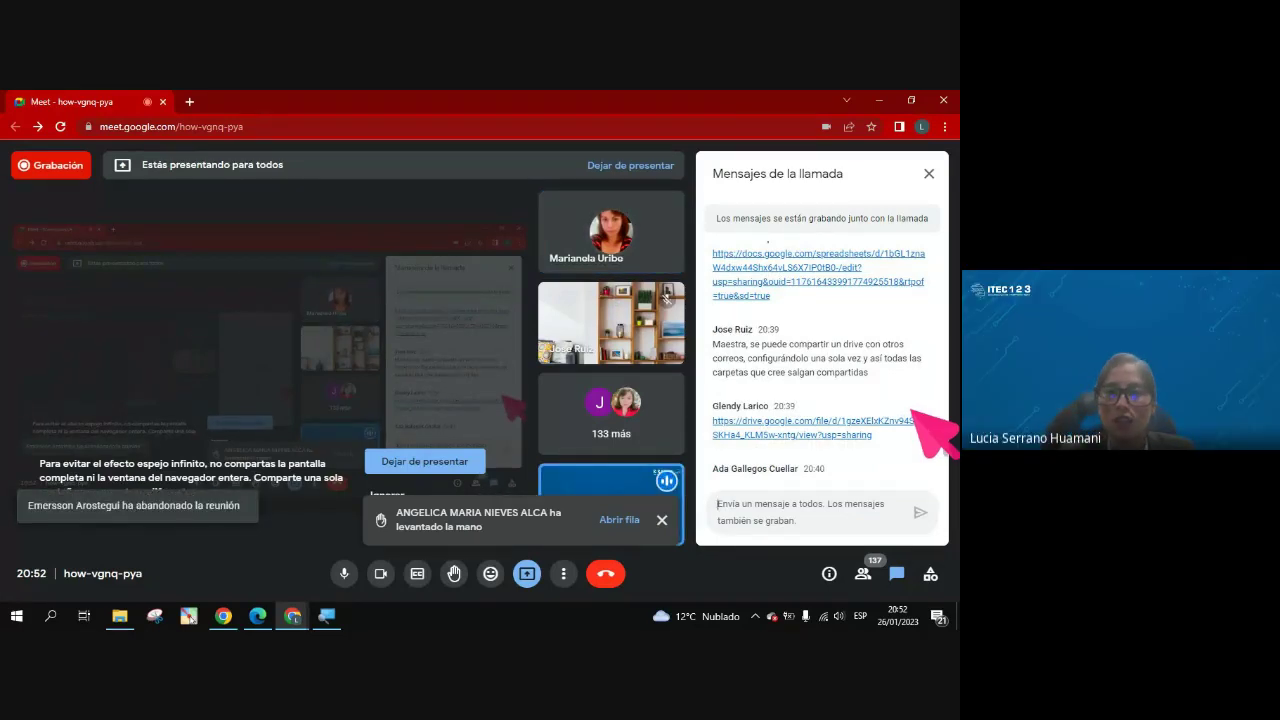
left_click(880, 101)
Refresh the desktop, then switch File Explorer from MANUALES to the Escritorio folder
left_click(880, 101)
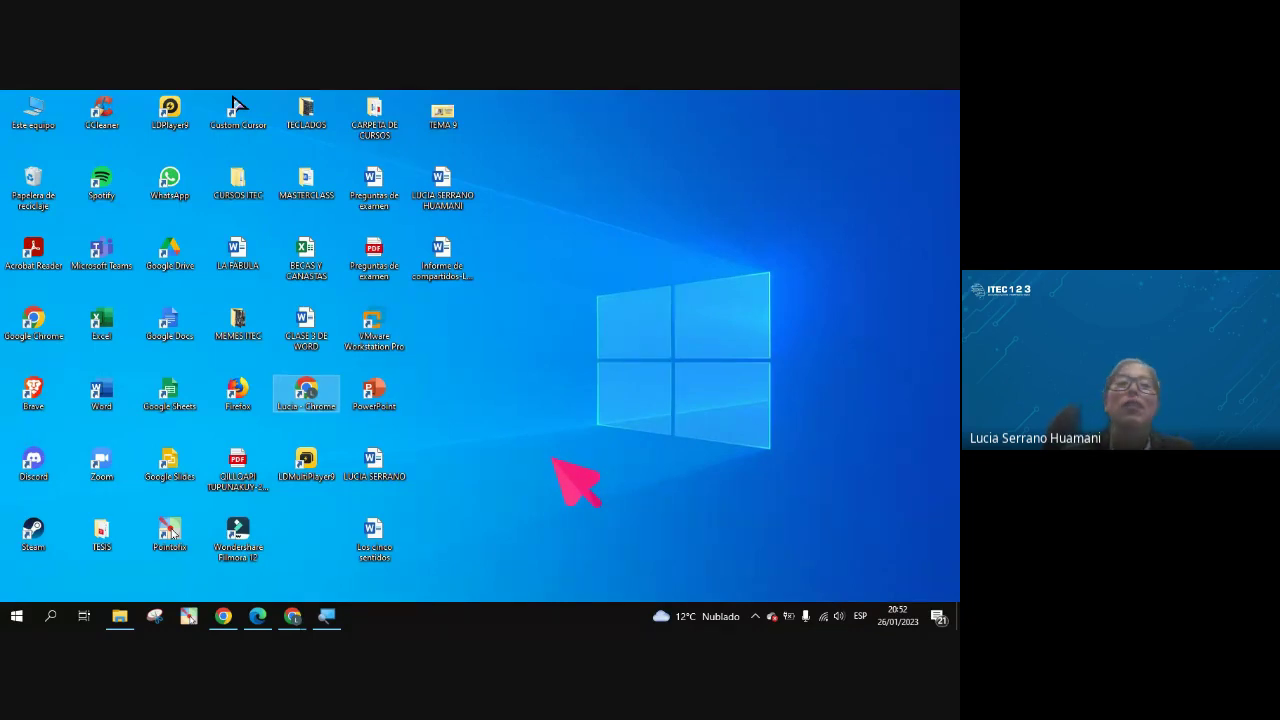
left_click(121, 616)
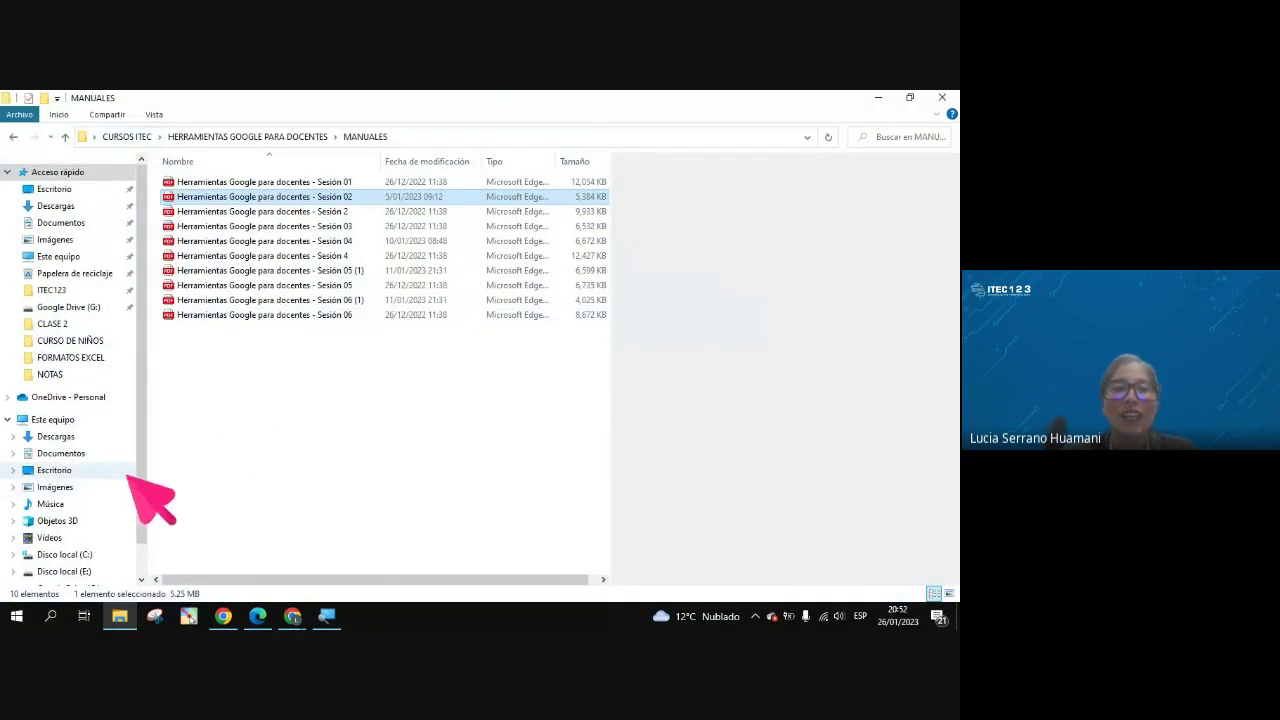
key("super+d")
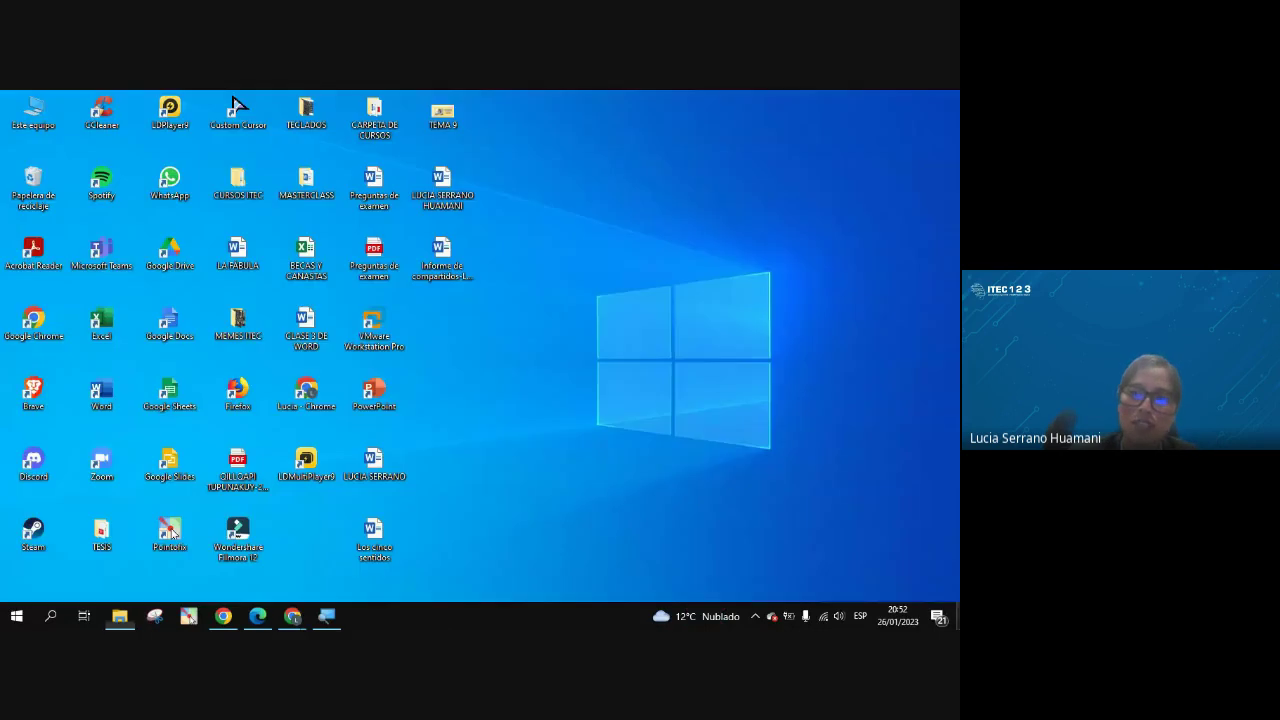
right_click(458, 320)
left_click(458, 314)
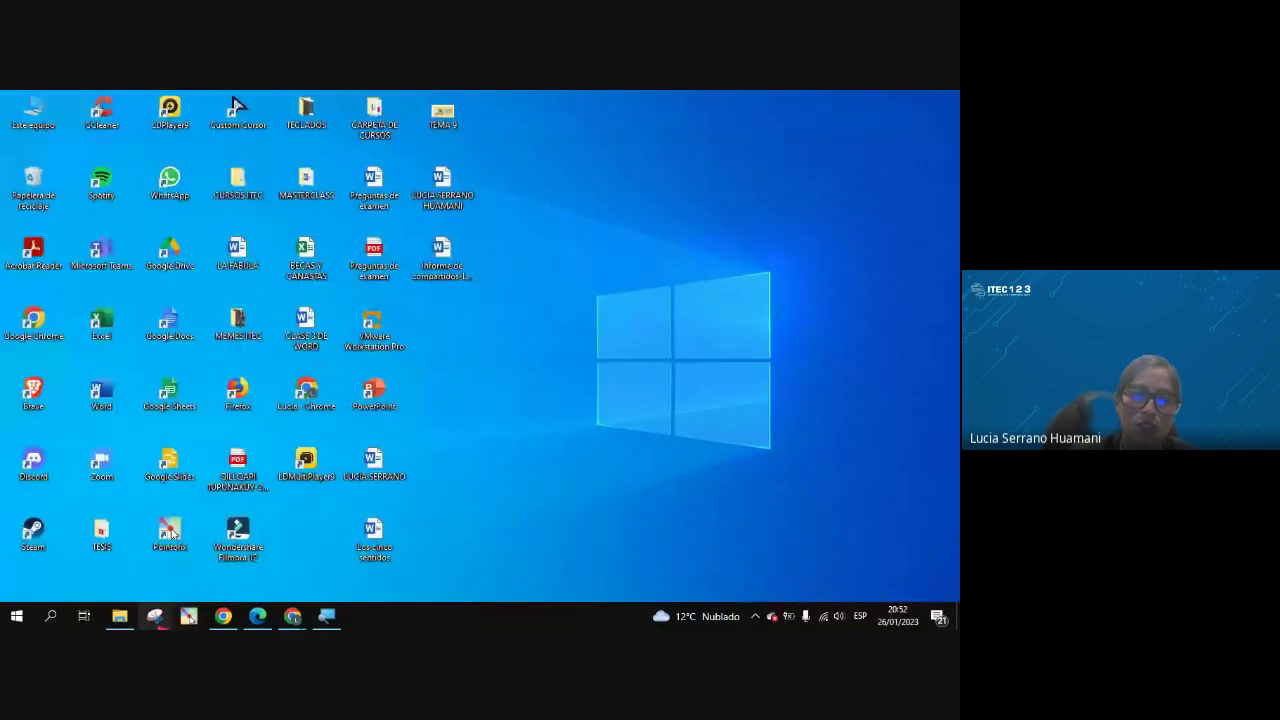
left_click(120, 616)
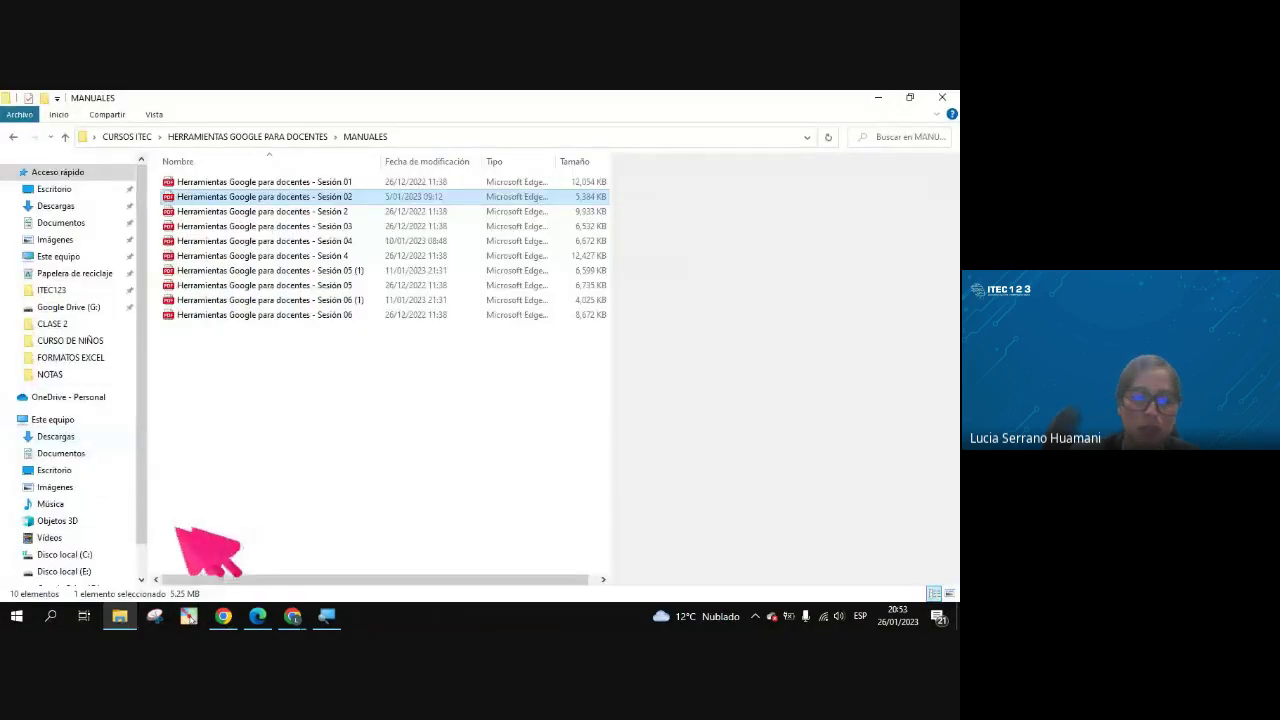
left_click(62, 190)
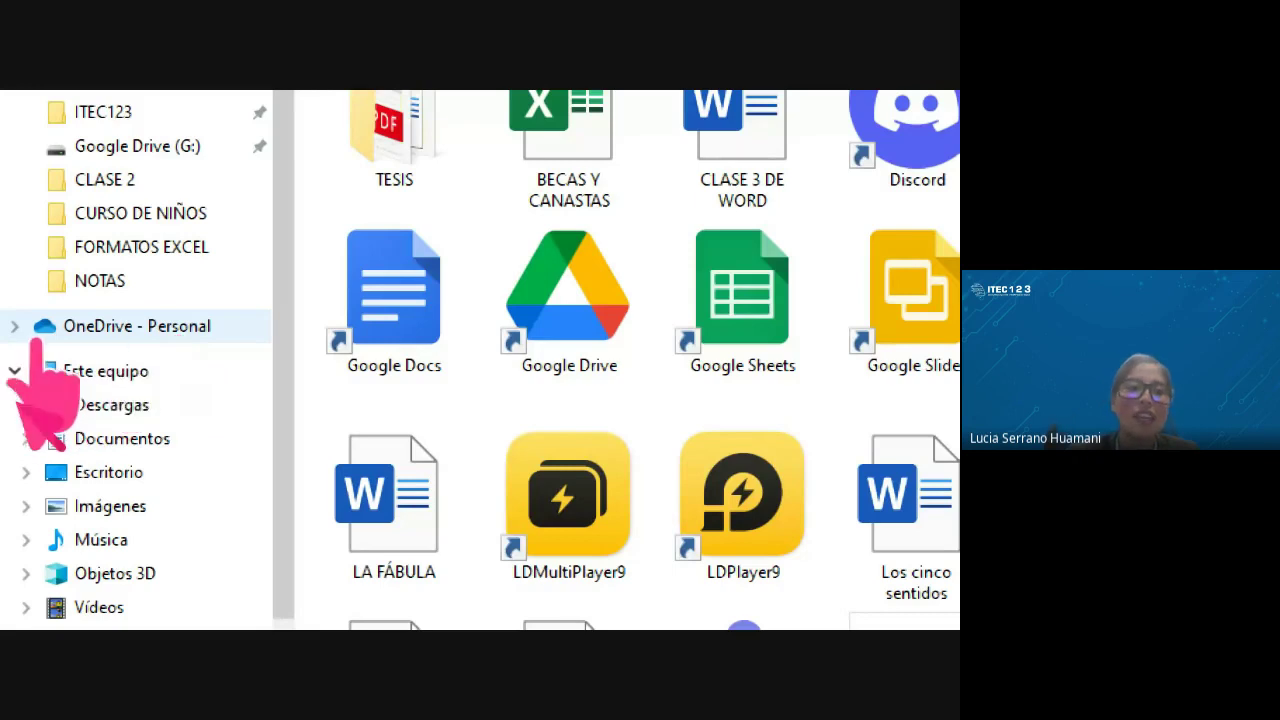
View the OneDrive - Personal folder, then minimize File Explorer to show the desktop
left_click(137, 326)
scroll(173, 258, "up", 3)
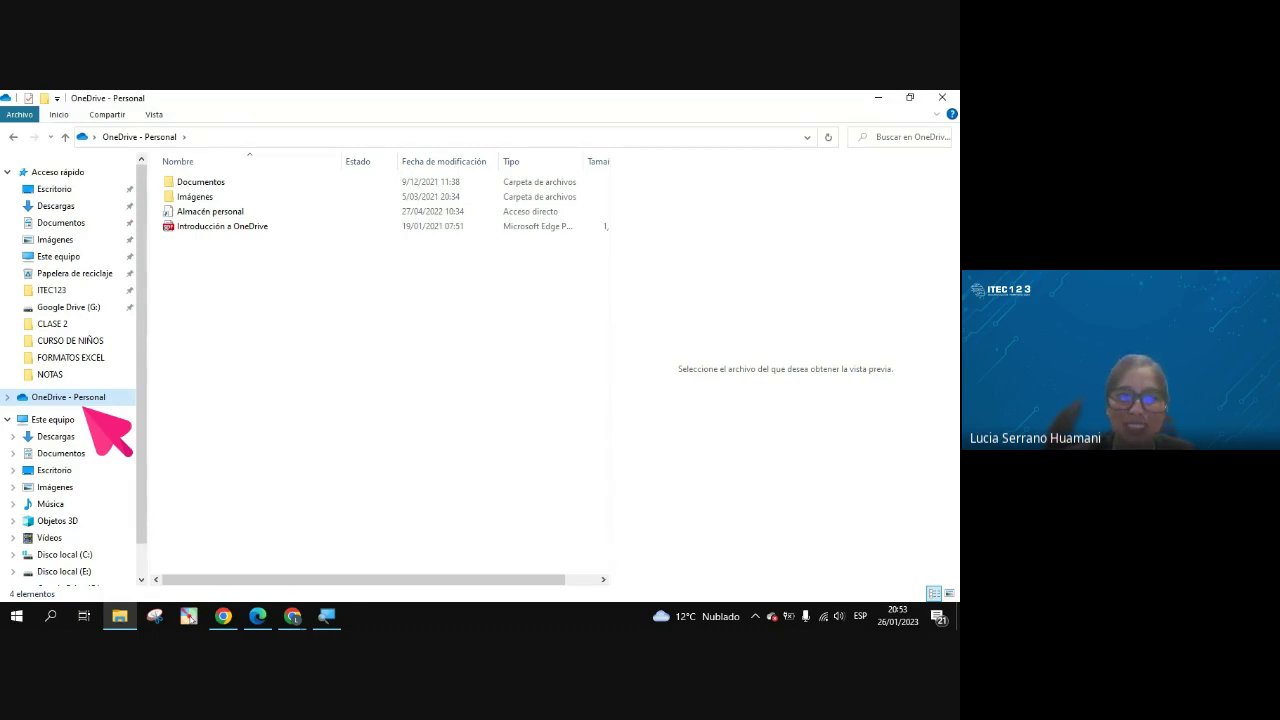
left_click(878, 97)
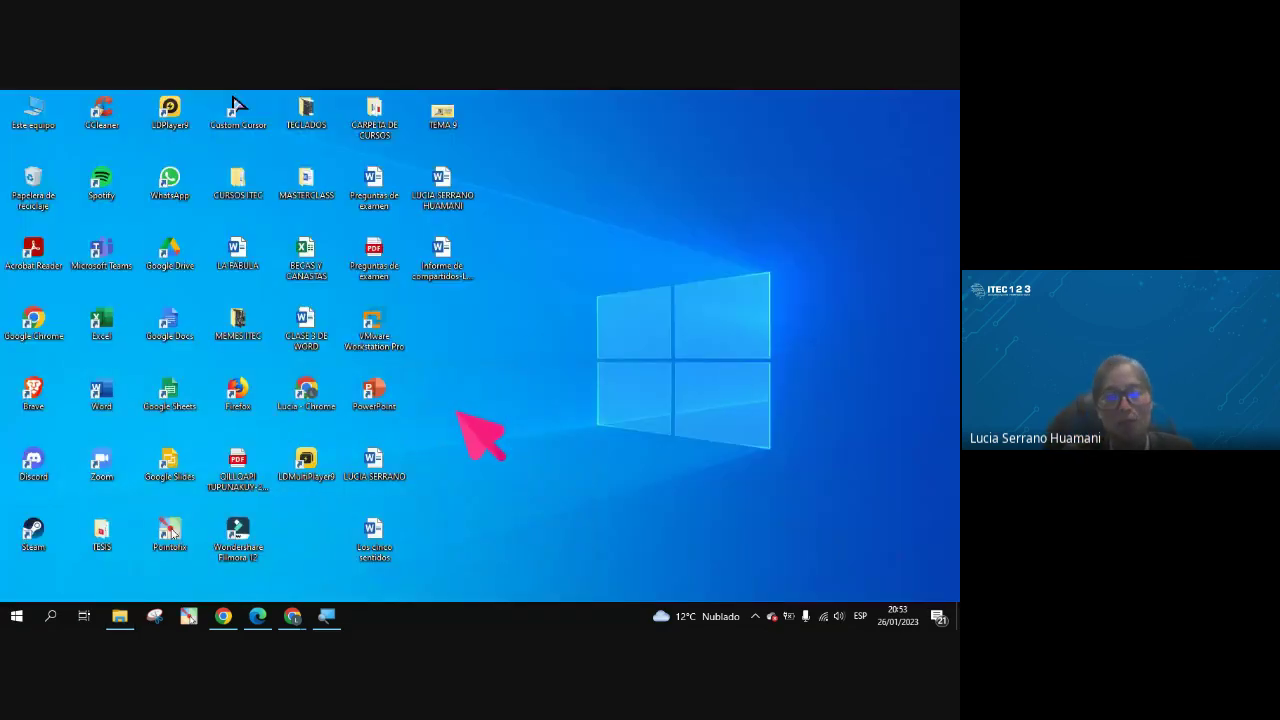
With Magnifier on, move the Google Drive shortcut right of the icon grid near the Windows logo
key("super+plus")
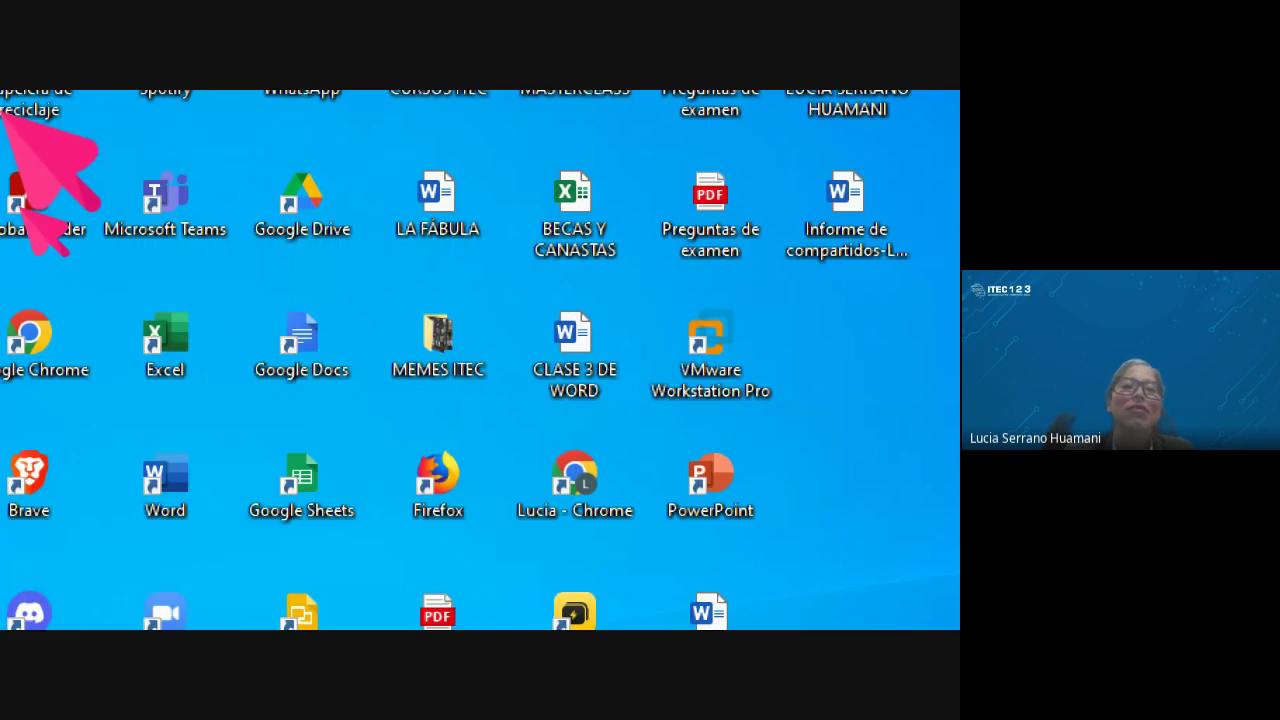
left_click_drag(372, 390, 778, 598)
left_click_drag(388, 408, 383, 530)
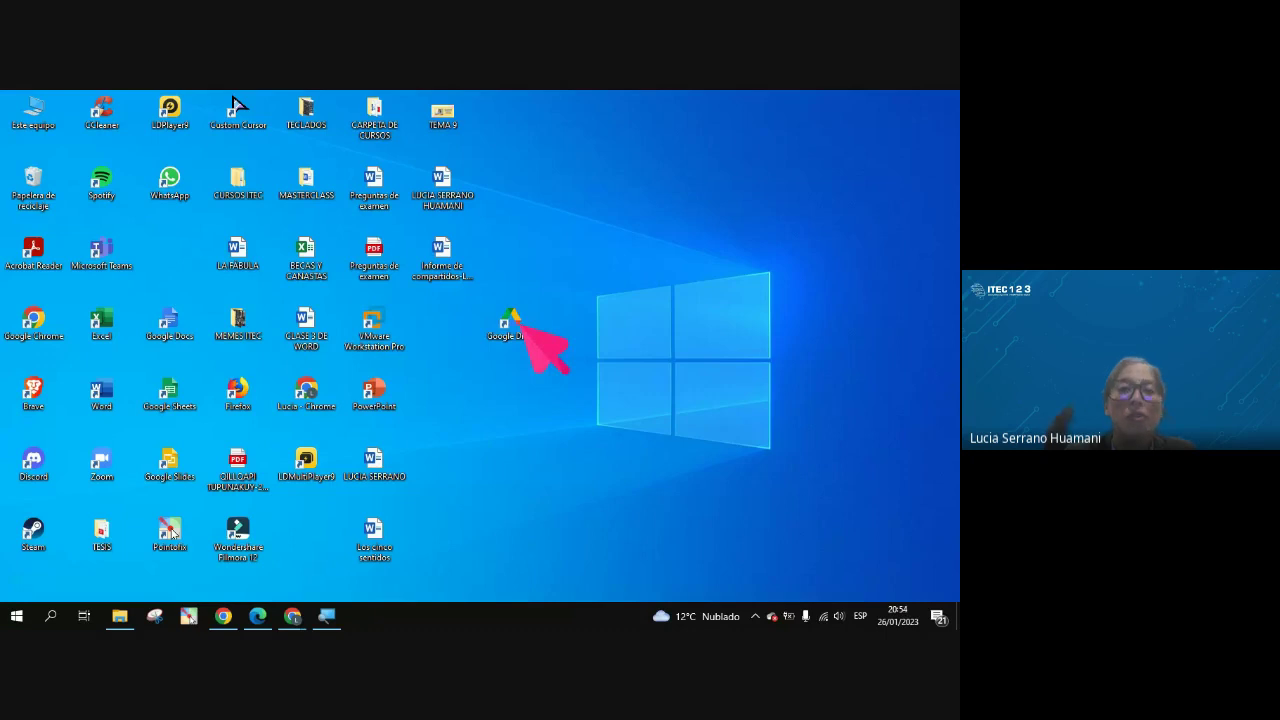
double_click(508, 322)
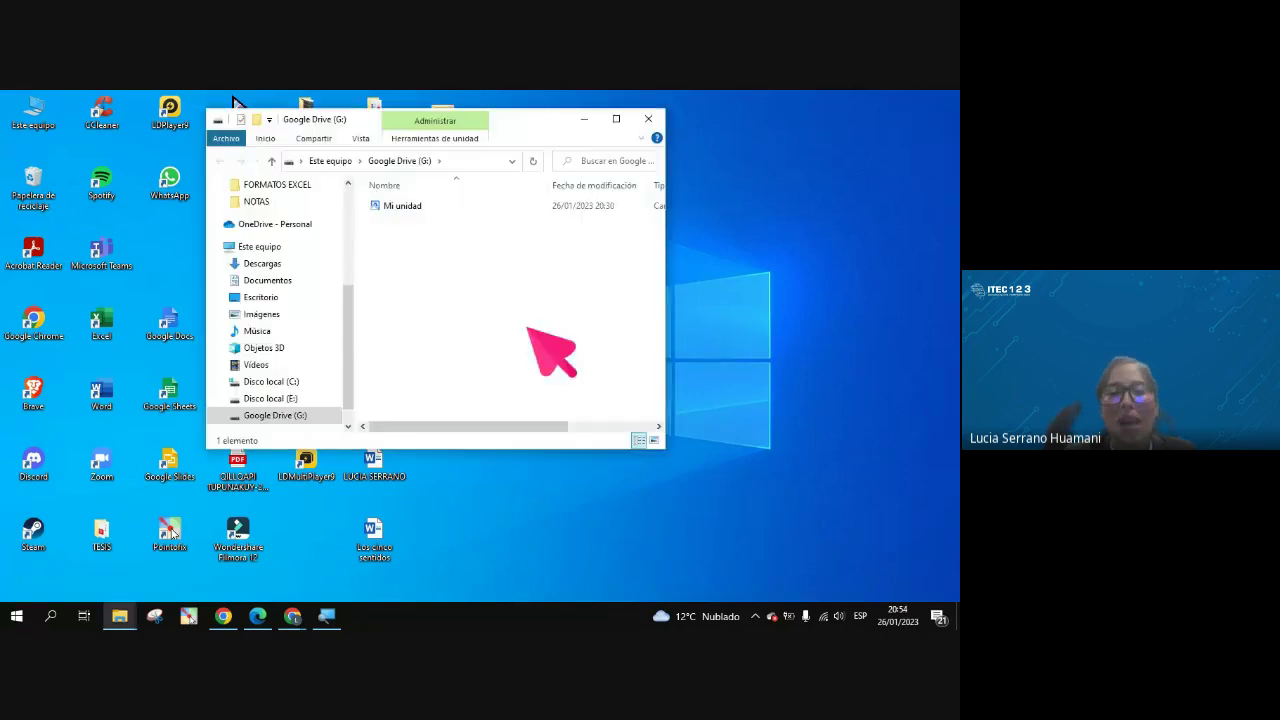
left_click(616, 118)
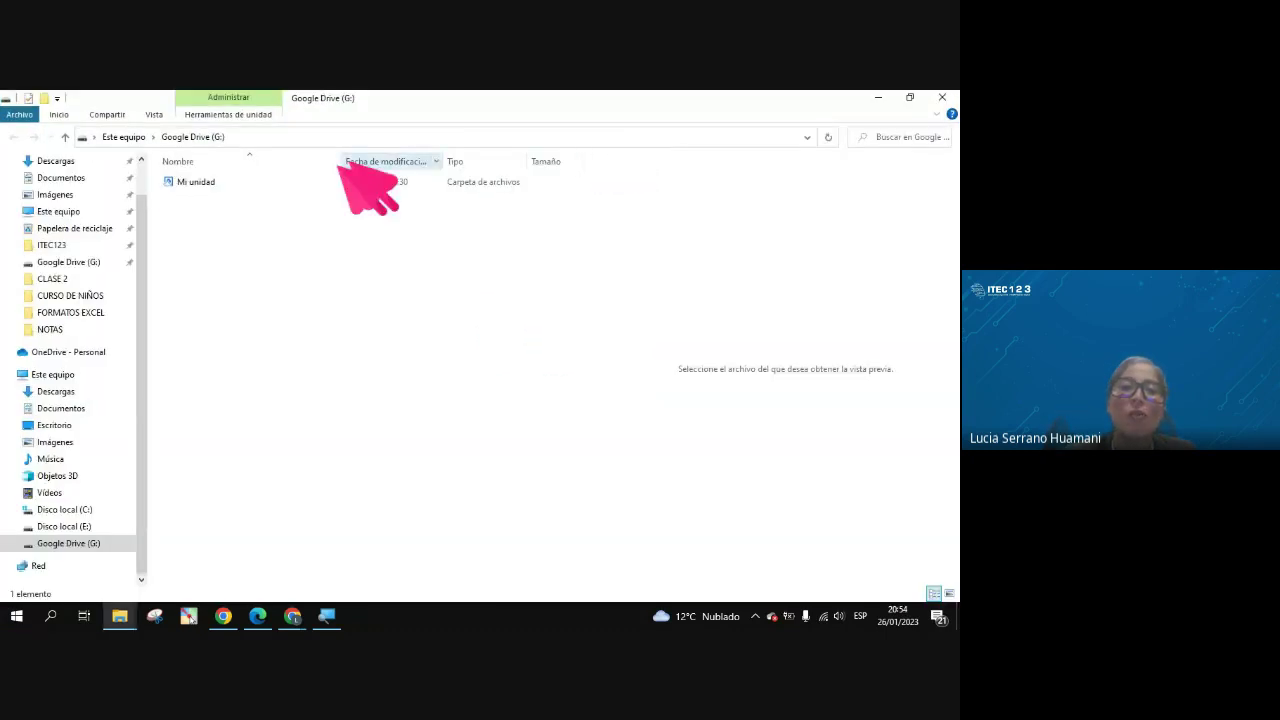
double_click(210, 182)
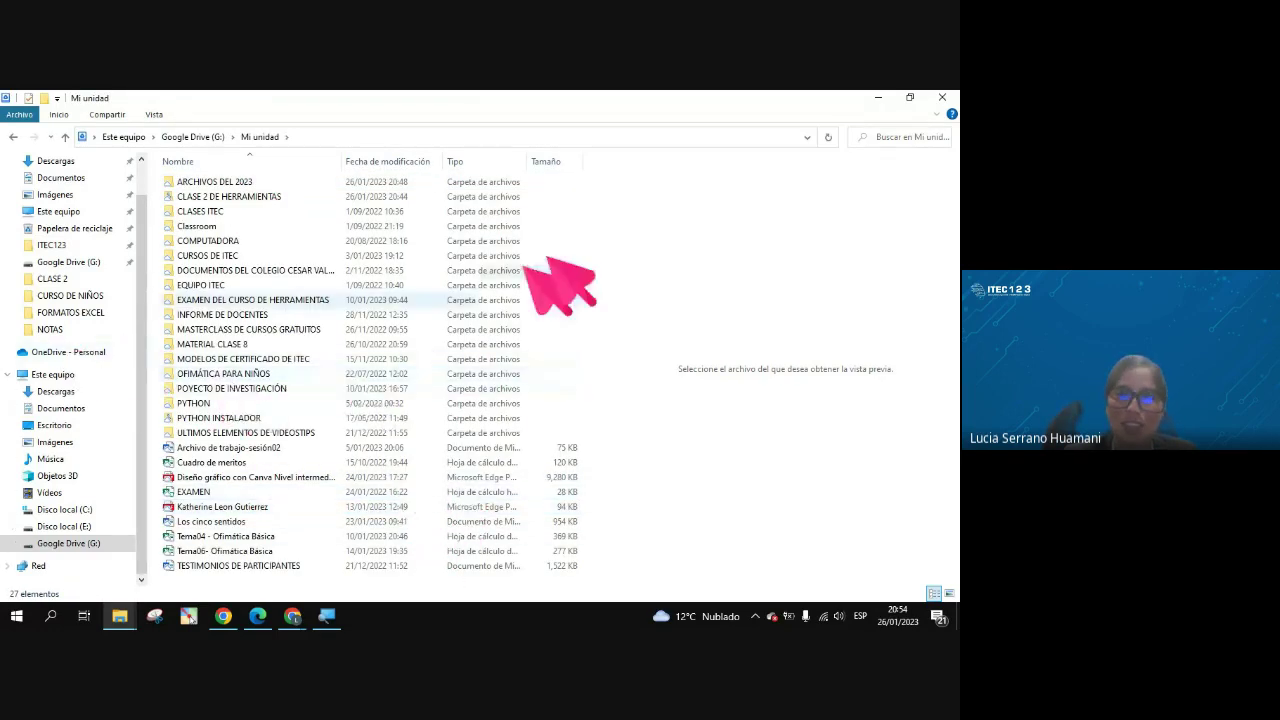
left_click(942, 98)
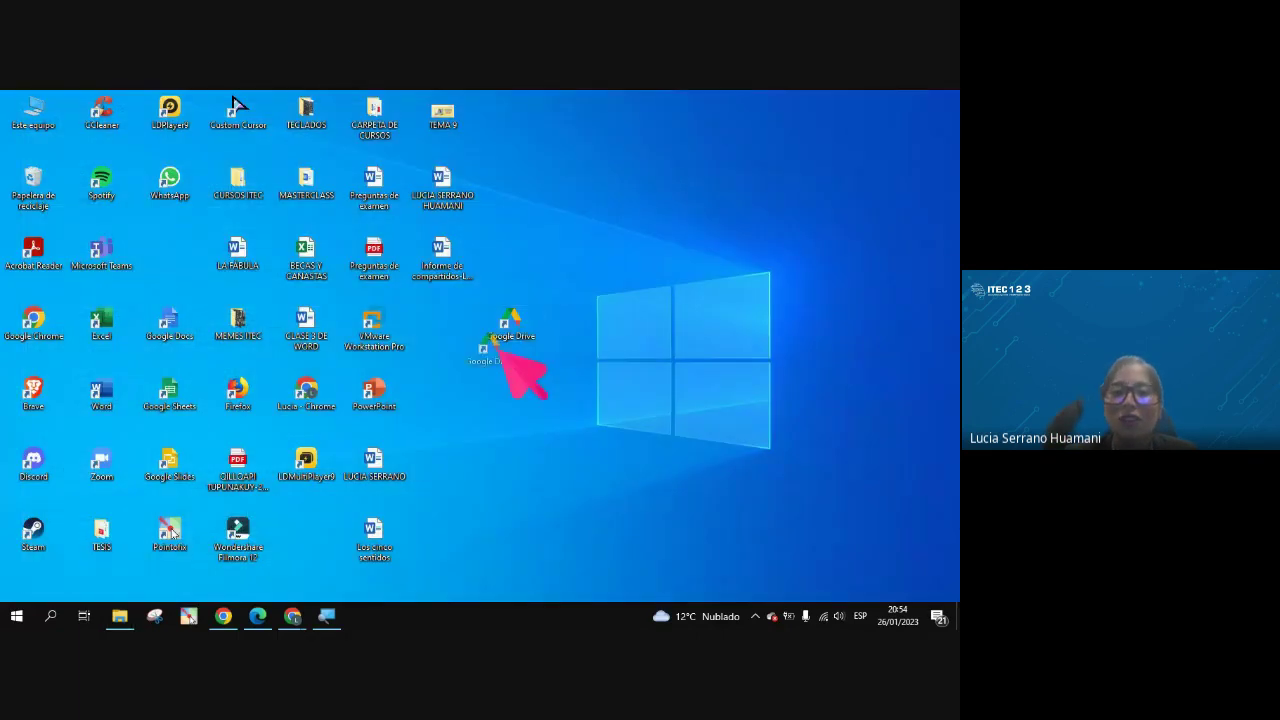
left_click_drag(500, 343, 475, 335)
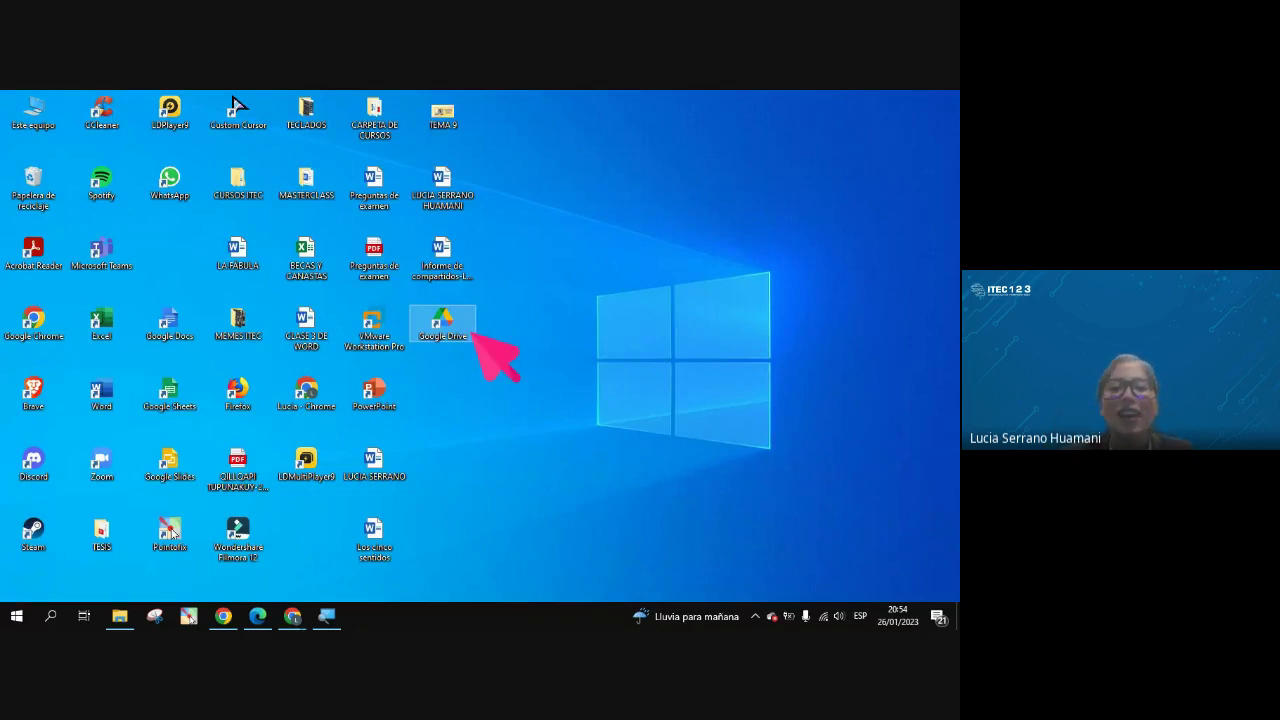
left_click_drag(474, 333, 515, 335)
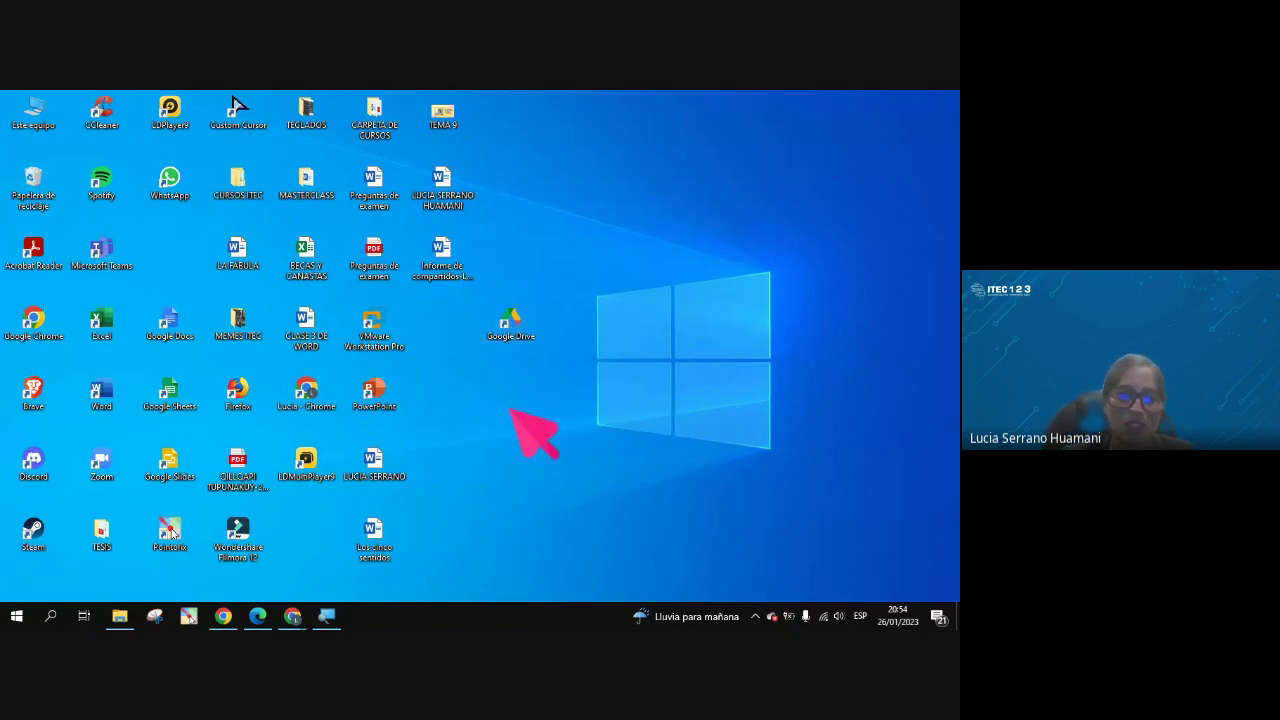
Browse Google Drive (G:) > Mi unidad maximized, then move a Word shortcut to the bottom row
double_click(515, 330)
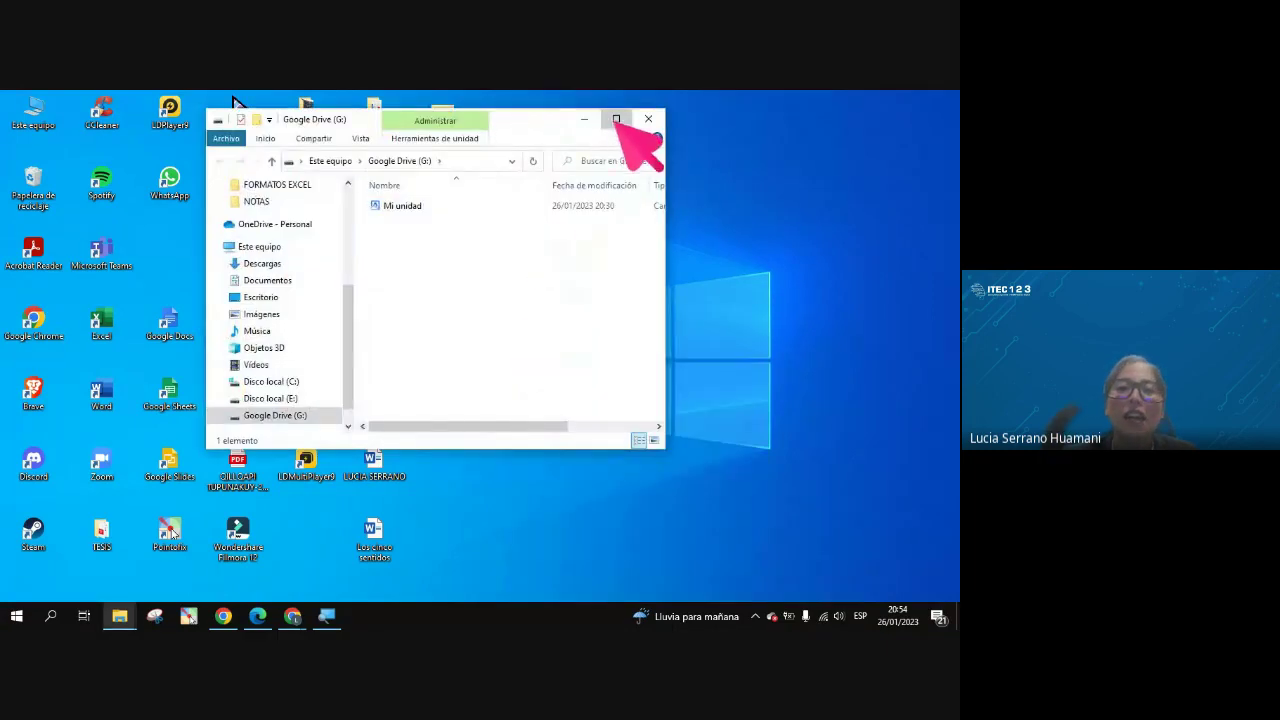
left_click(615, 119)
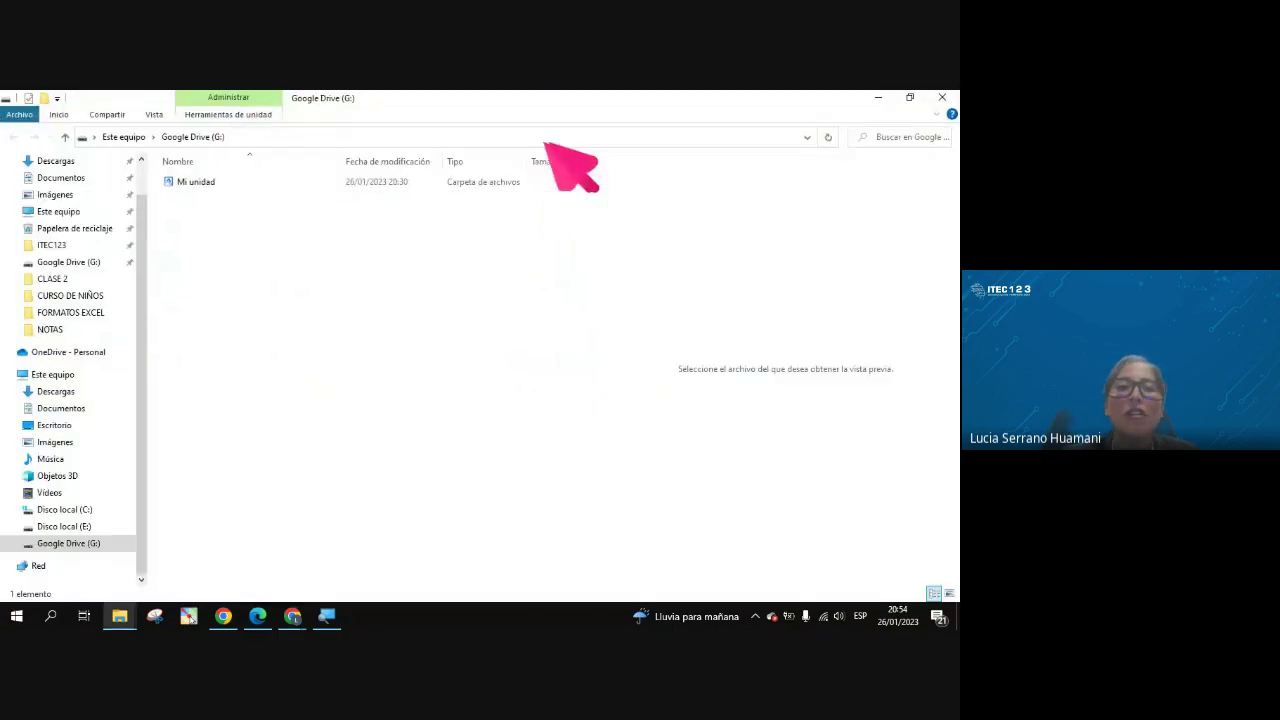
double_click(182, 183)
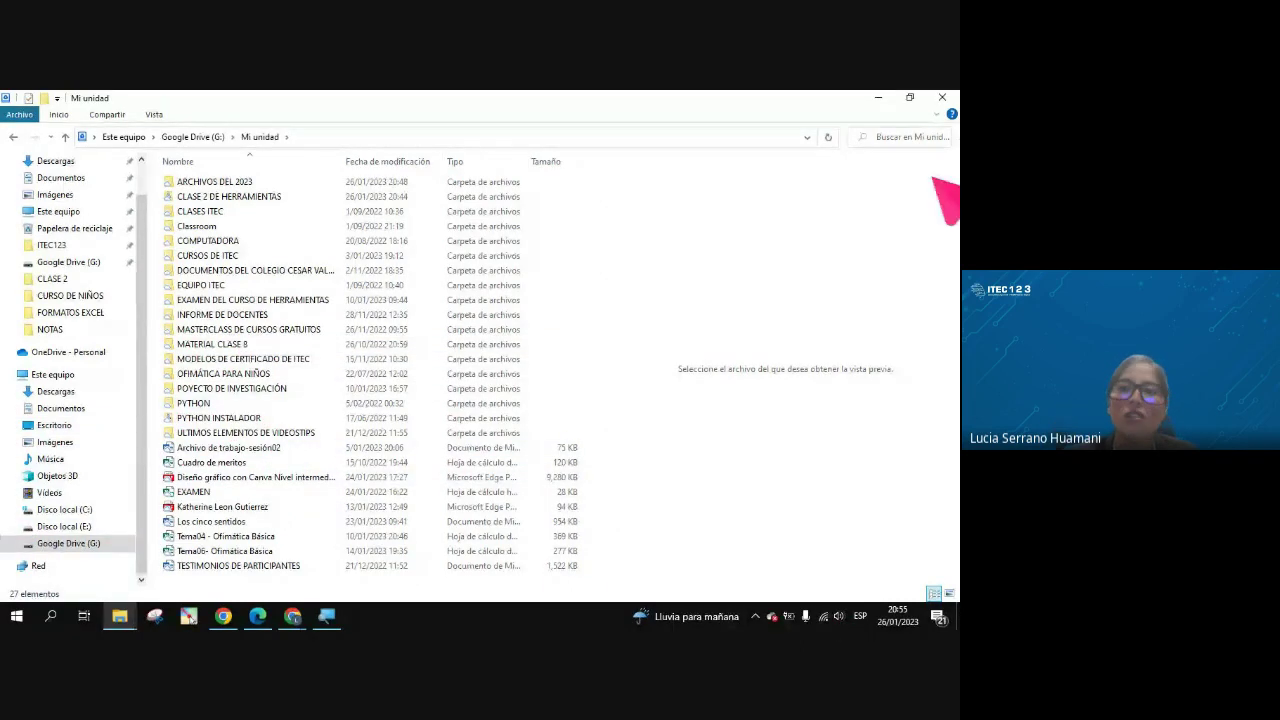
left_click(910, 97)
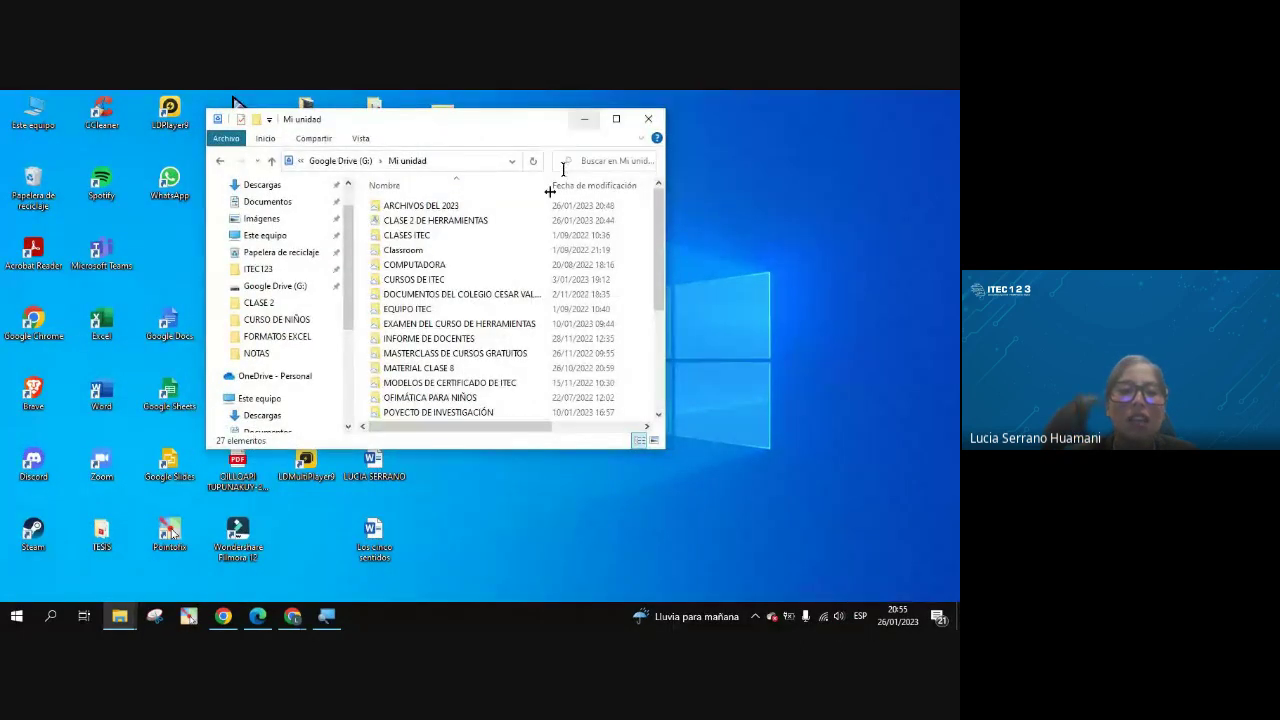
left_click_drag(392, 478, 340, 550)
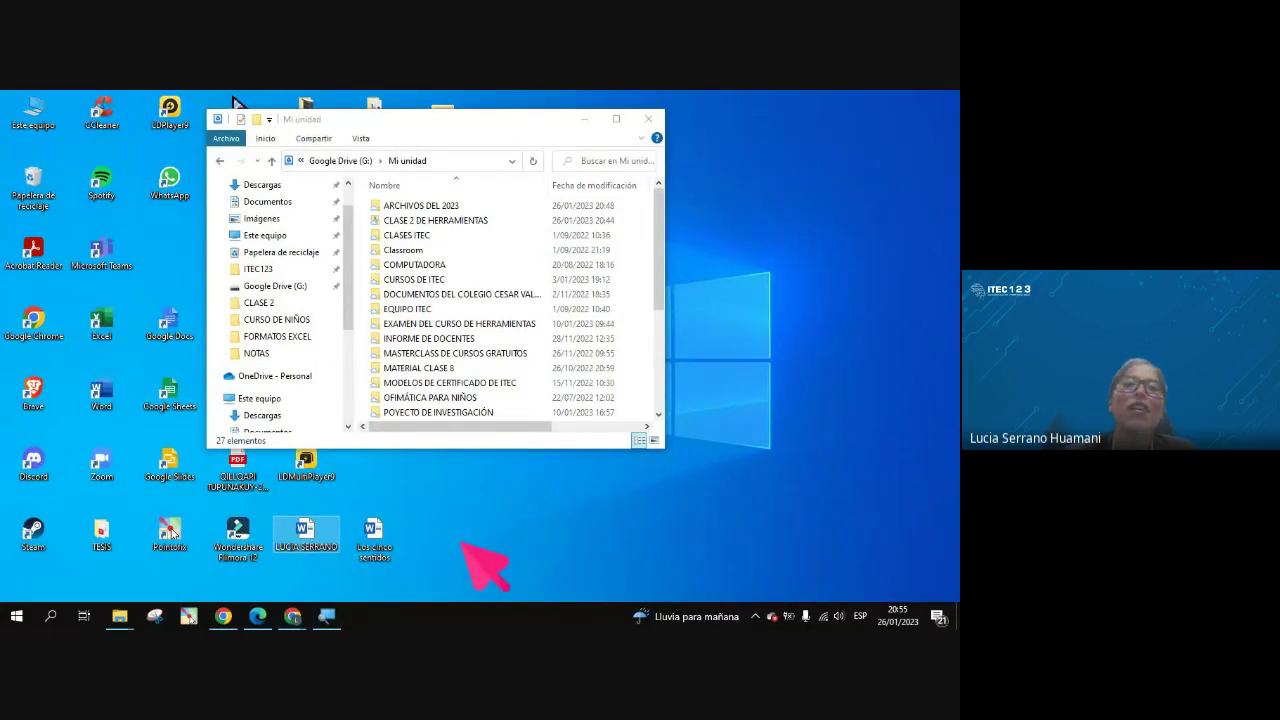
Close Mi unidad and put the Google Drive shortcut back beside Microsoft Teams
left_click(648, 119)
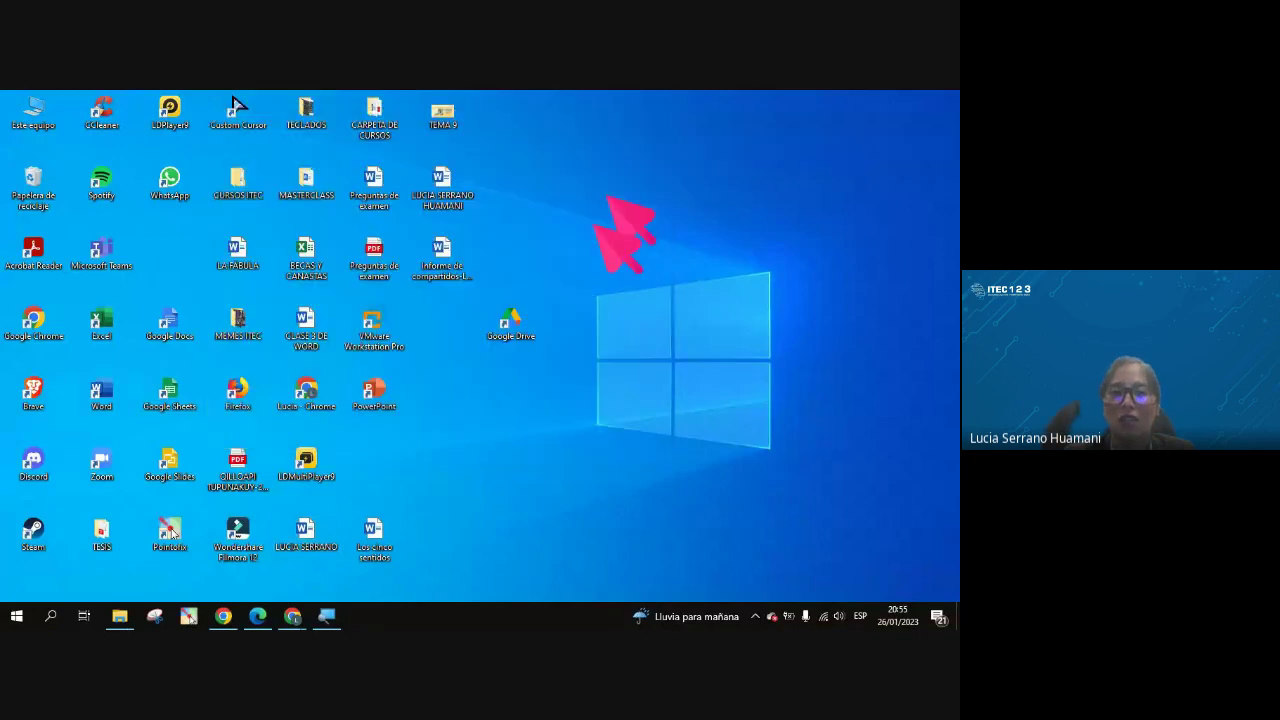
left_click_drag(518, 322, 181, 251)
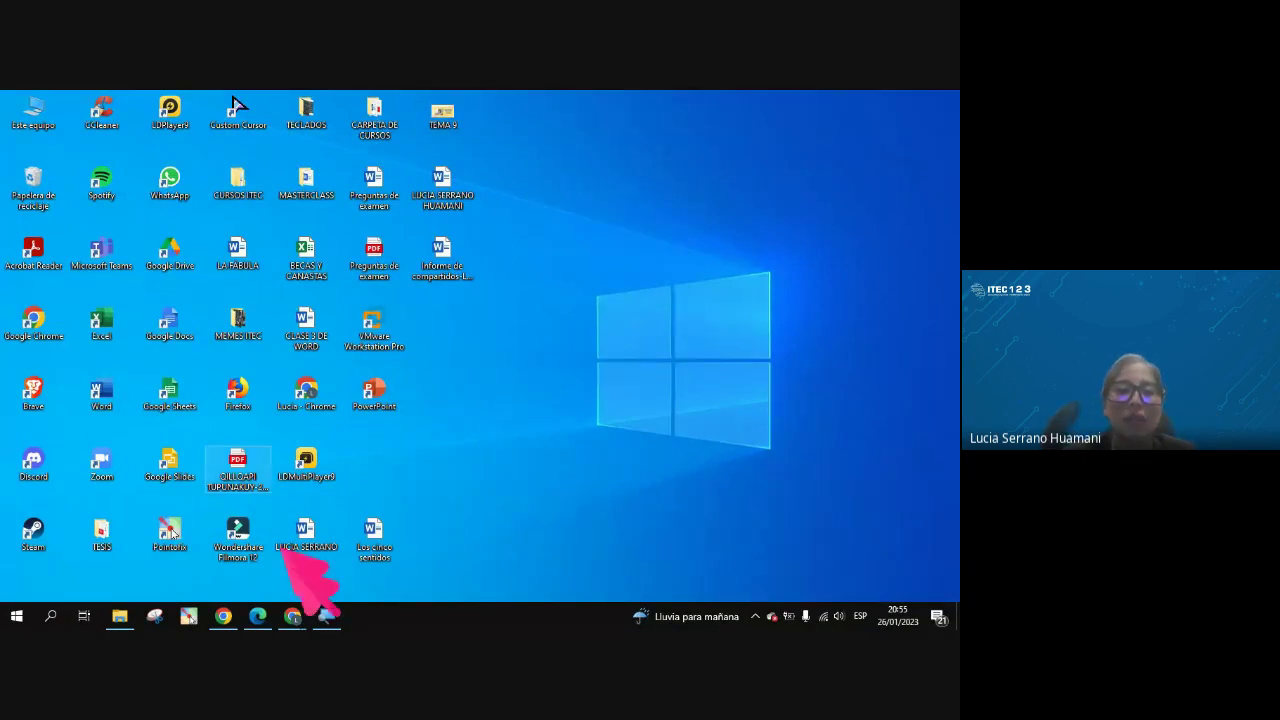
mouse_move(293, 616)
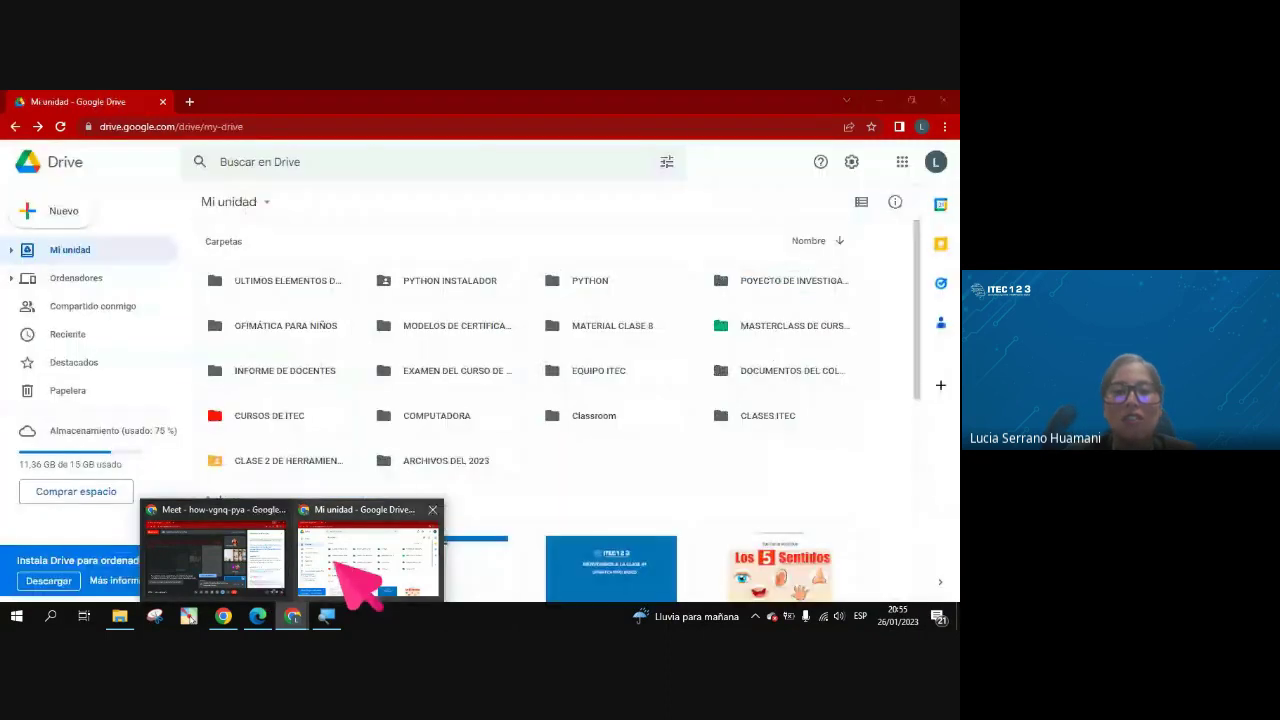
Return to Drive in Chrome and show the settings menu with Instala Drive para ordenadores
left_click(345, 565)
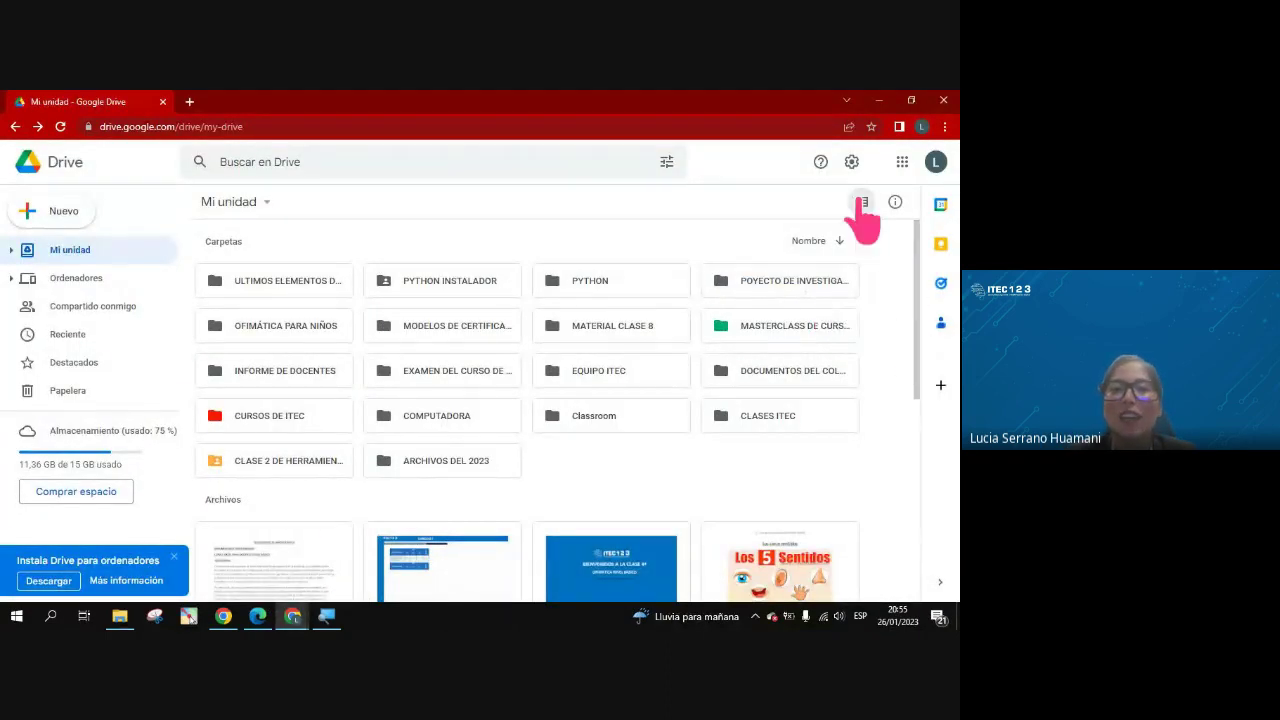
left_click(851, 163)
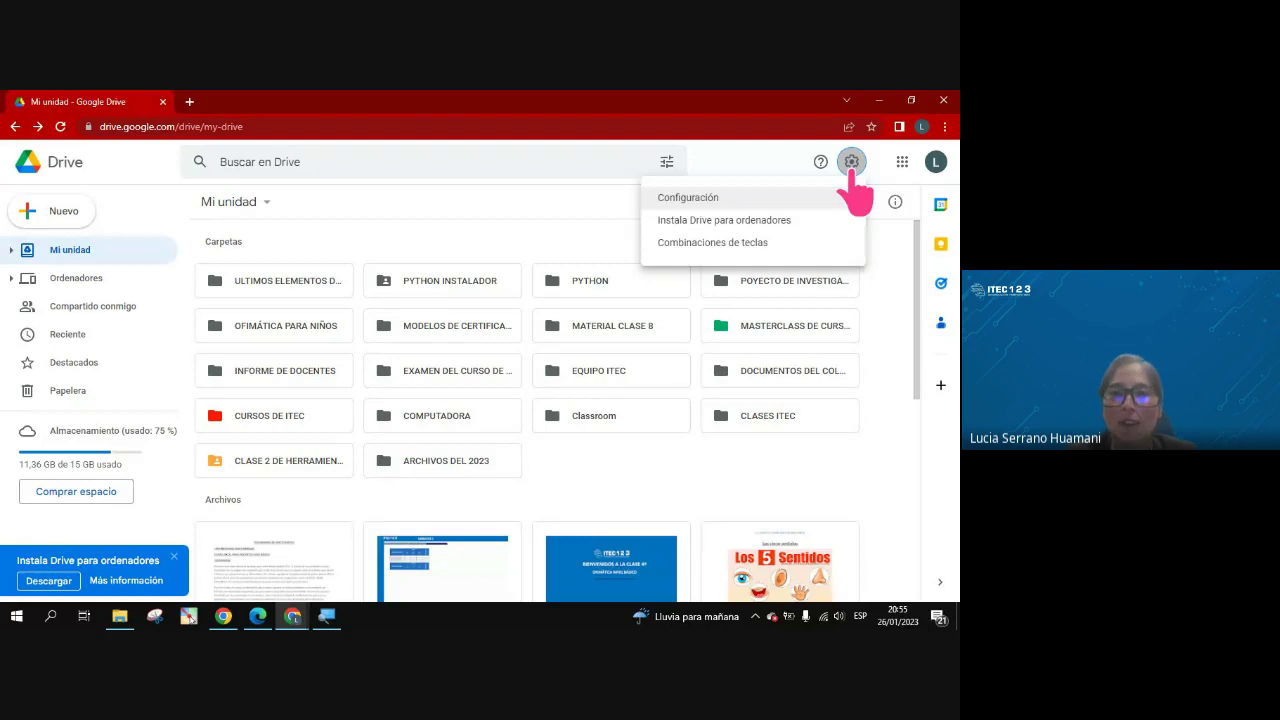
left_click(885, 255)
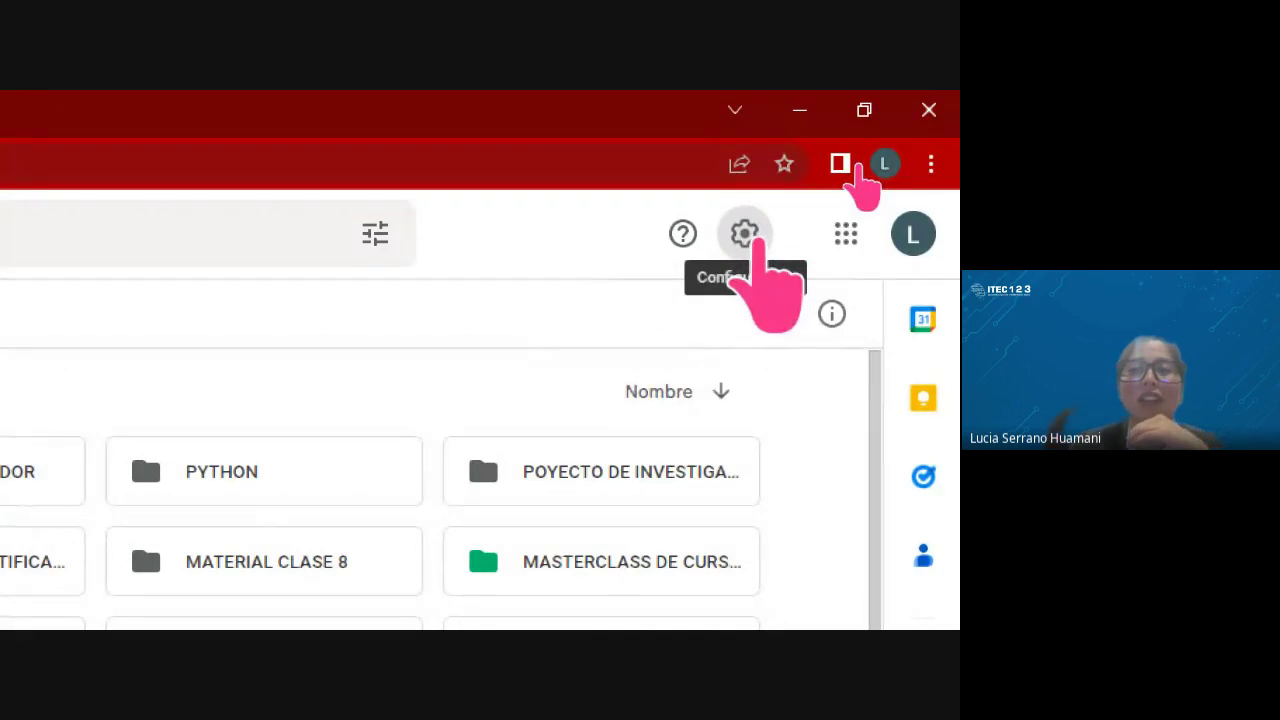
left_click(752, 238)
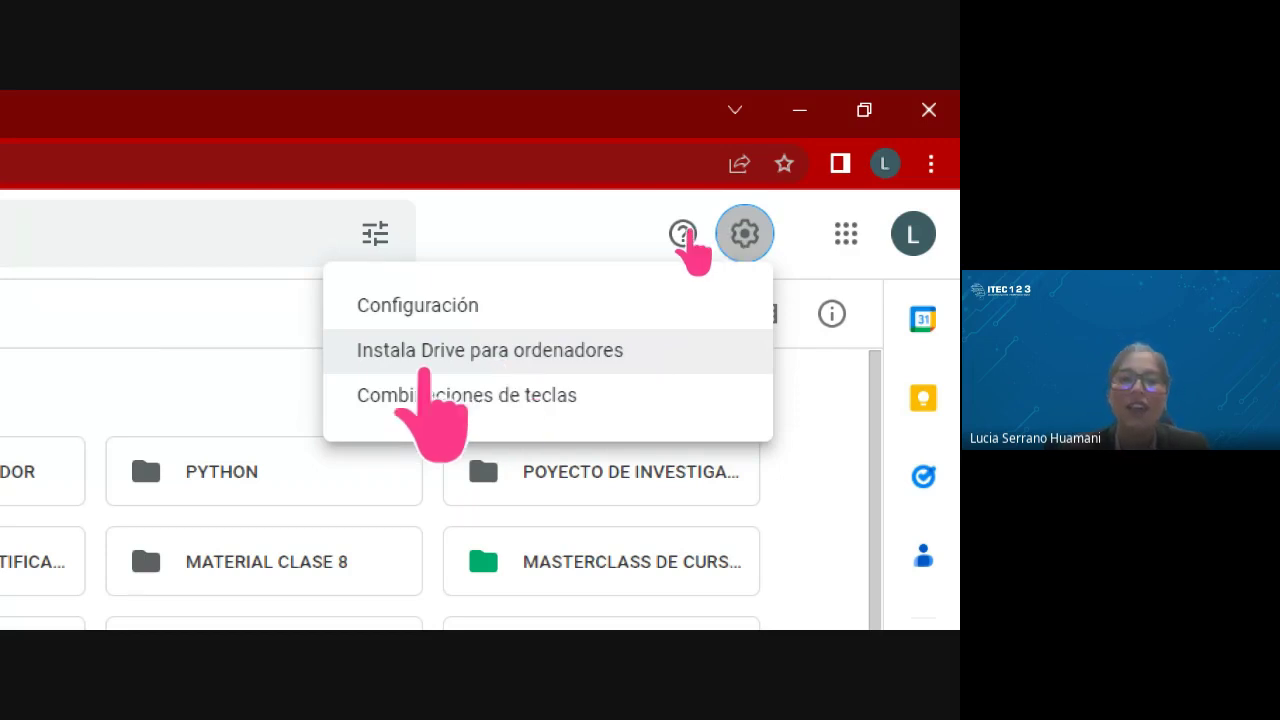
View the Drive for desktop download page, close it, and show the desktop with Win+D
left_click(515, 350)
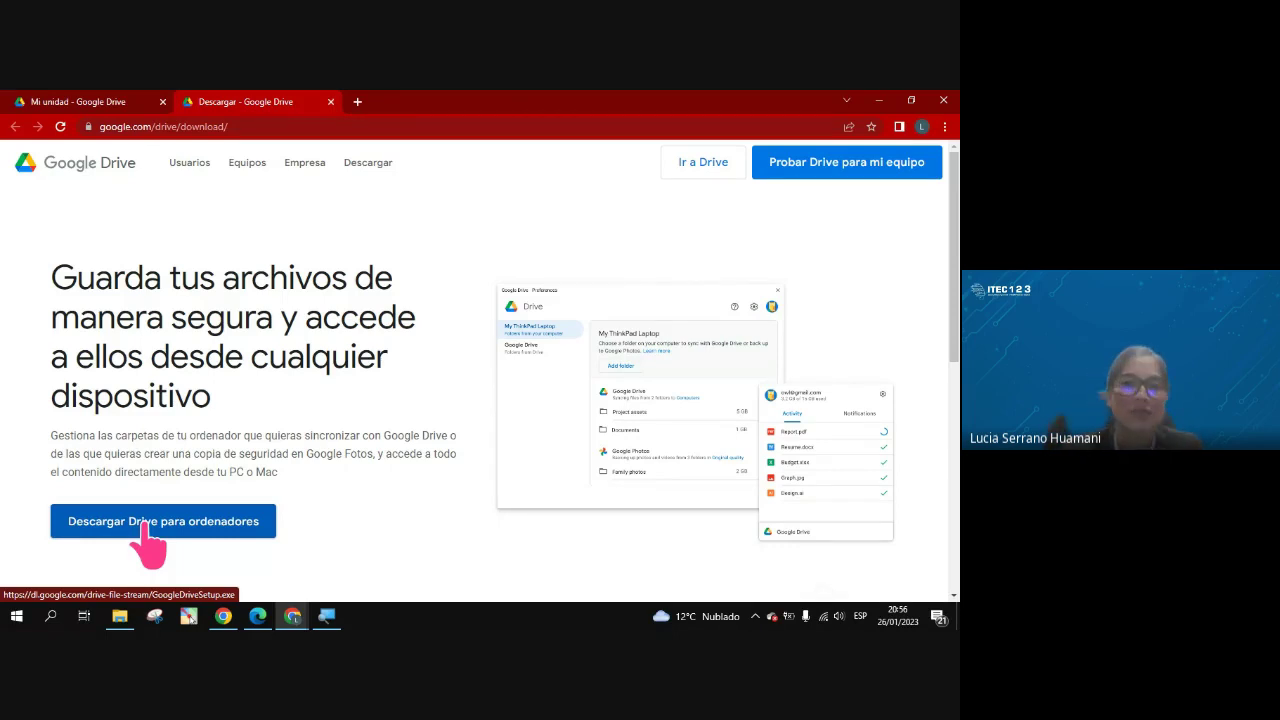
left_click(331, 102)
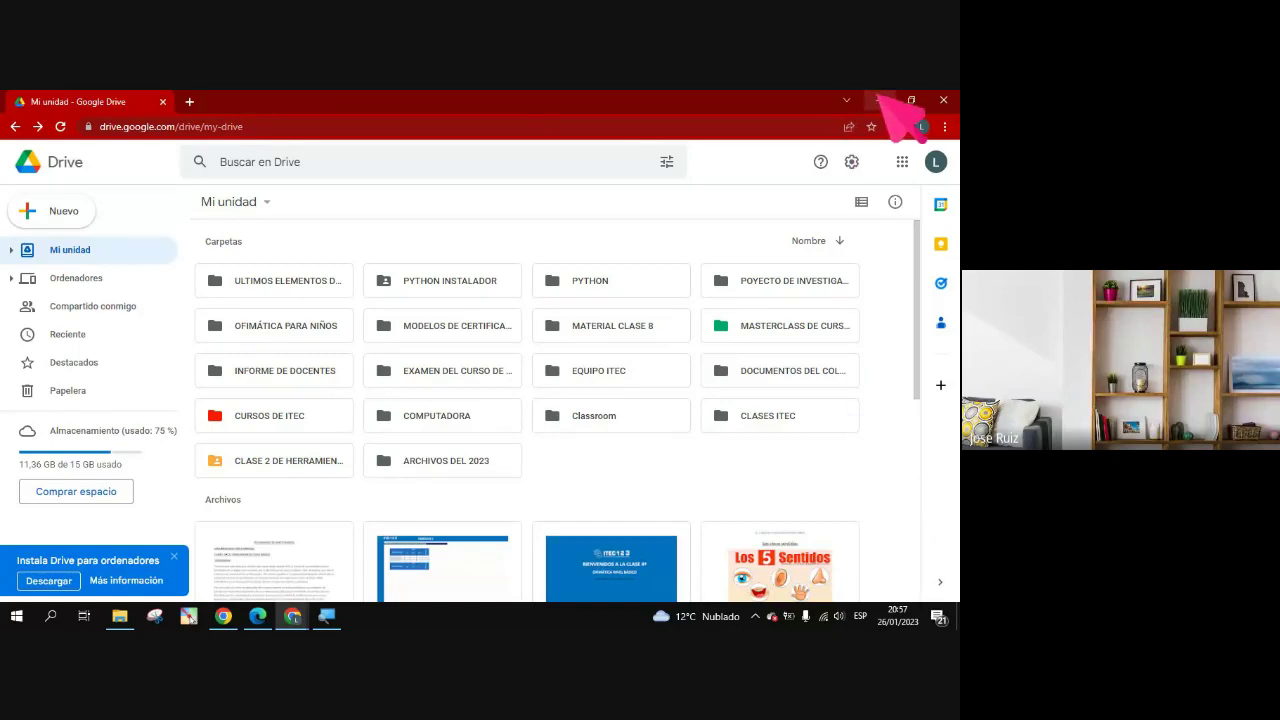
key("super+d")
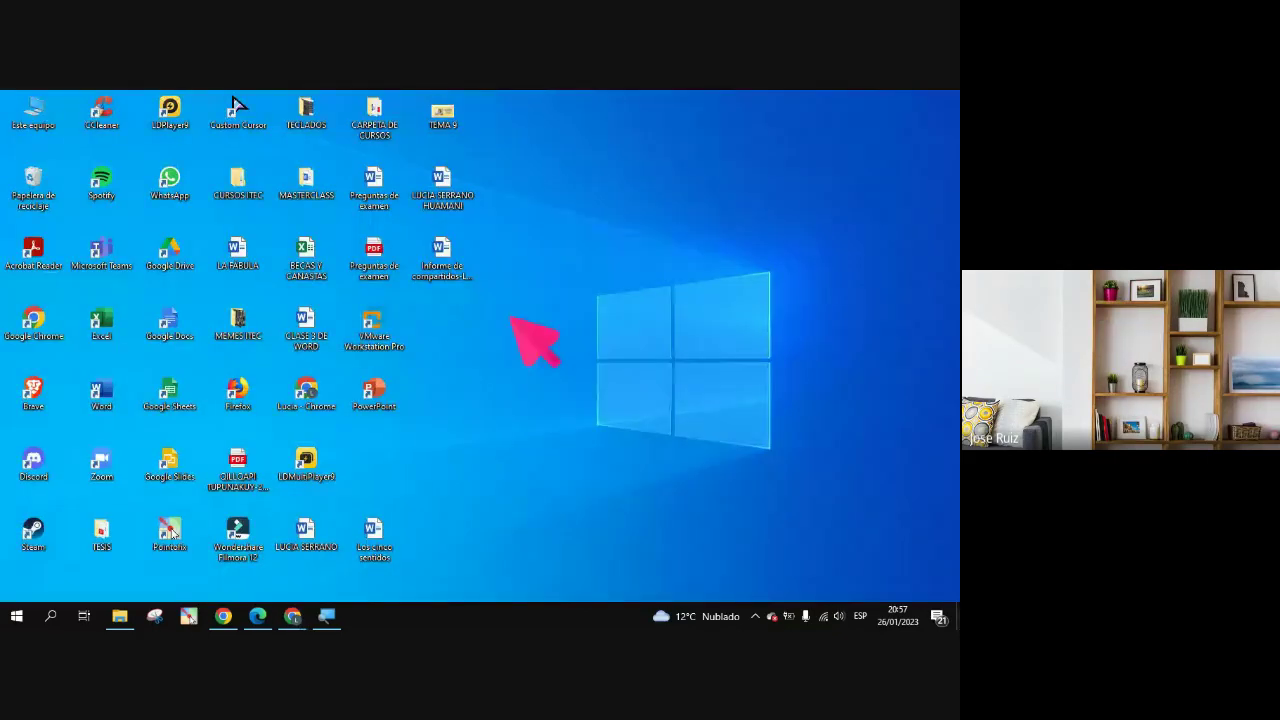
Refresh the desktop with Actualizar and move the Google Drive shortcut beside the Windows logo
right_click(508, 323)
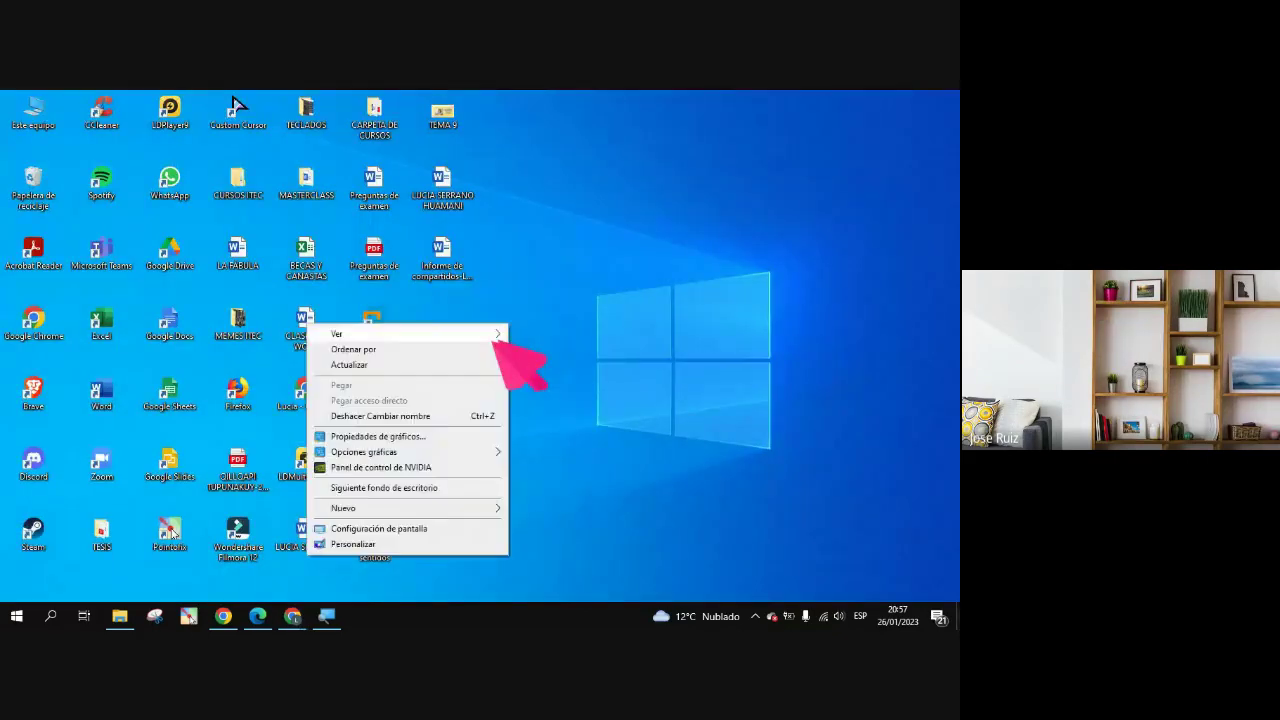
left_click(440, 365)
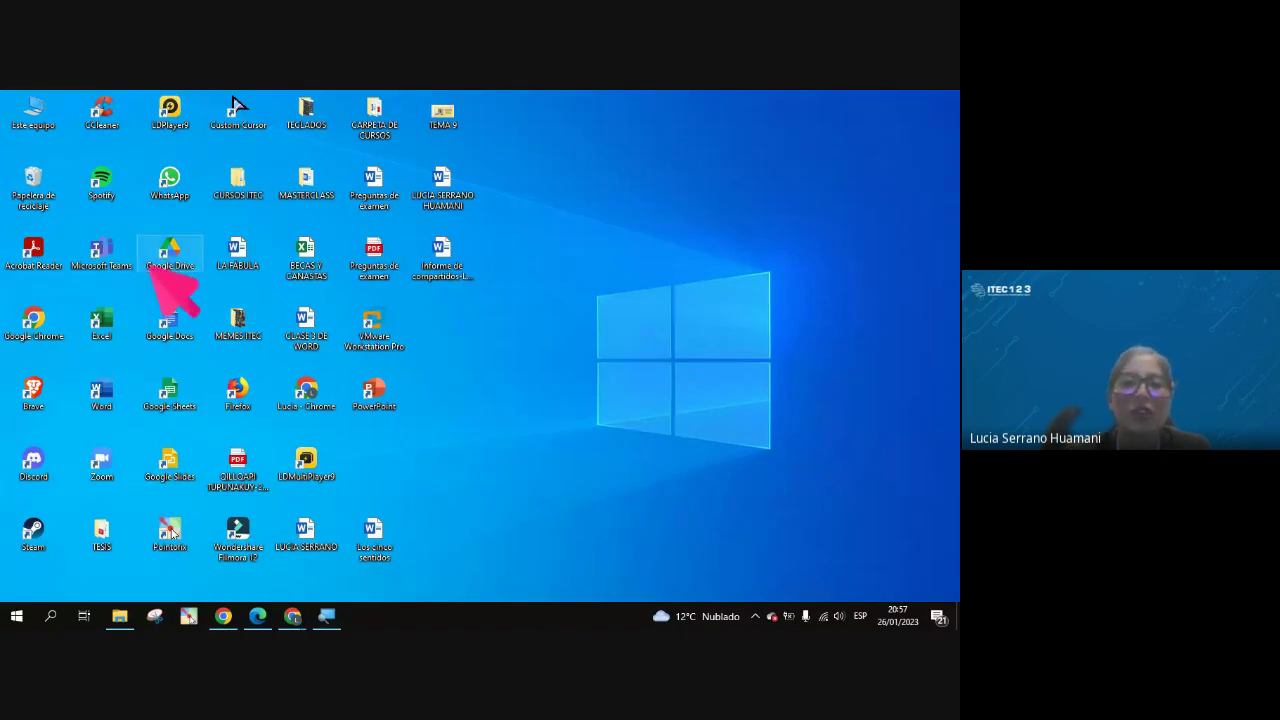
left_click_drag(168, 258, 508, 333)
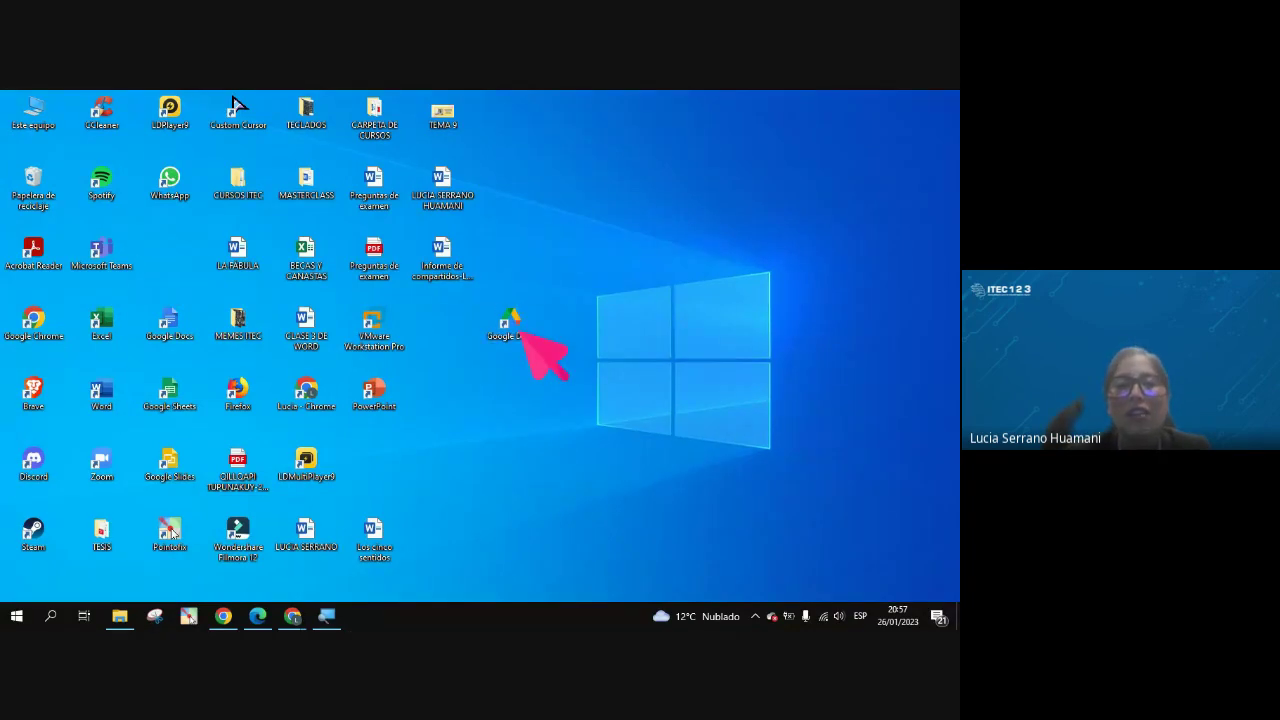
Browse Google Drive (G:) > Mi unidad in File Explorer, then close it
double_click(522, 333)
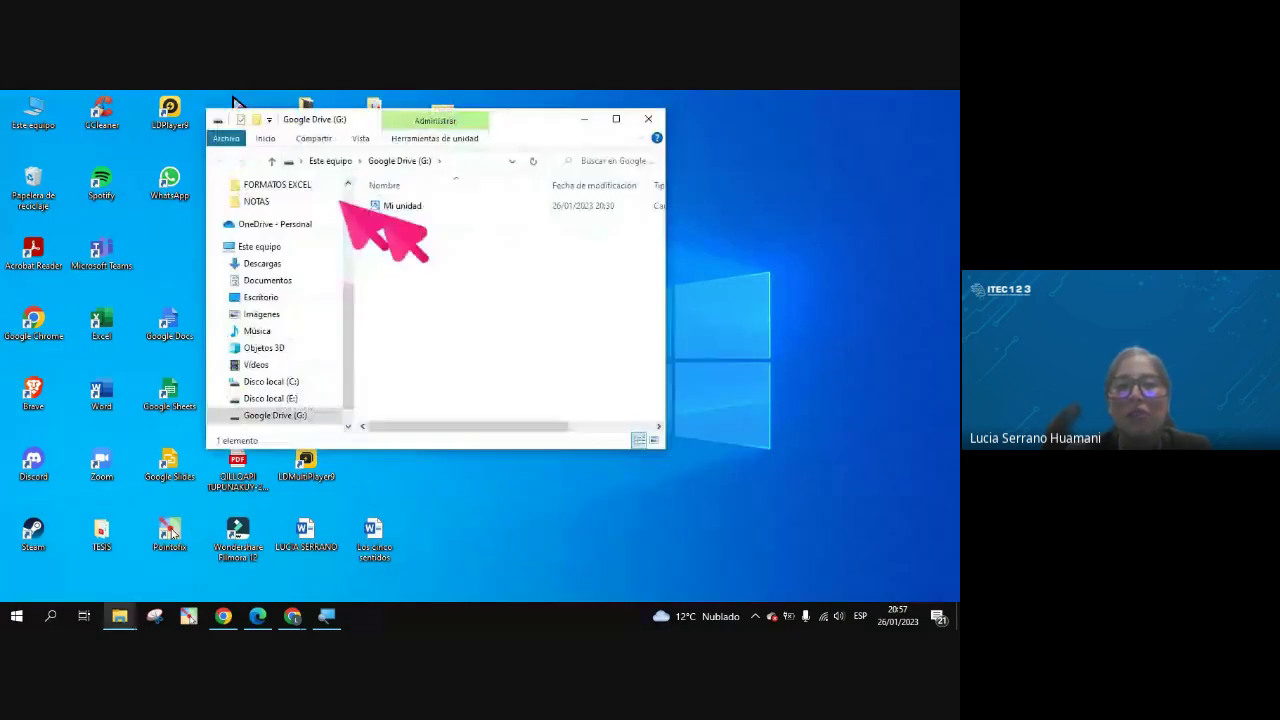
double_click(400, 206)
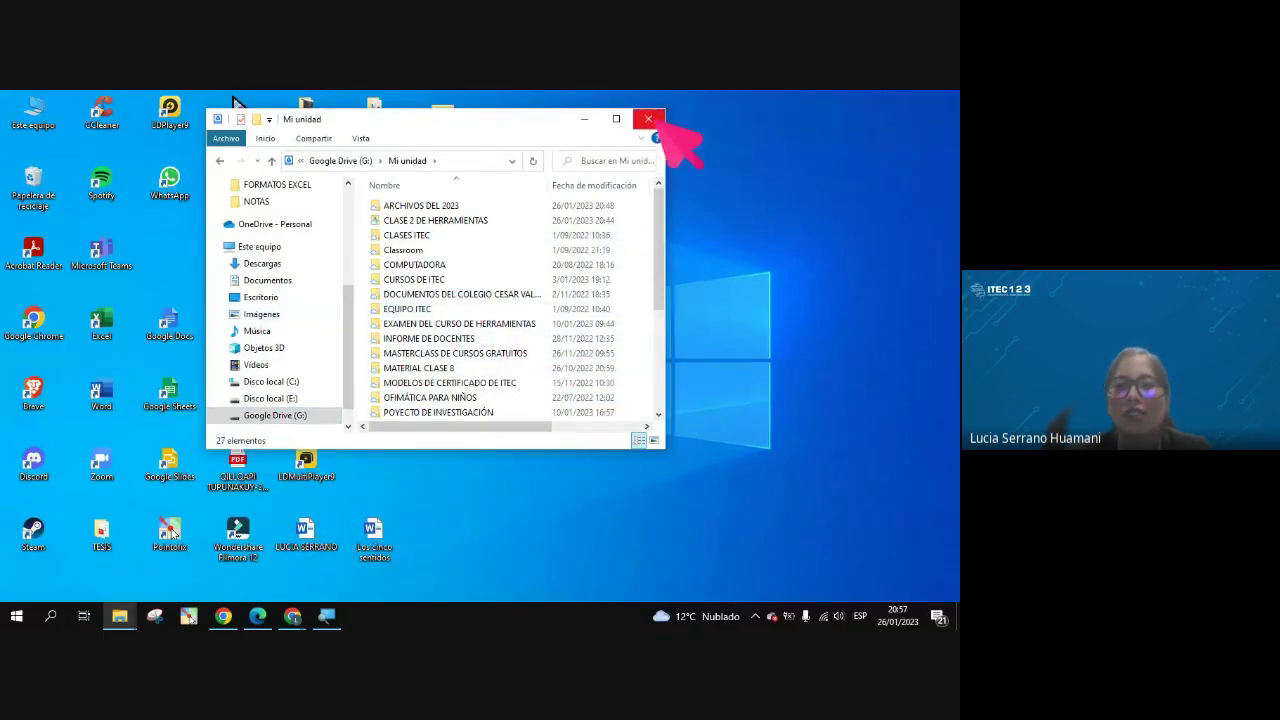
left_click(649, 119)
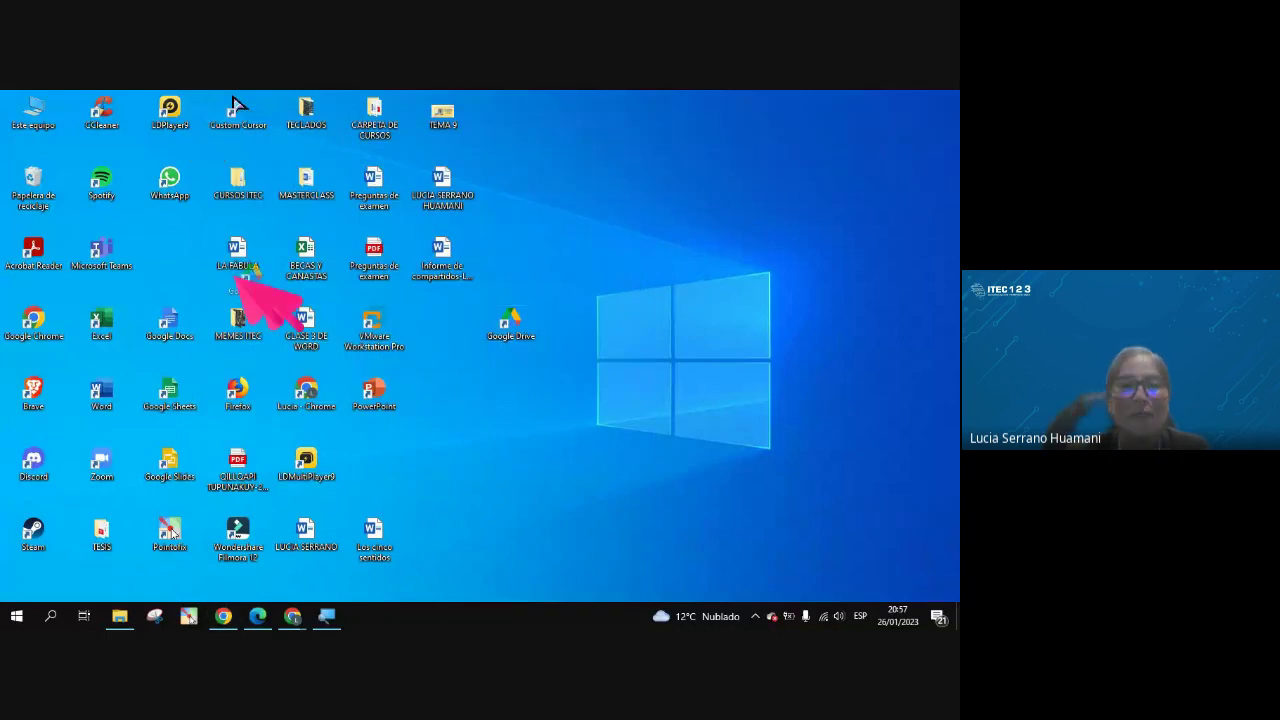
Bring the Google Meet call window forward and minimize it again
mouse_move(290, 614)
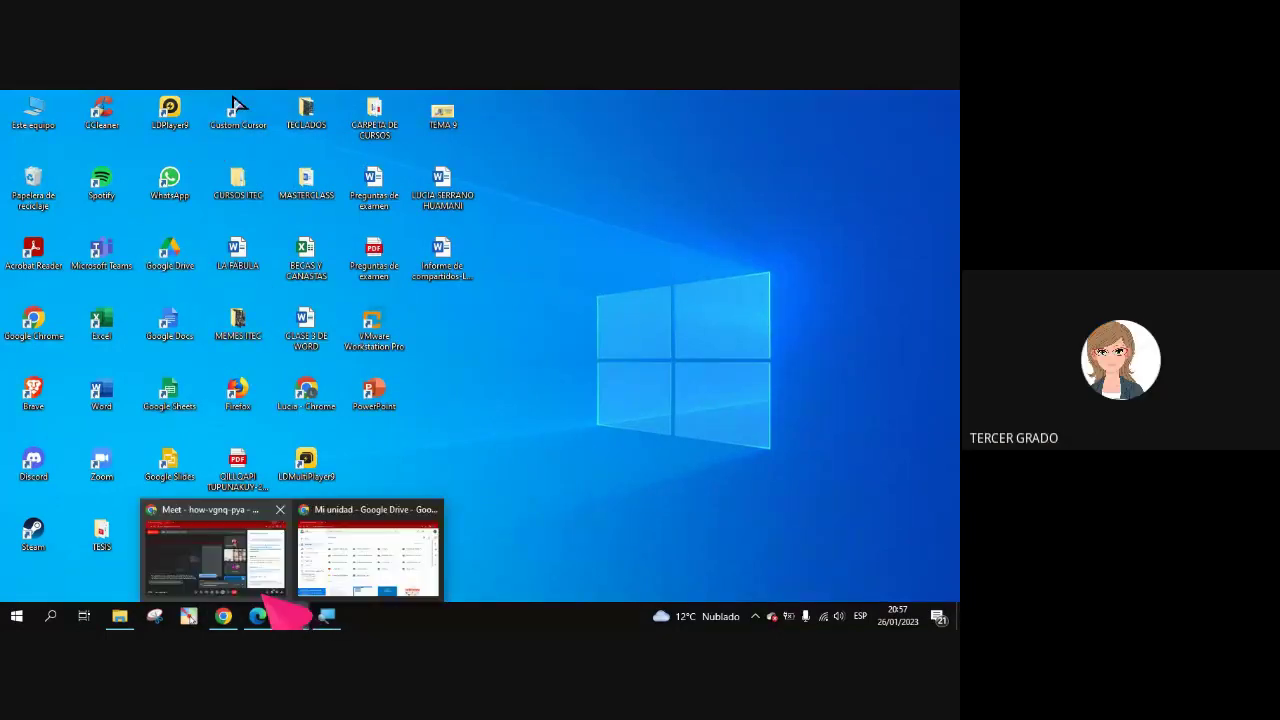
left_click(243, 571)
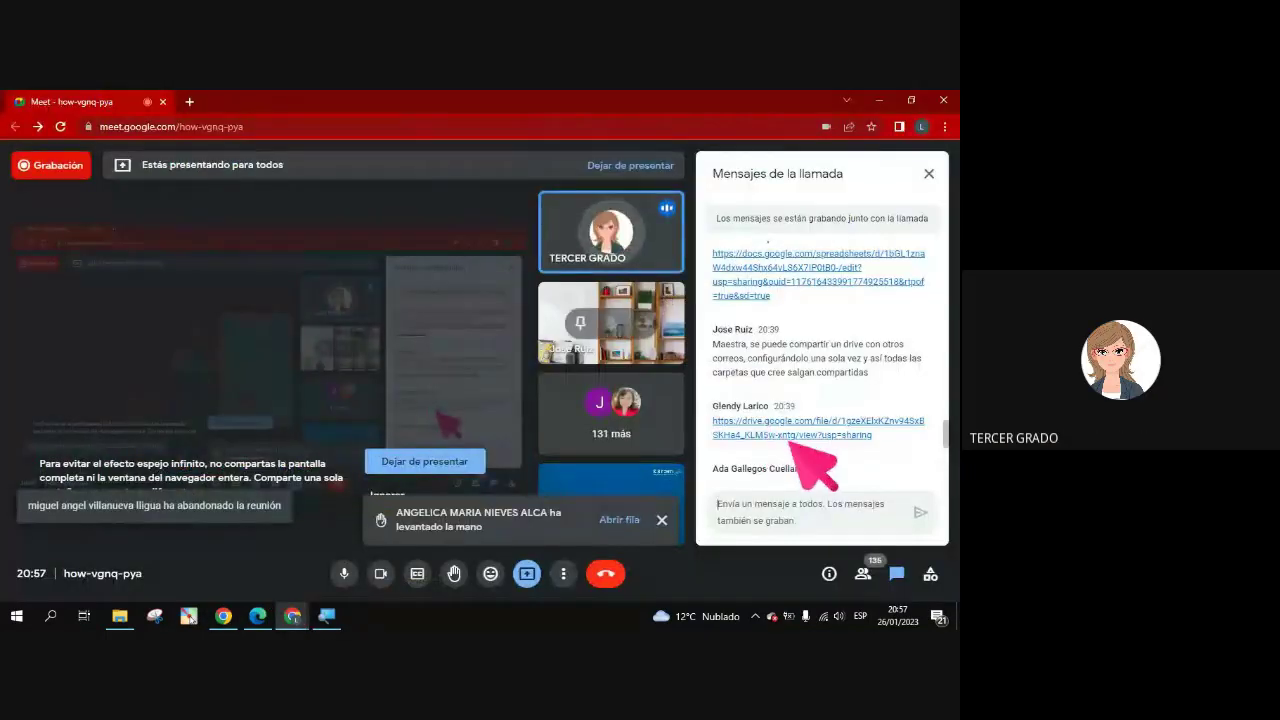
left_click(882, 100)
Move the Google Drive shortcut lower and bring back the Mi unidad page in Chrome
left_click_drag(175, 265, 515, 385)
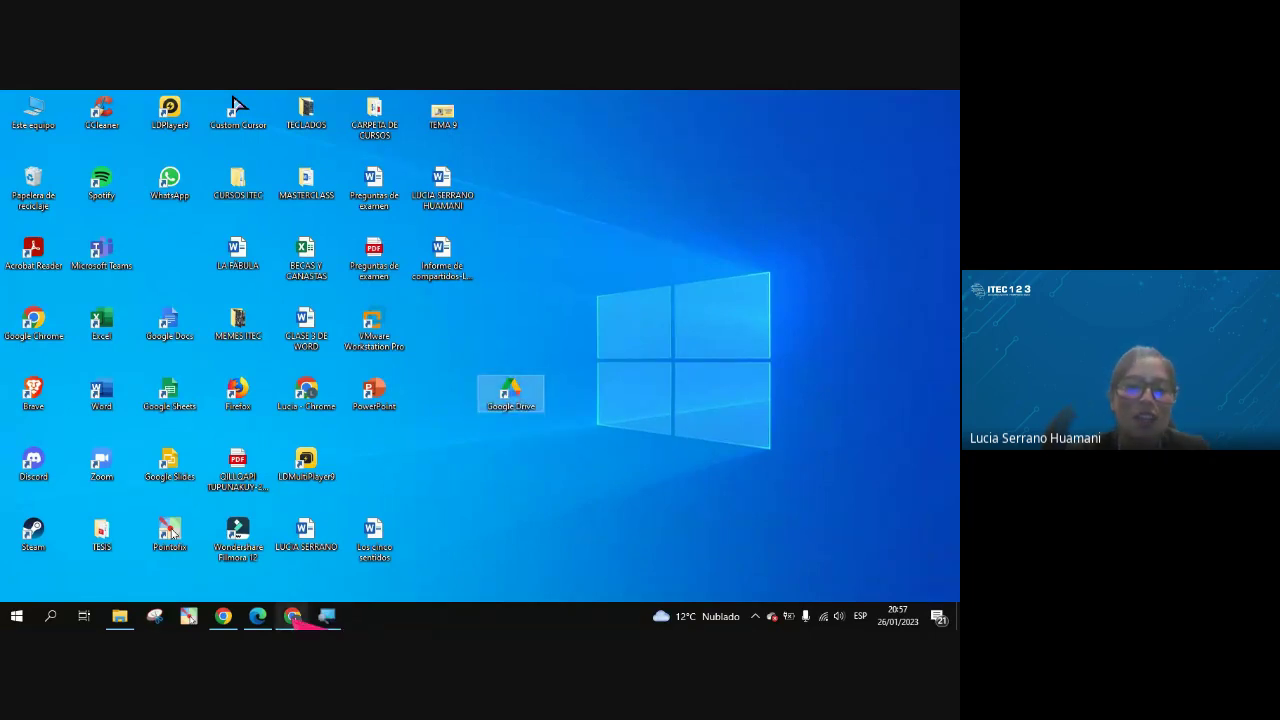
mouse_move(286, 614)
left_click(337, 571)
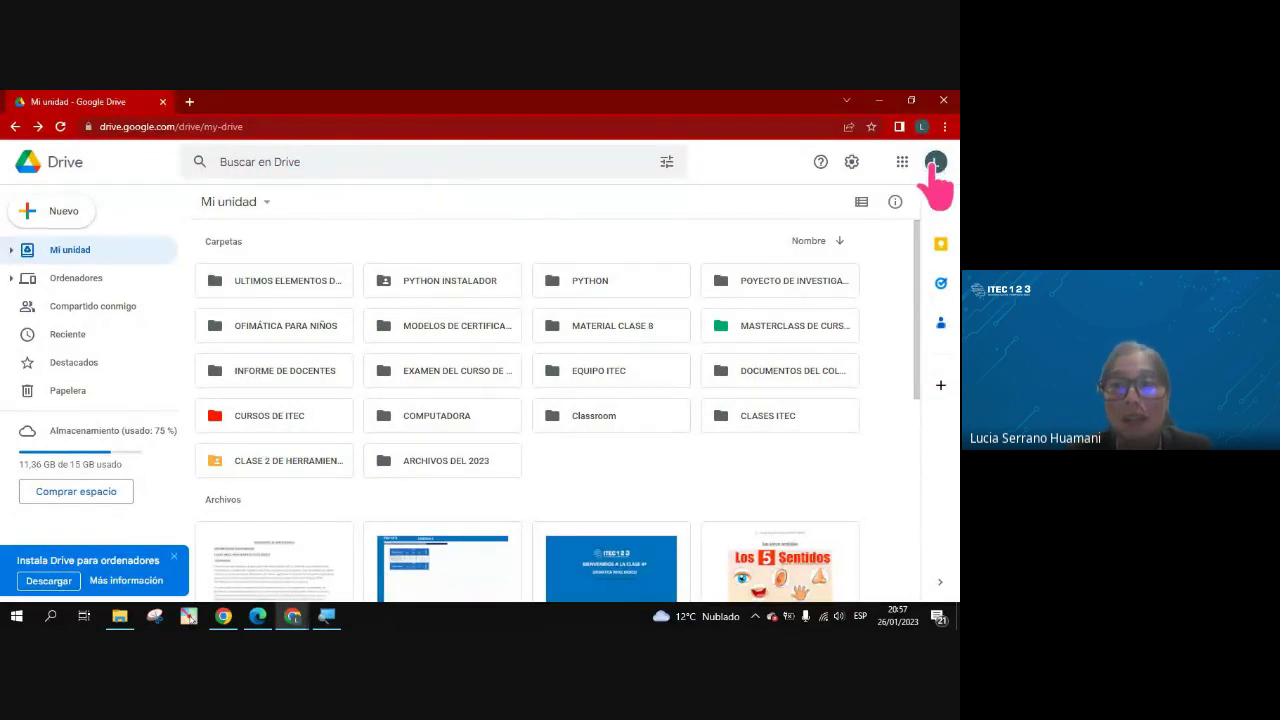
Check Drive's settings menu, minimize Chrome, and move the Google Drive shortcut up beside the logo
left_click(851, 163)
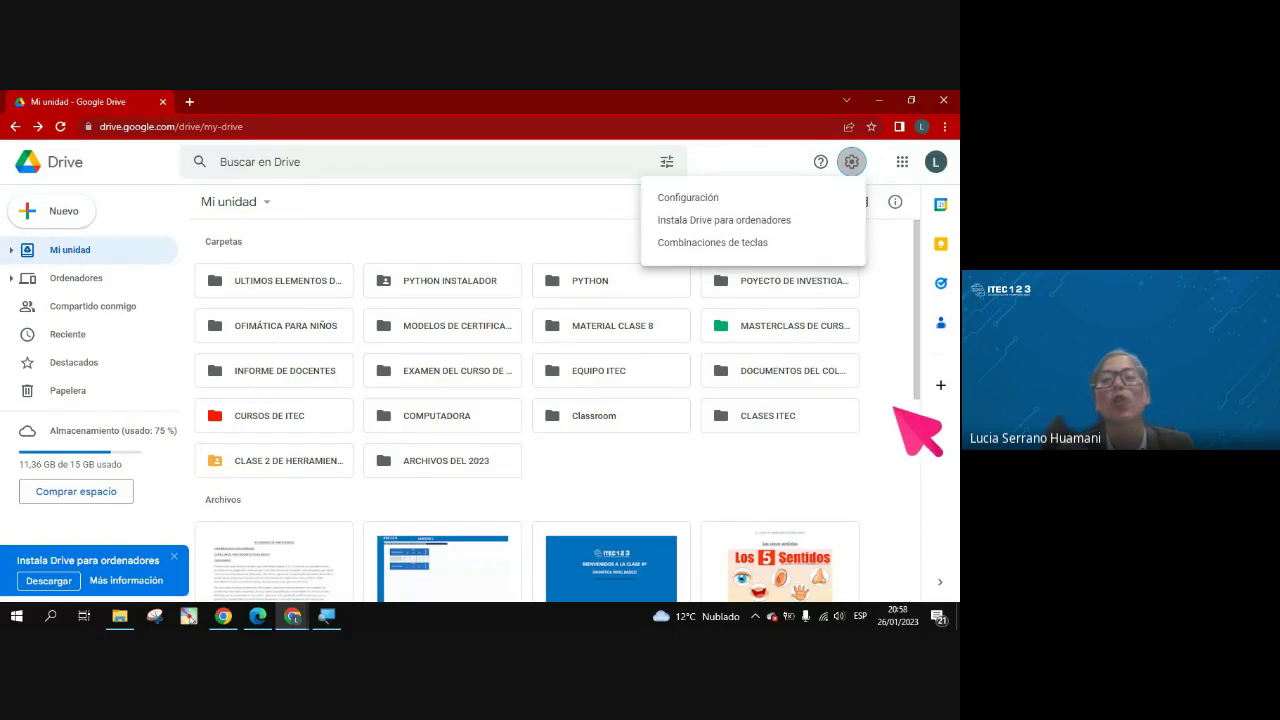
left_click(886, 500)
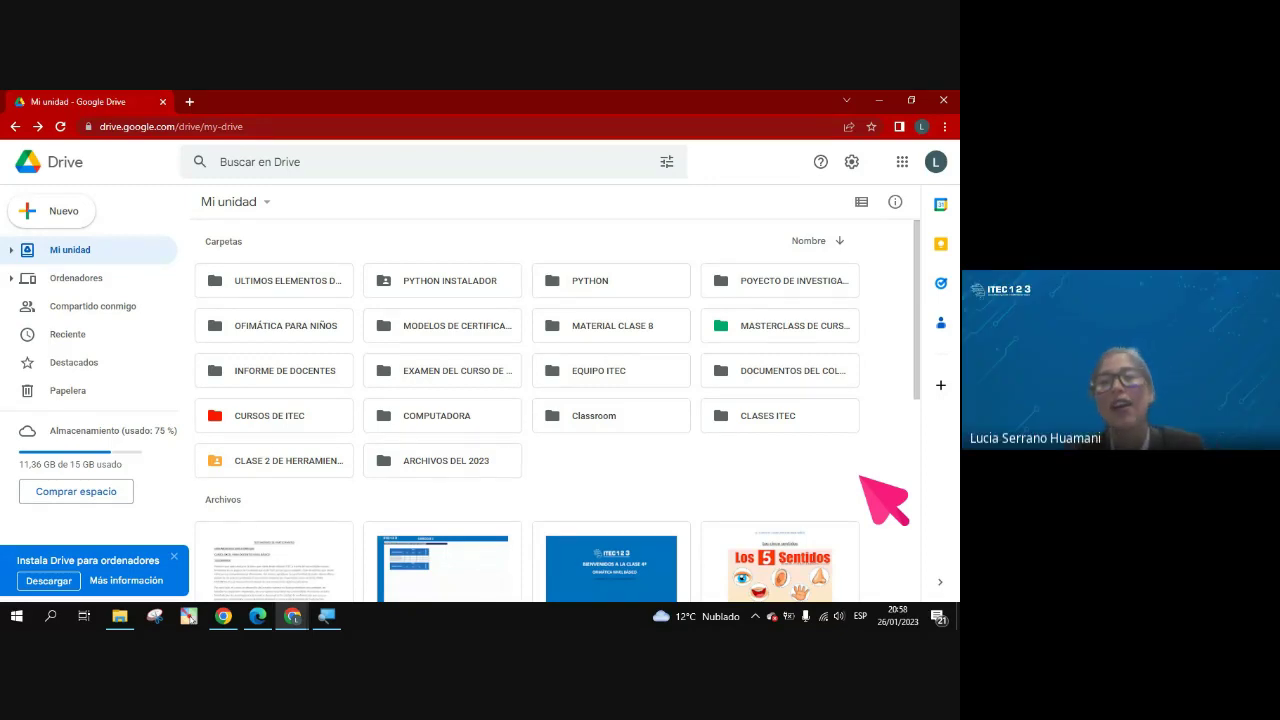
left_click(879, 100)
left_click_drag(510, 395, 510, 325)
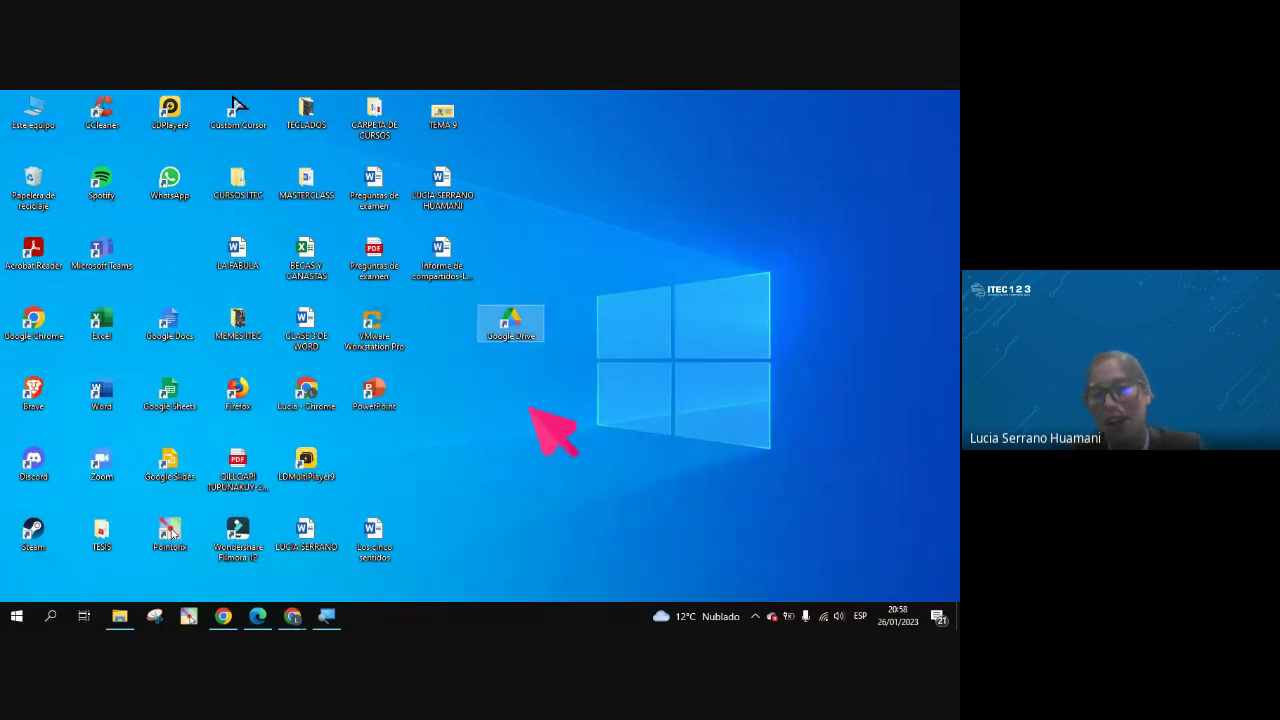
Move the Google Drive shortcut back down beside the Windows logo, outside the main icon grid
left_click_drag(520, 340, 523, 393)
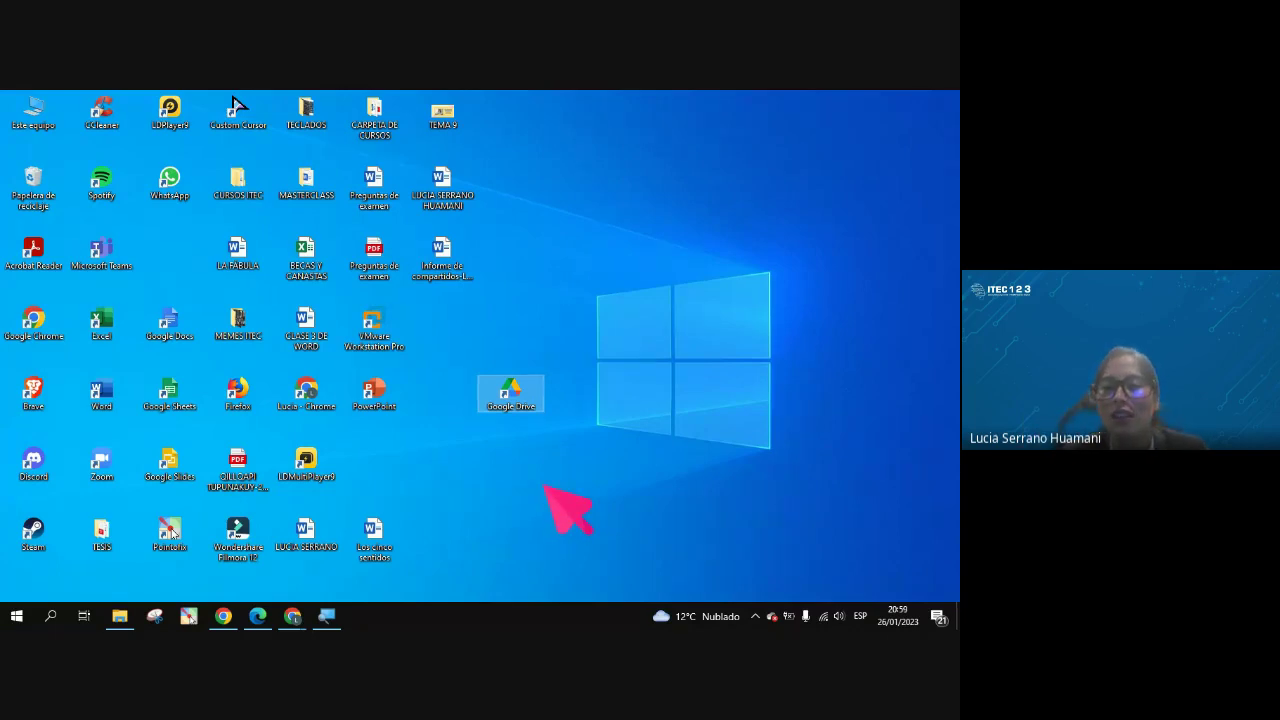
mouse_move(518, 394)
left_mouse_down()
mouse_move(523, 358)
mouse_move(531, 429)
mouse_move(523, 408)
left_mouse_up()
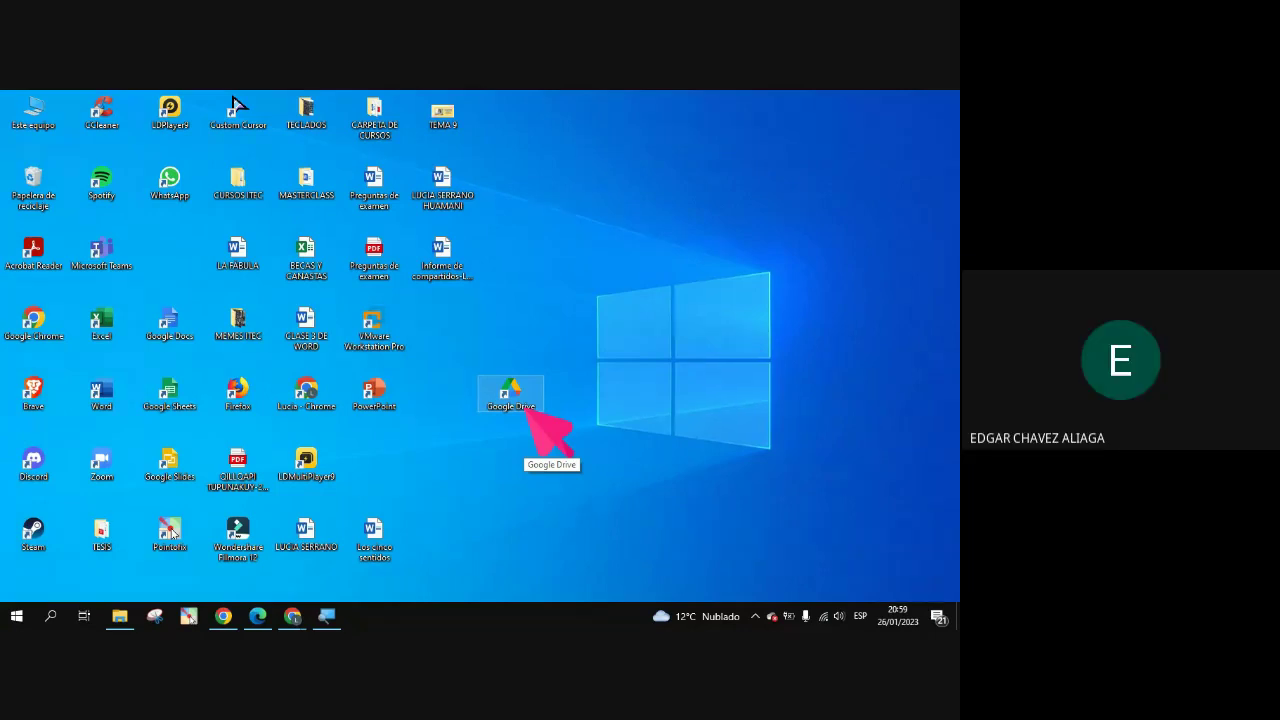
Launch a maximized Chrome window, go to Drive's Mi unidad from Google apps, then minimize it
left_click(320, 405)
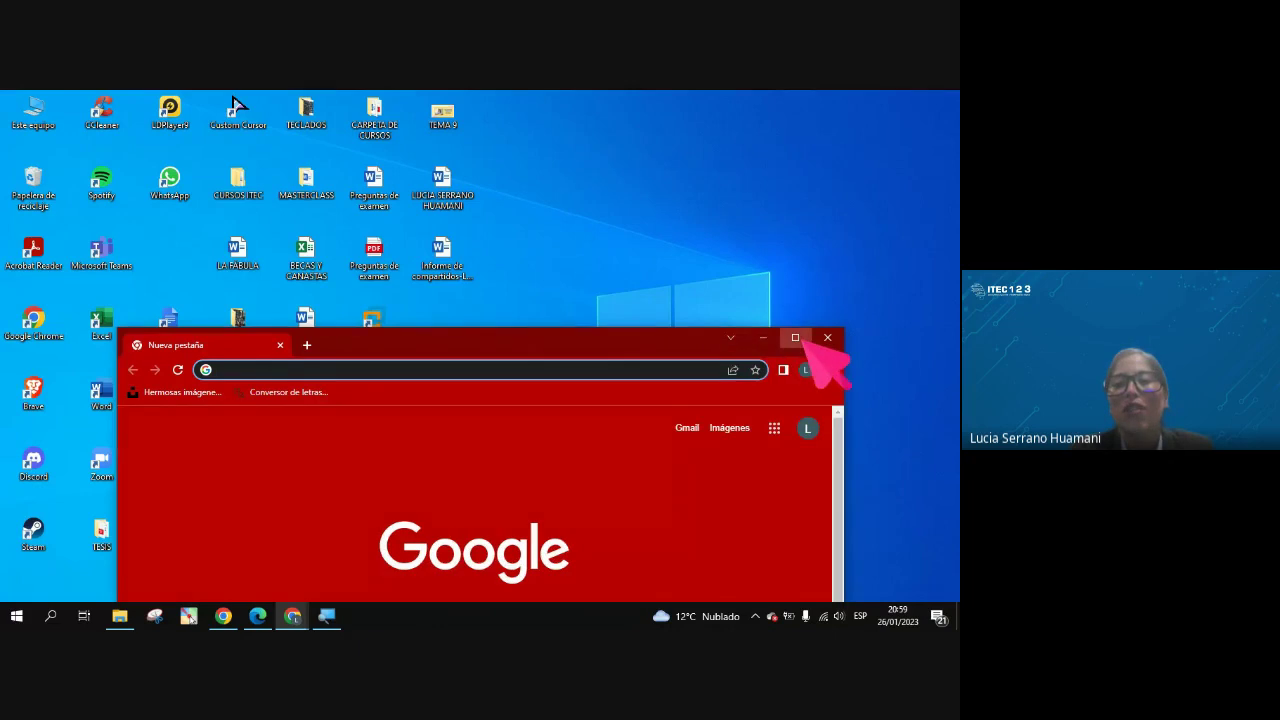
left_click(797, 339)
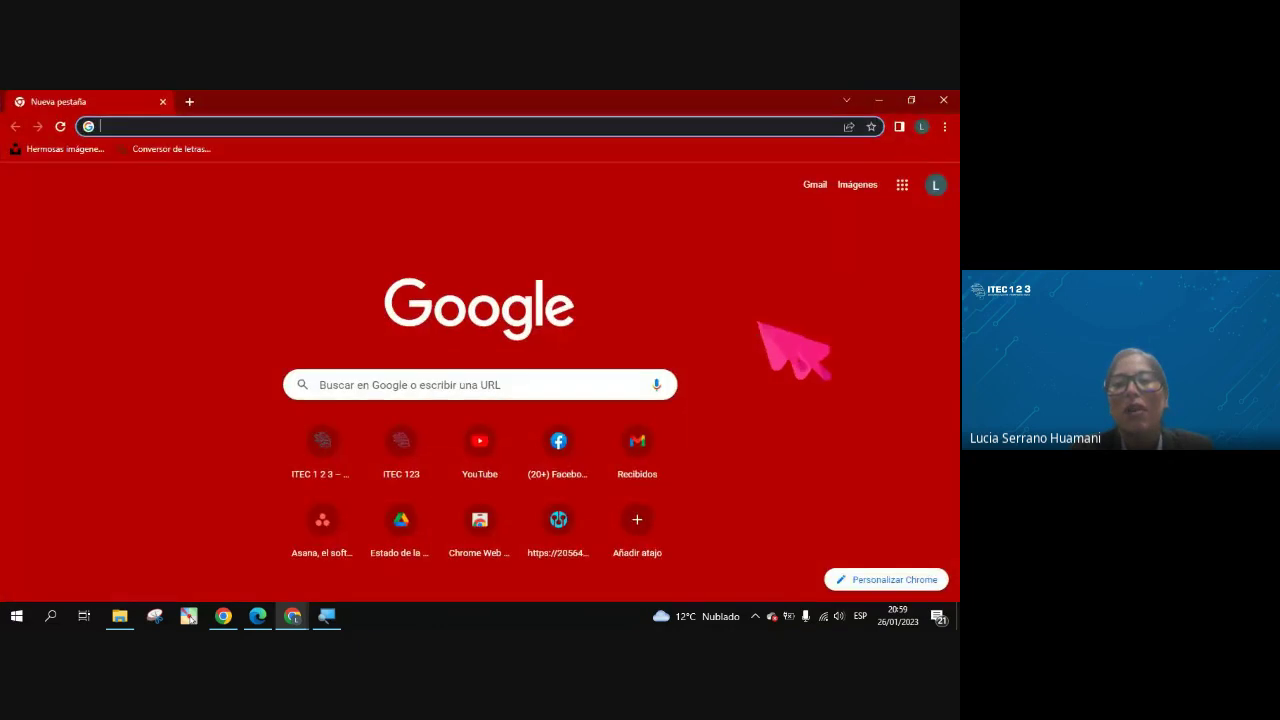
left_click(902, 185)
left_click(850, 458)
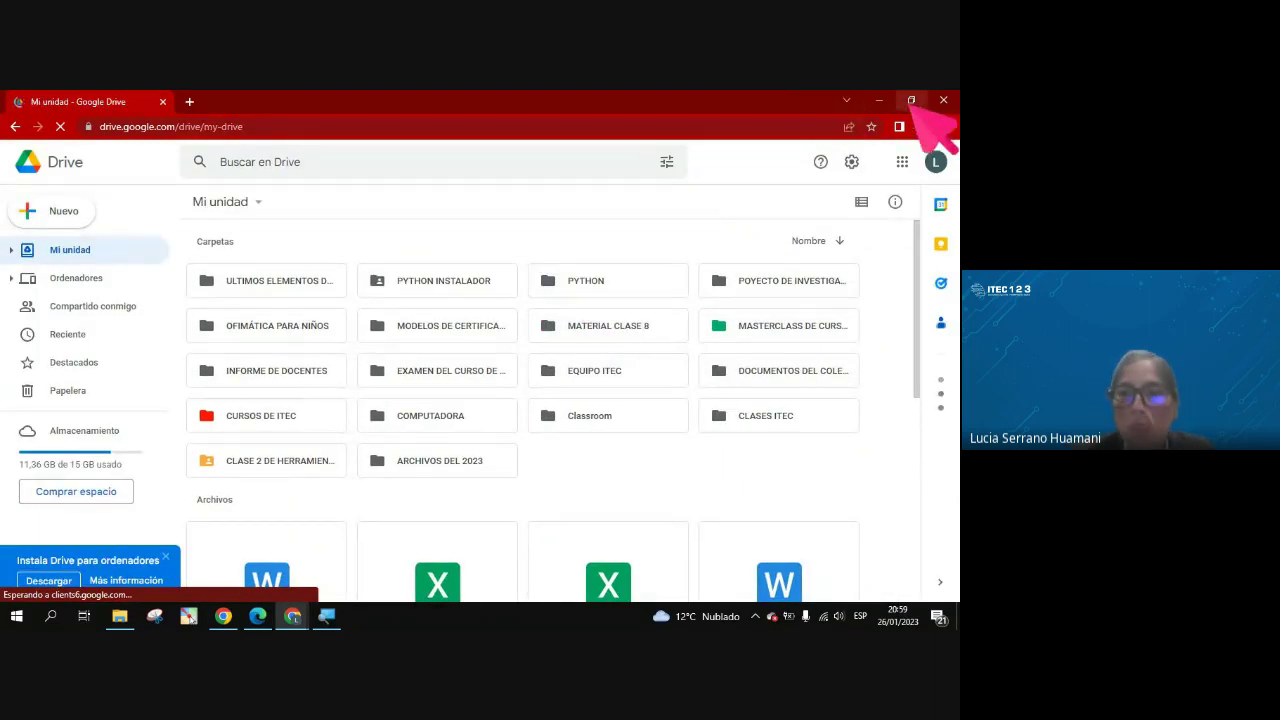
left_click(878, 100)
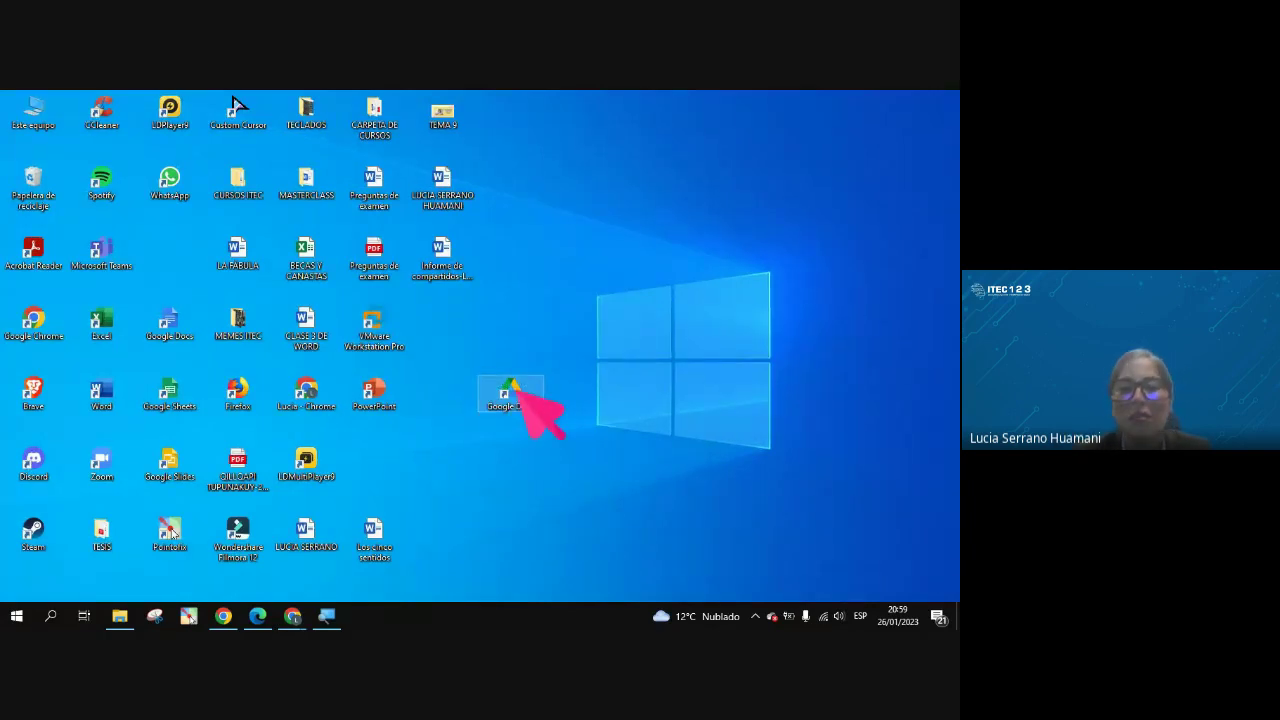
Open Google Drive (G:) › Mi unidad, maximize then restore it, try dragging CLASES ITEC out, then close it
double_click(518, 395)
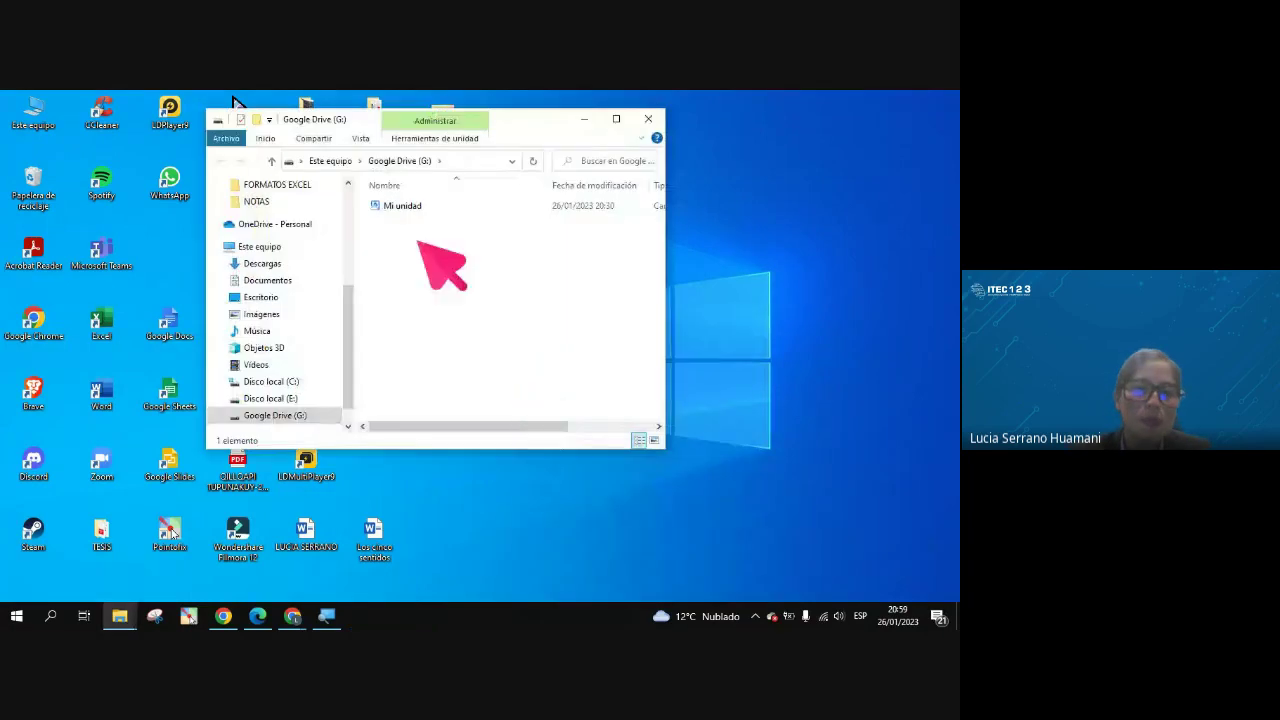
double_click(400, 206)
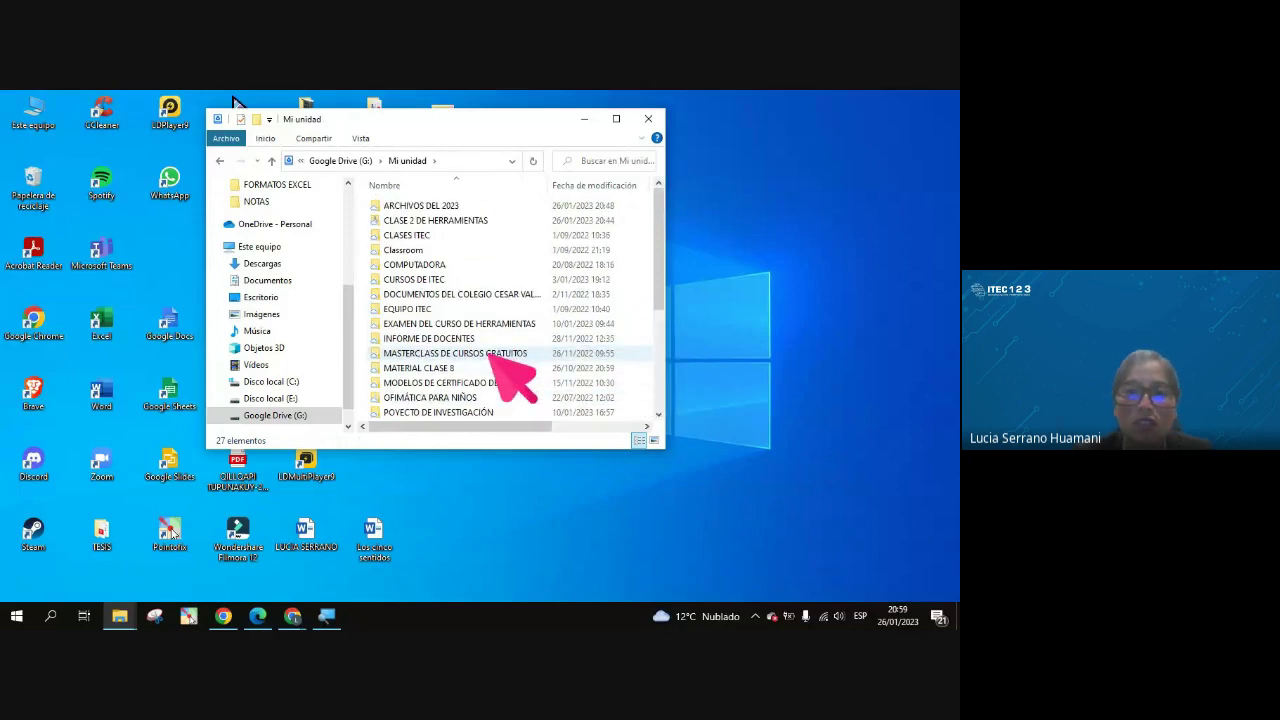
left_click(616, 119)
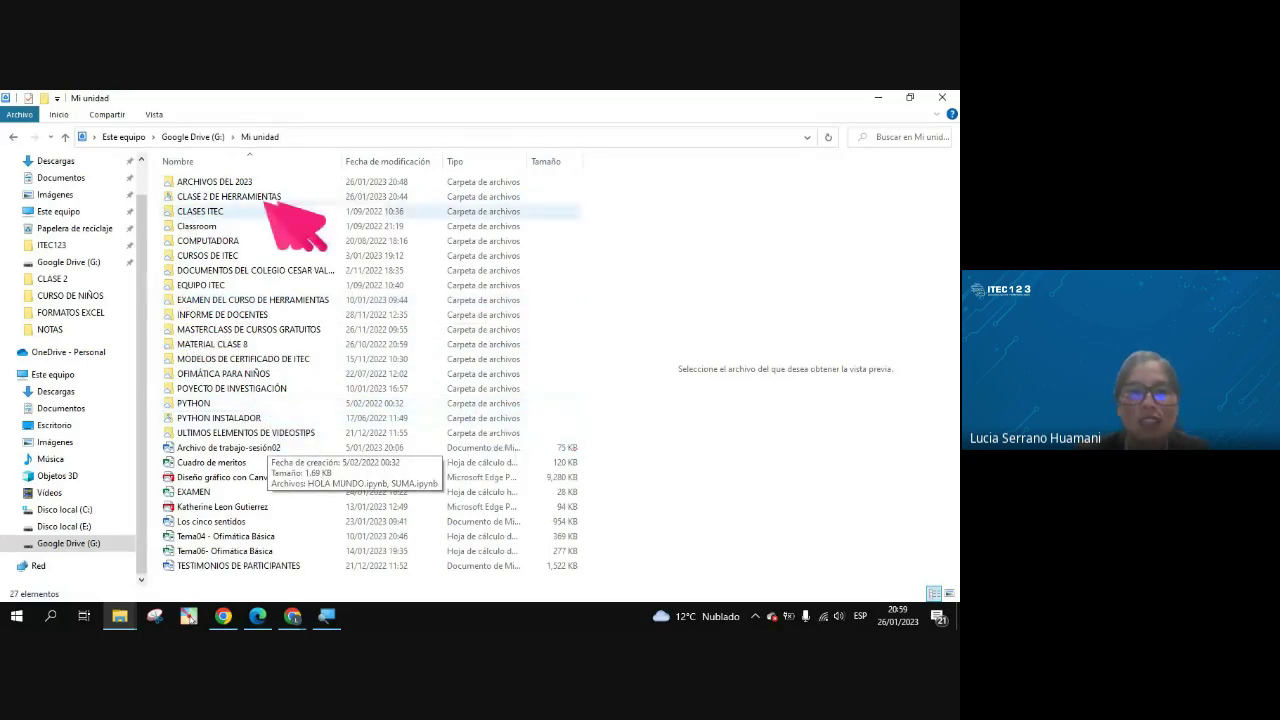
left_click(910, 97)
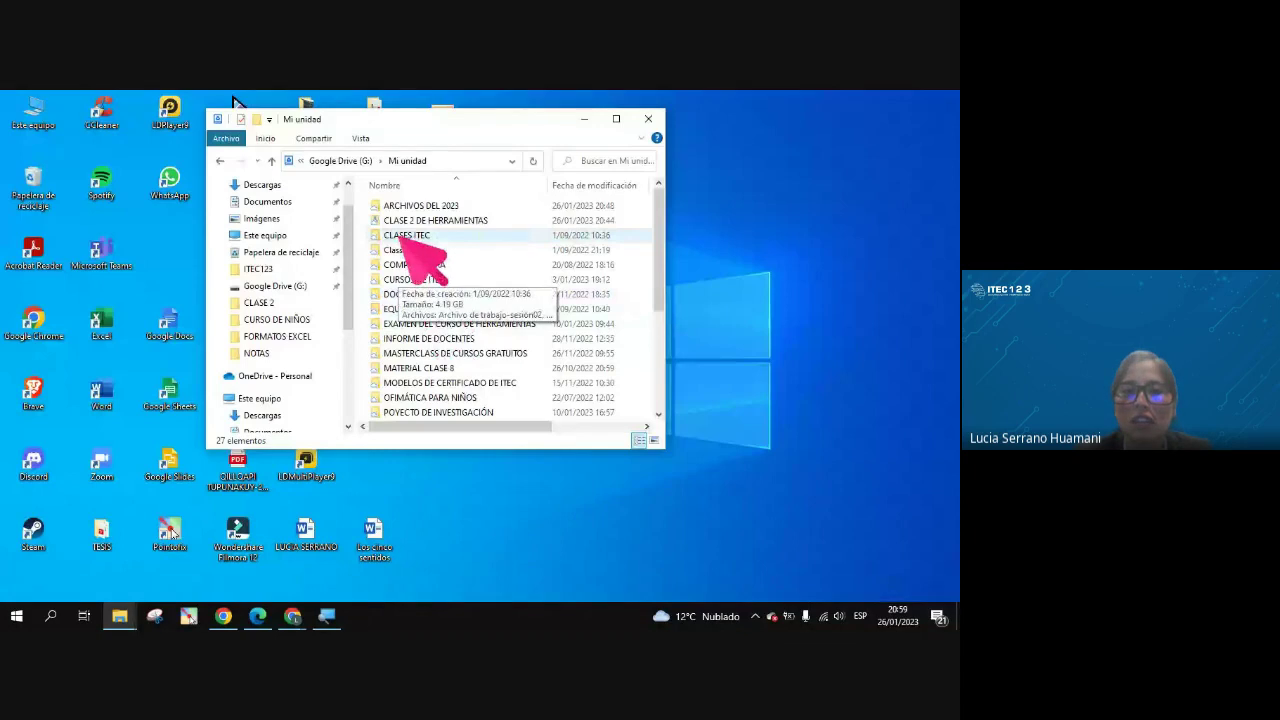
left_click_drag(408, 240, 428, 270)
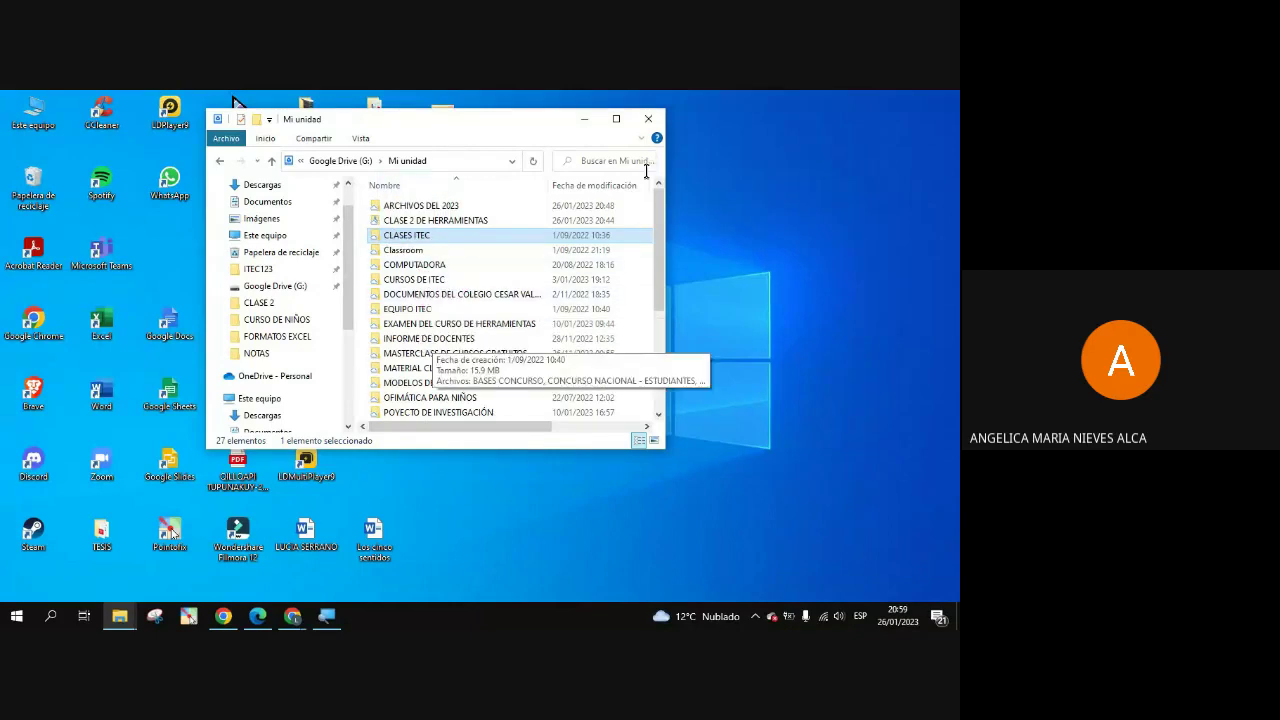
left_click(652, 119)
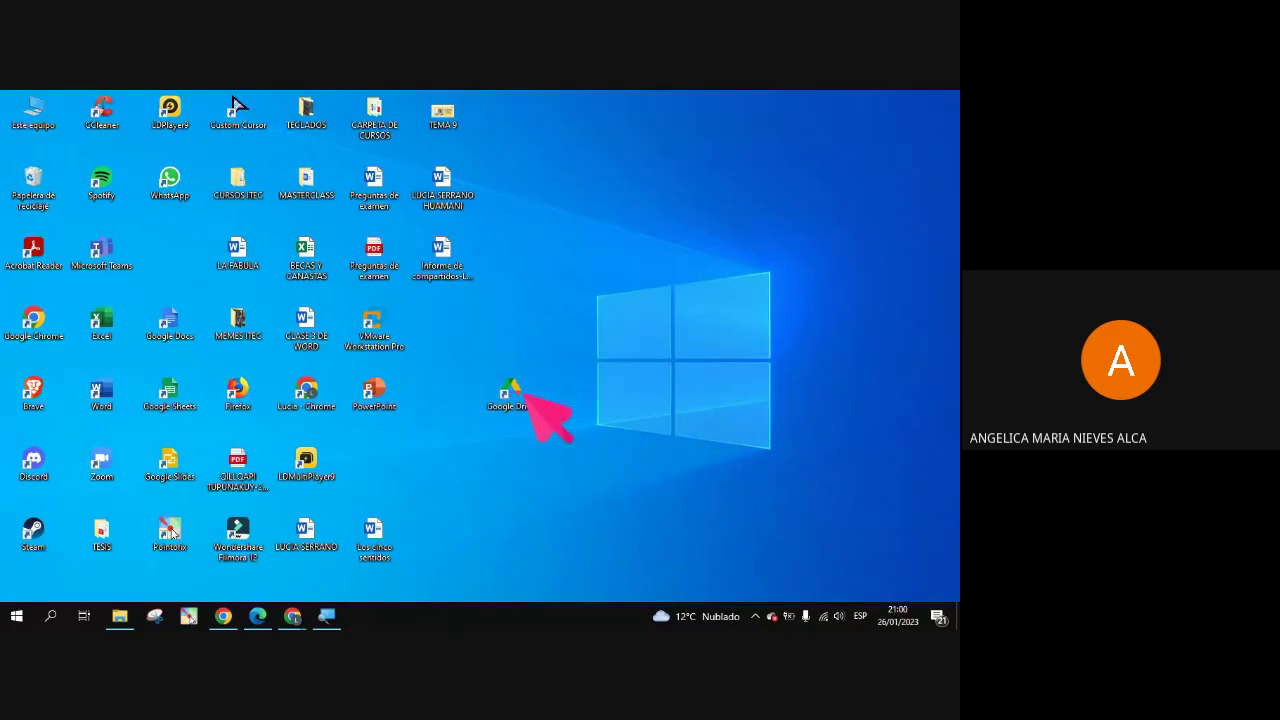
Reopen Google Drive (G:) › Mi unidad, showing its 27 items including ARCHIVOS DEL 2023
double_click(526, 394)
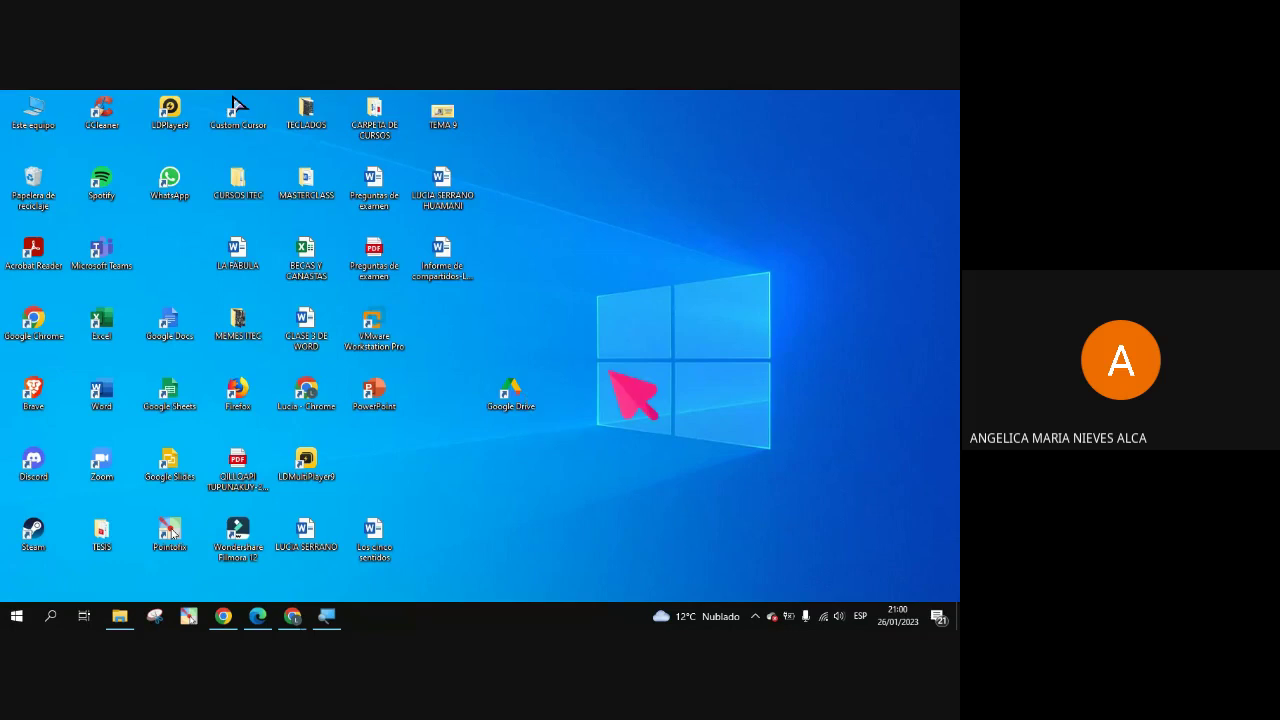
double_click(402, 206)
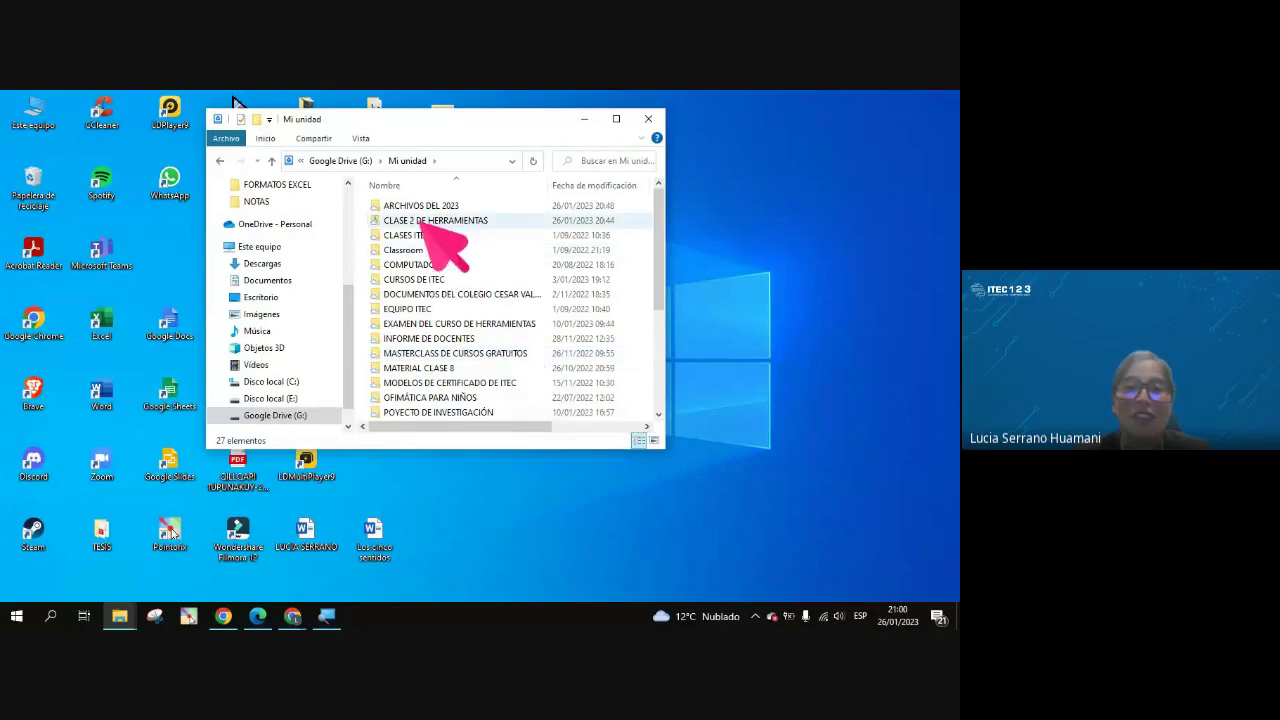
left_click_drag(412, 205, 452, 210)
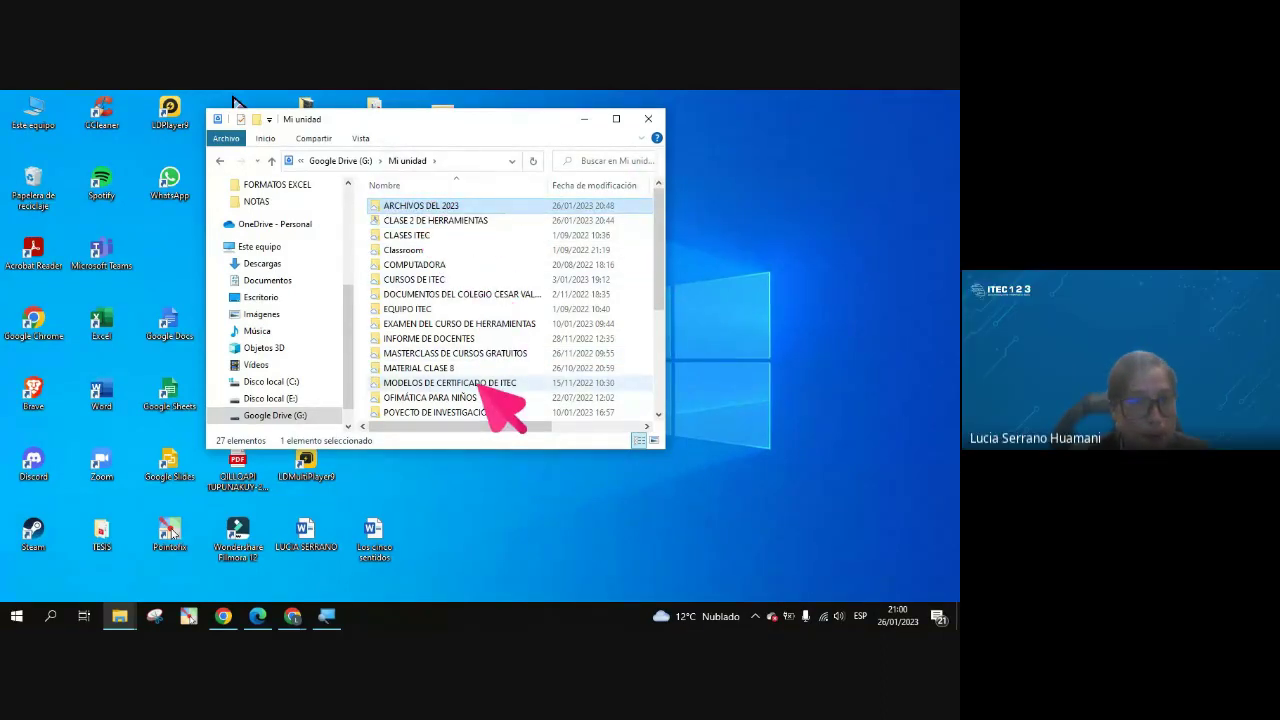
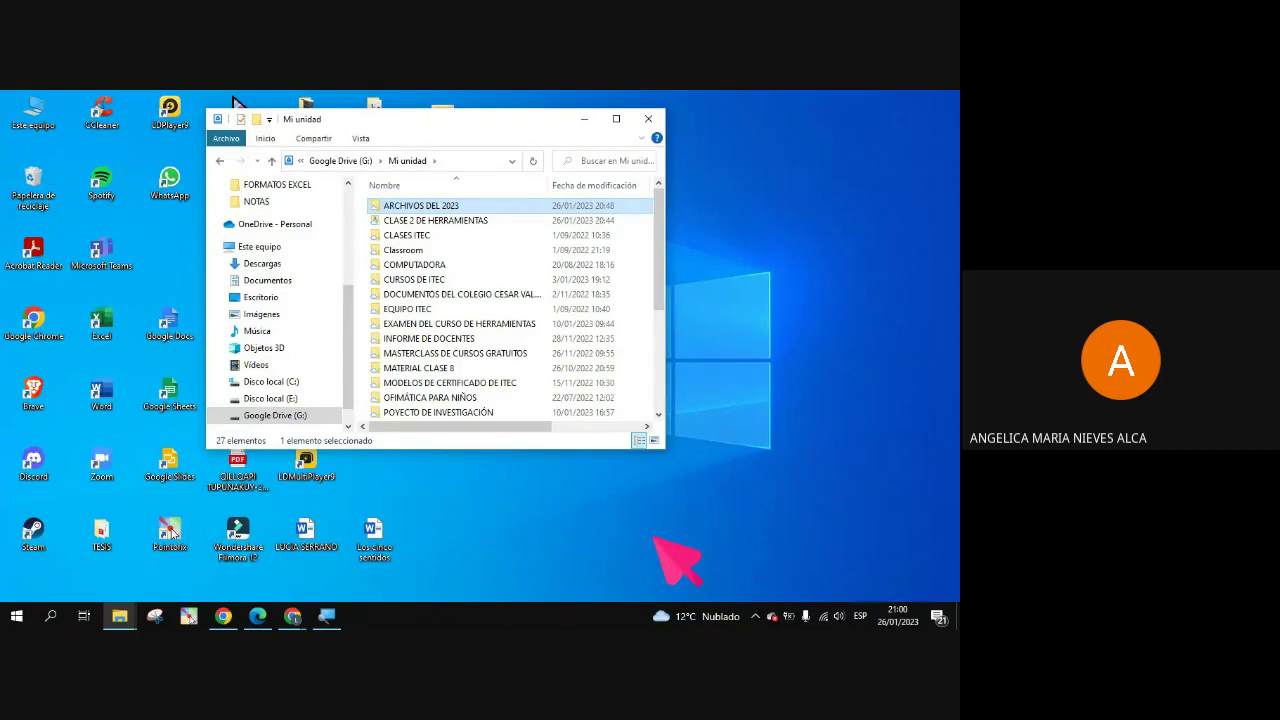
Bring up previews of Chrome's two windows, the Meet call and Mi unidad
left_click(292, 615)
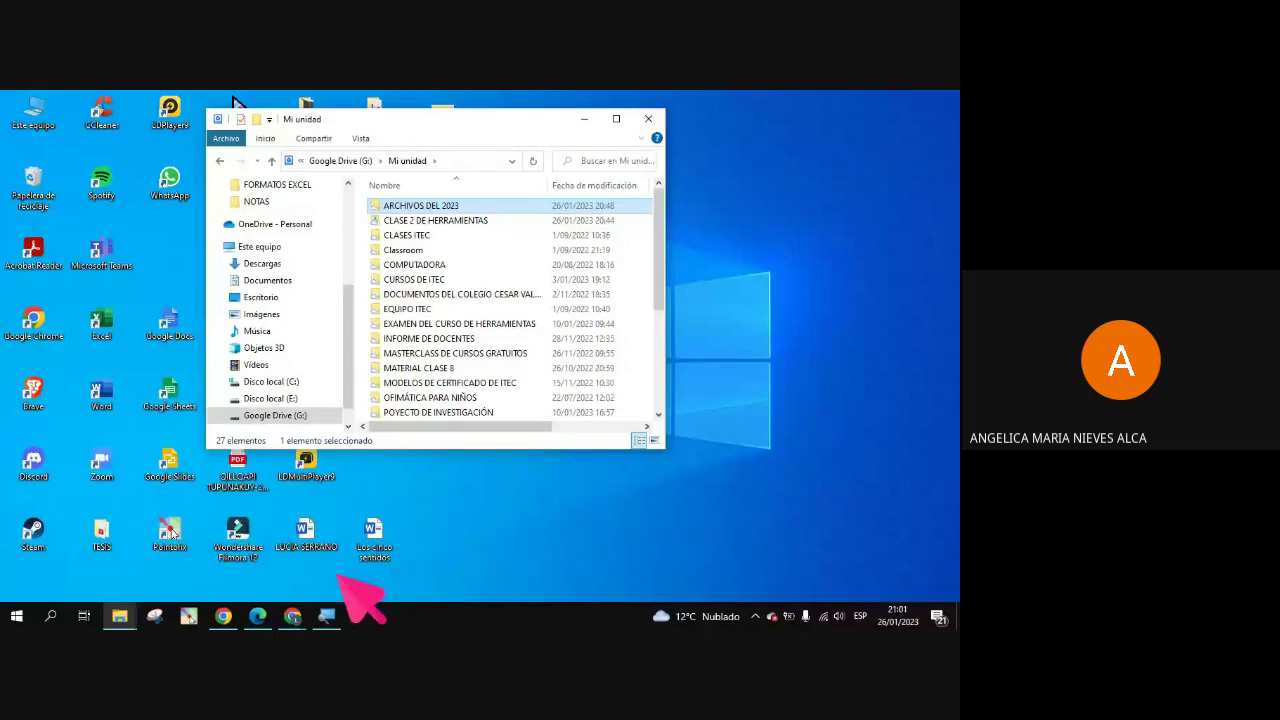
left_click(292, 614)
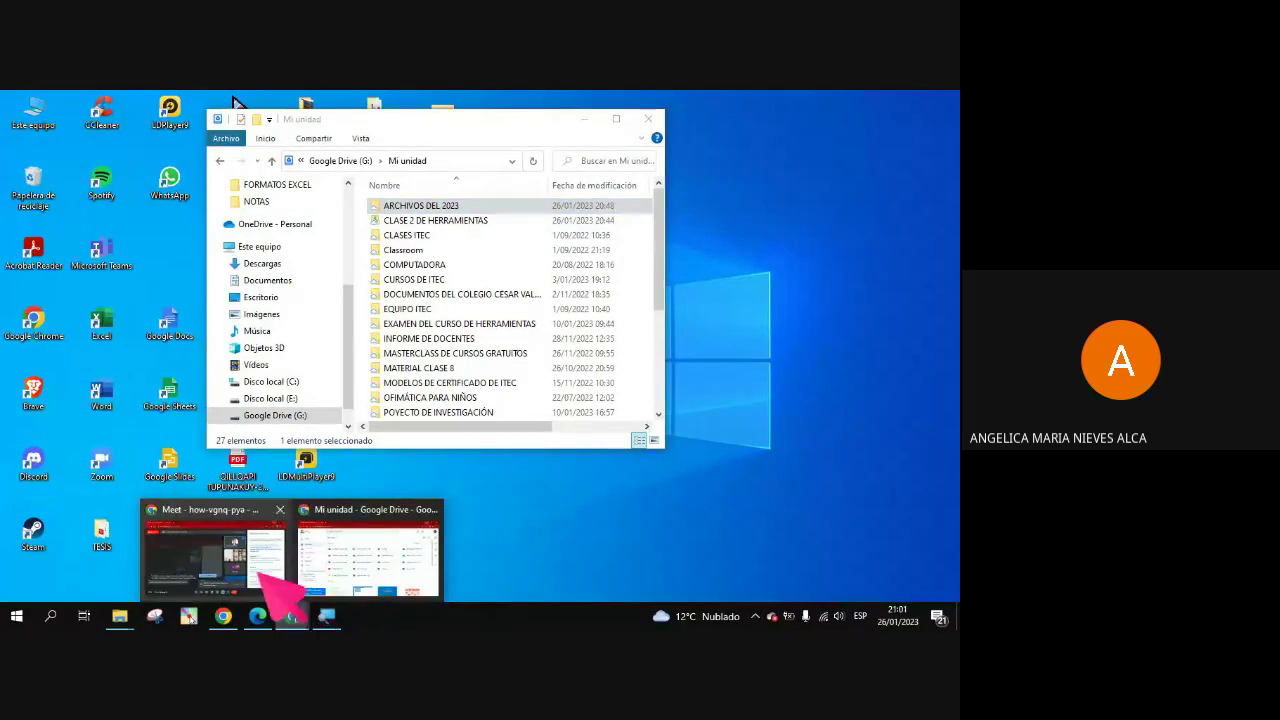
Switch to Google Drive and open Compartir for the CLASE 2 DE HERRAMIENTAS folder
left_click(330, 566)
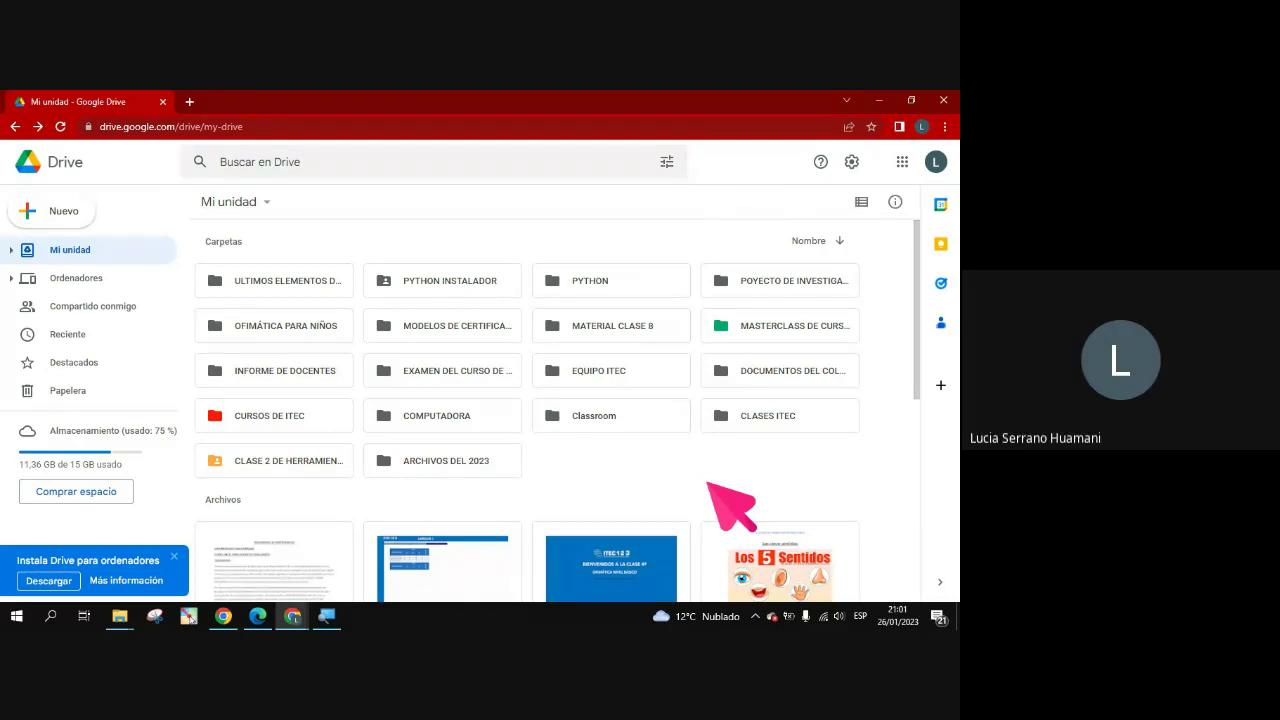
right_click(318, 465)
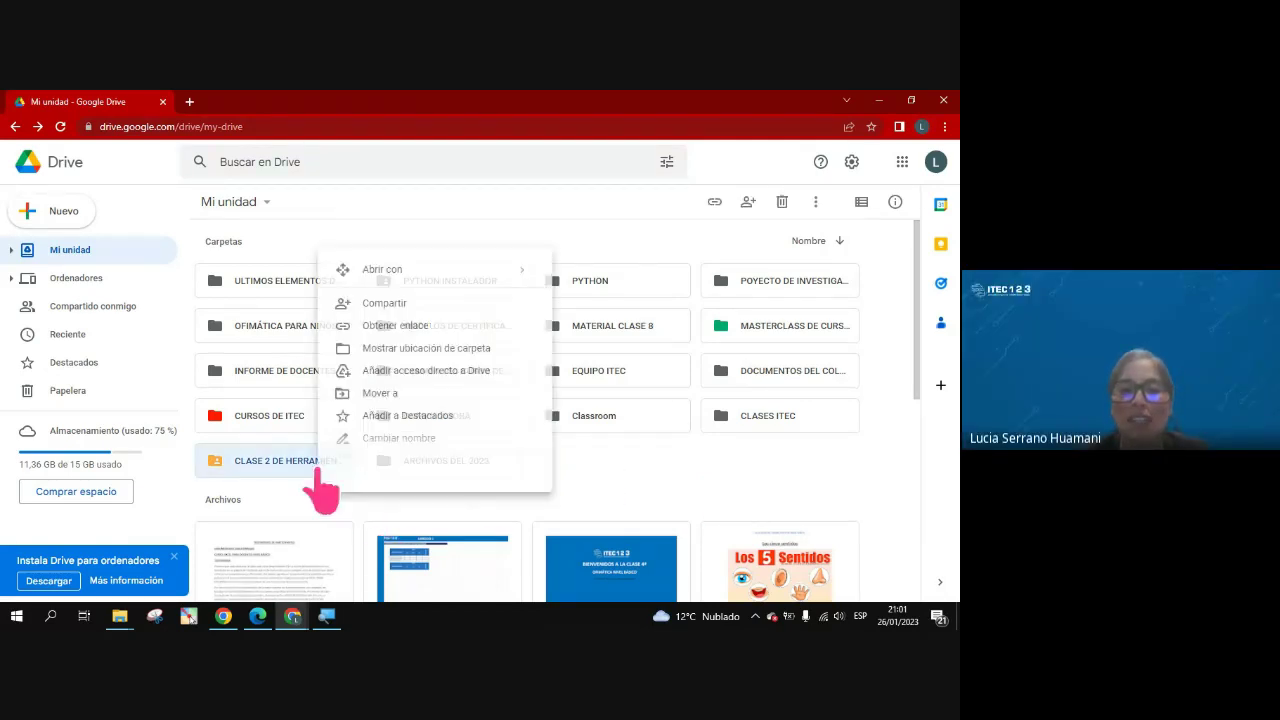
left_click(412, 304)
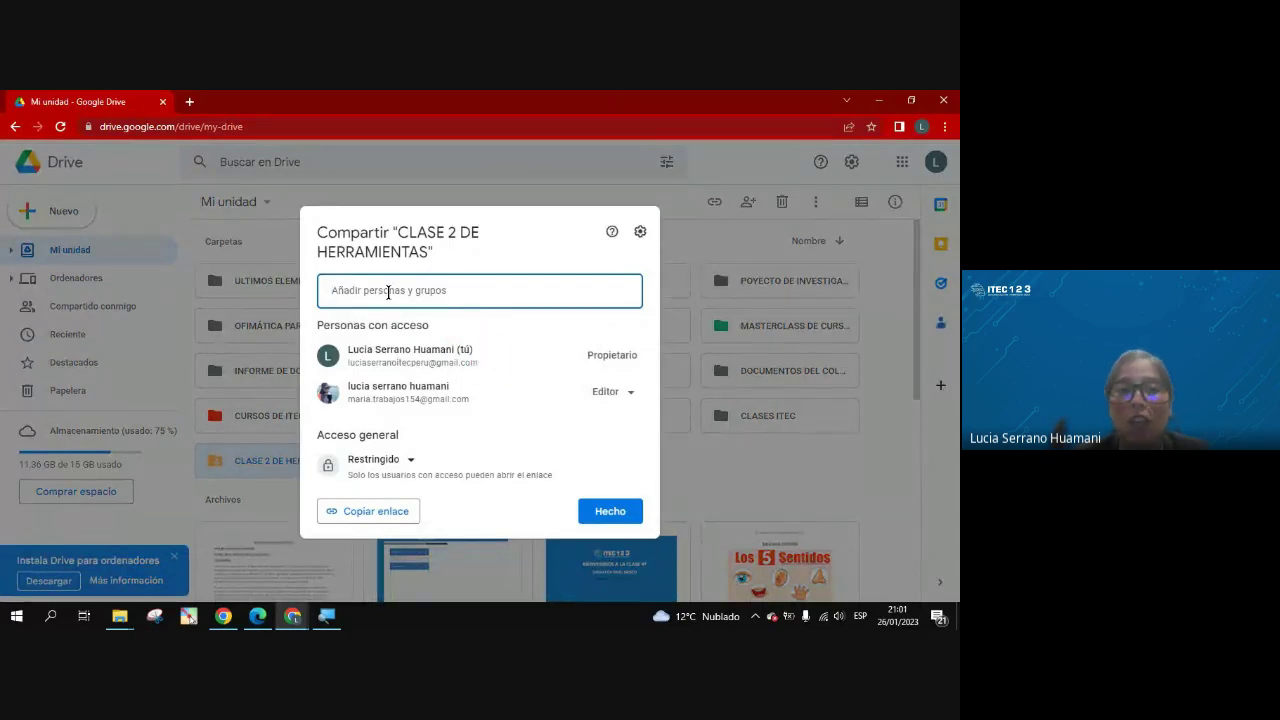
Show contact suggestions in the 'Añadir personas y grupos' field of the share dialog
left_click(388, 292)
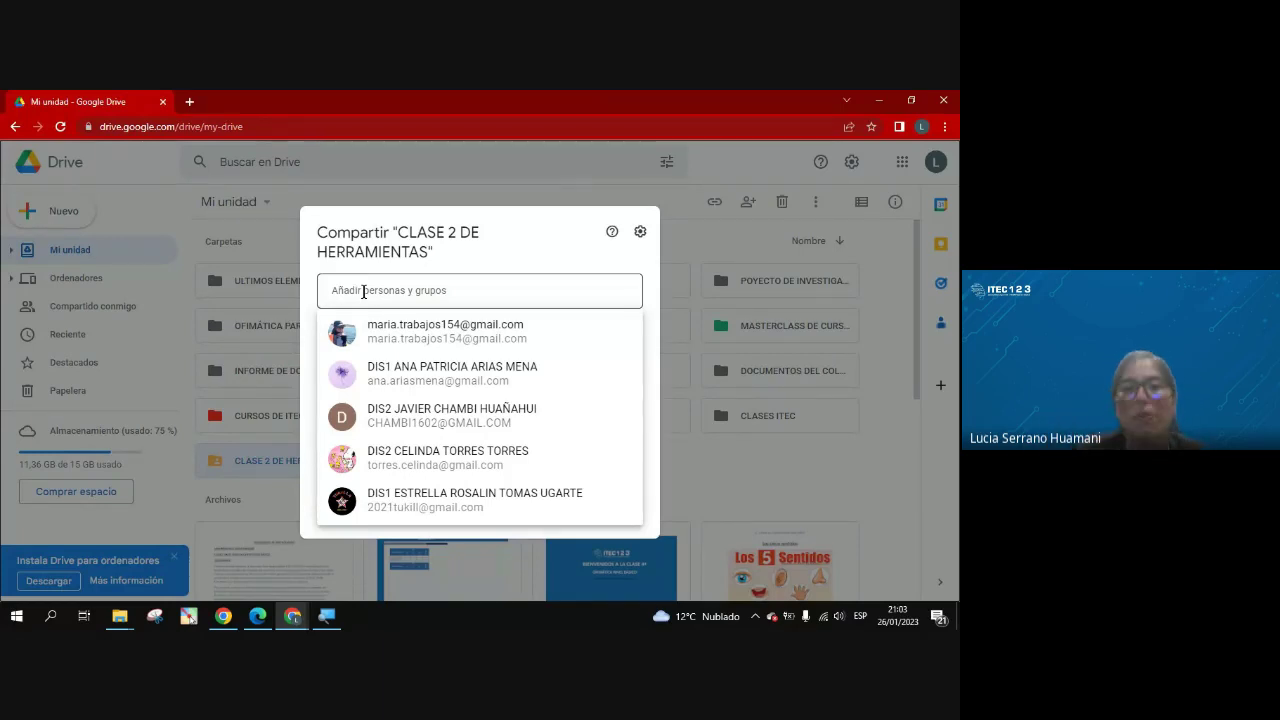
Dismiss the CLASE 2 DE HERRAMIENTAS share dialog to return to the Mi unidad folders
left_click(728, 470)
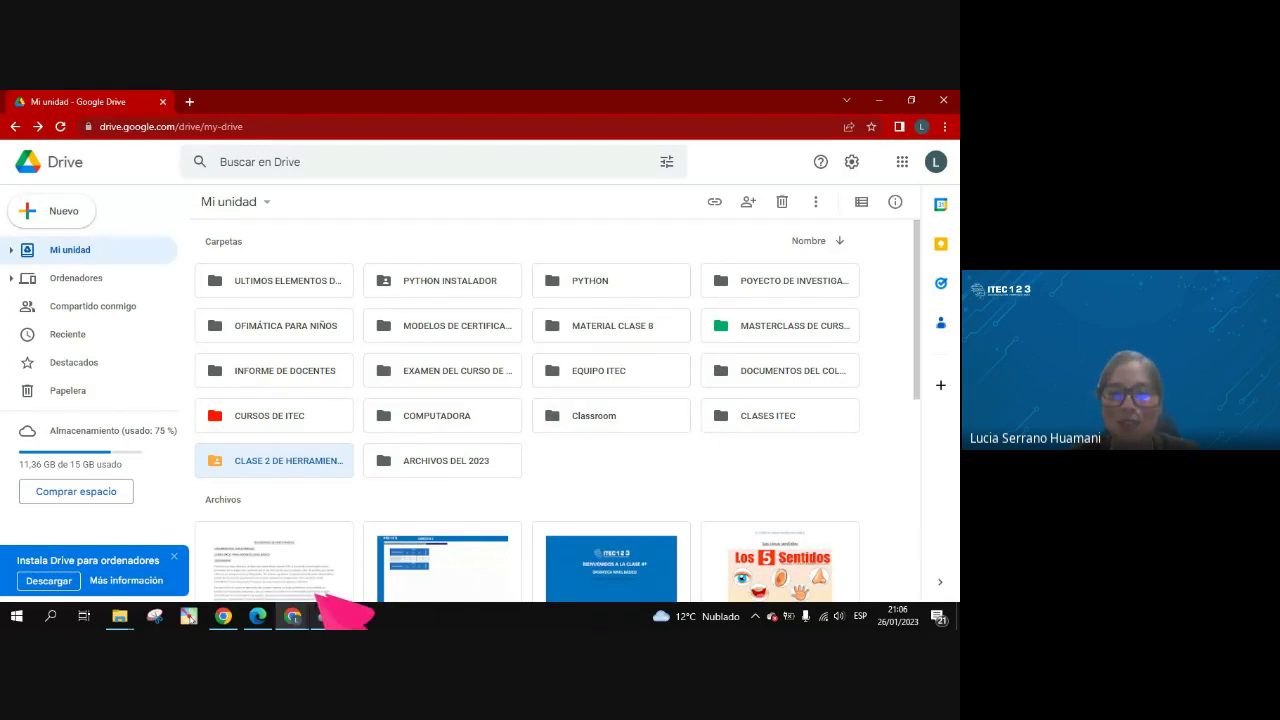
mouse_move(292, 615)
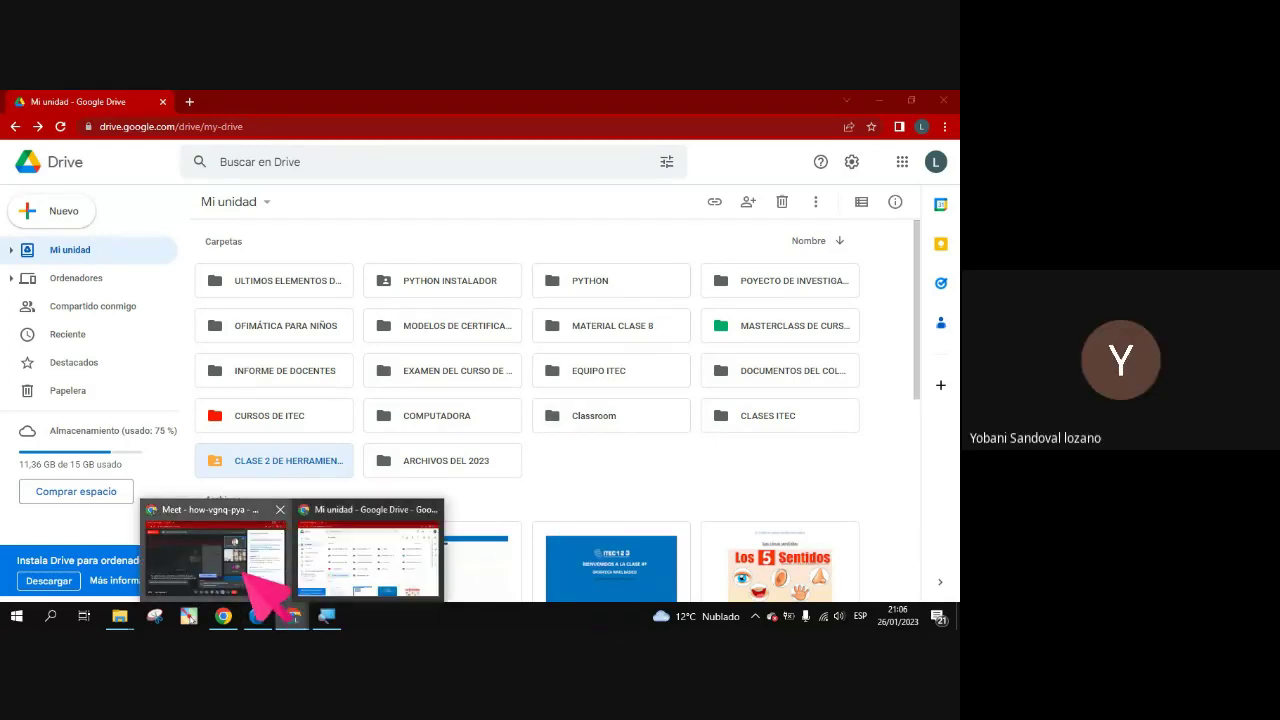
left_click(252, 575)
scroll(912, 428, "down", 5)
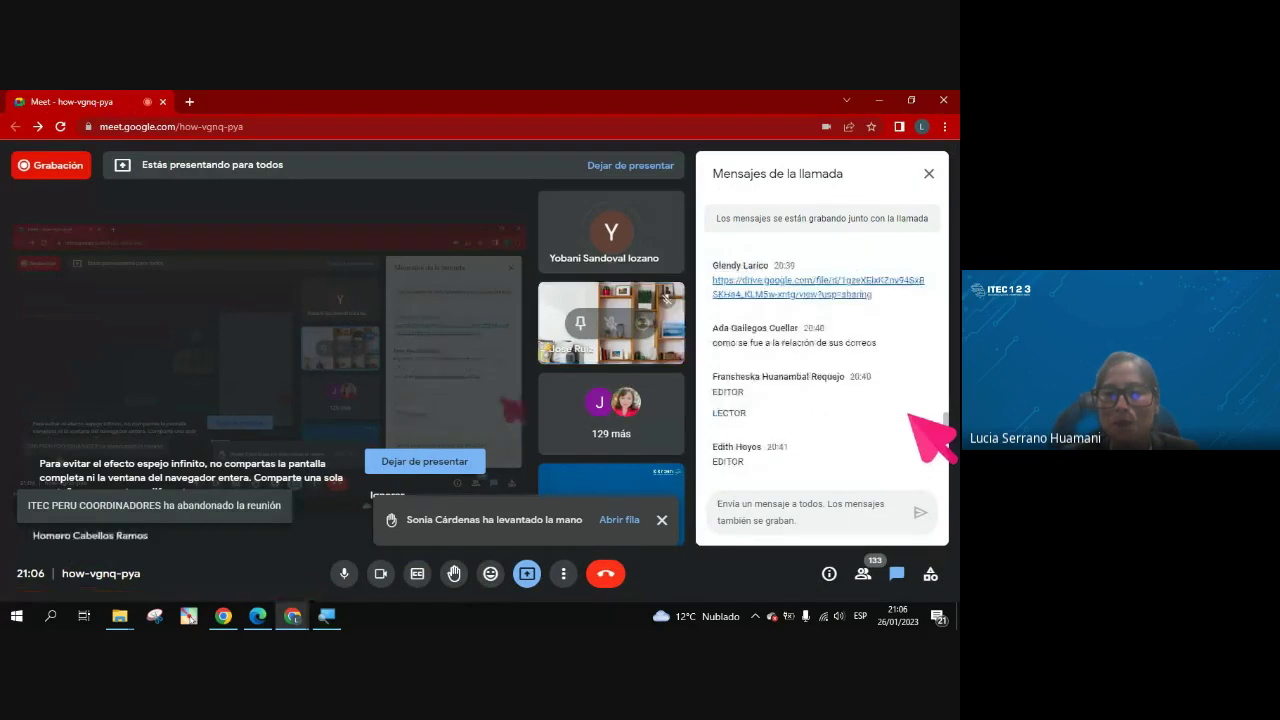
scroll(910, 420, "down", 10)
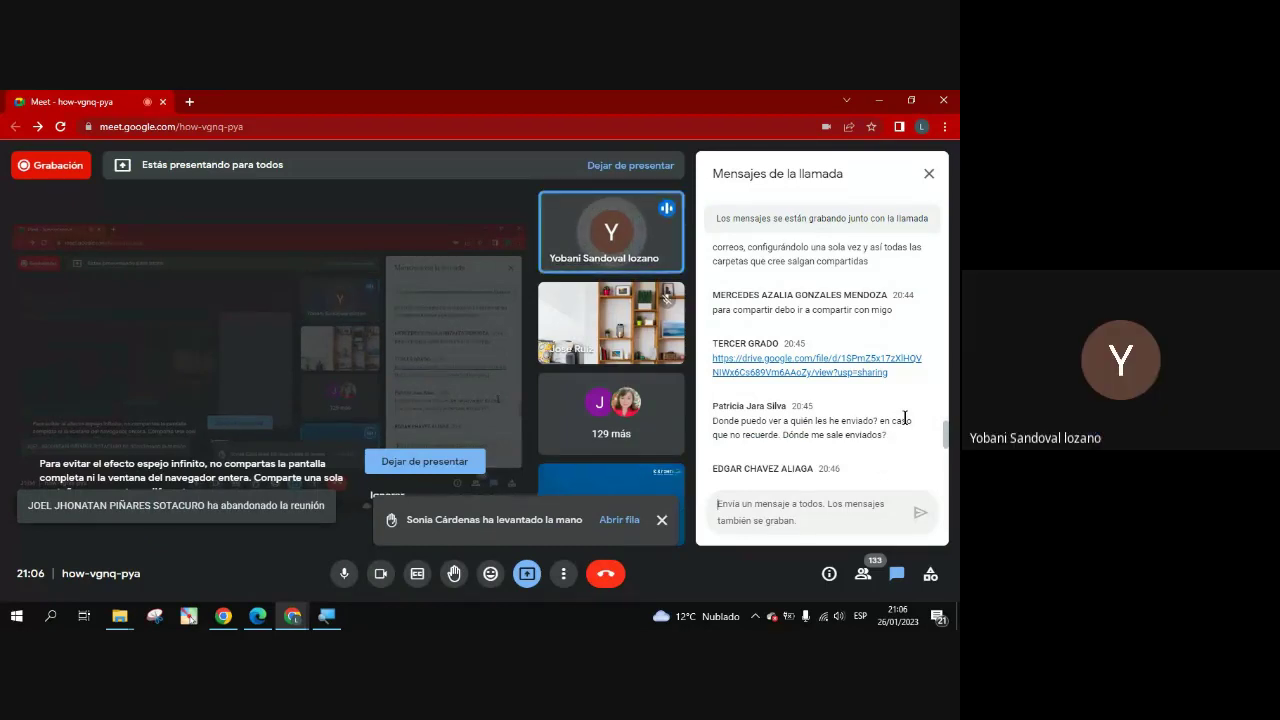
scroll(946, 430, "down", 2)
scroll(908, 420, "down", 10)
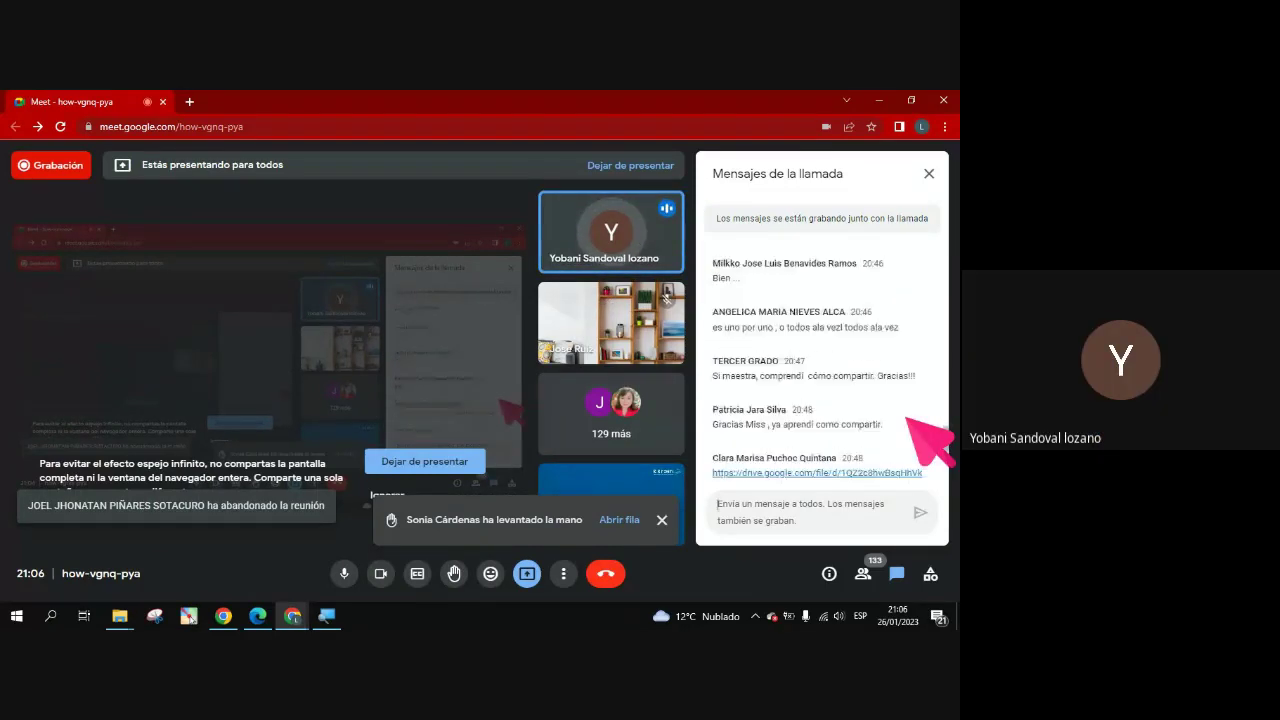
scroll(908, 420, "down", 5)
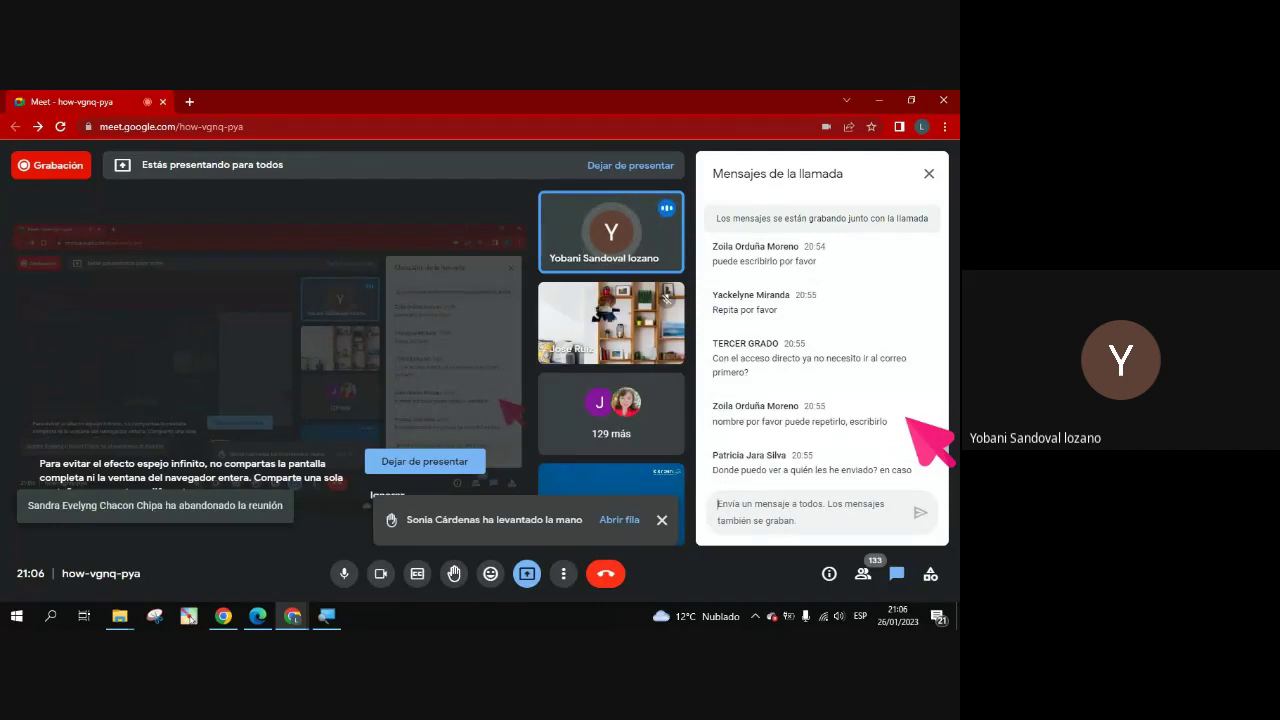
scroll(908, 420, "down", 2)
scroll(908, 420, "down", 5)
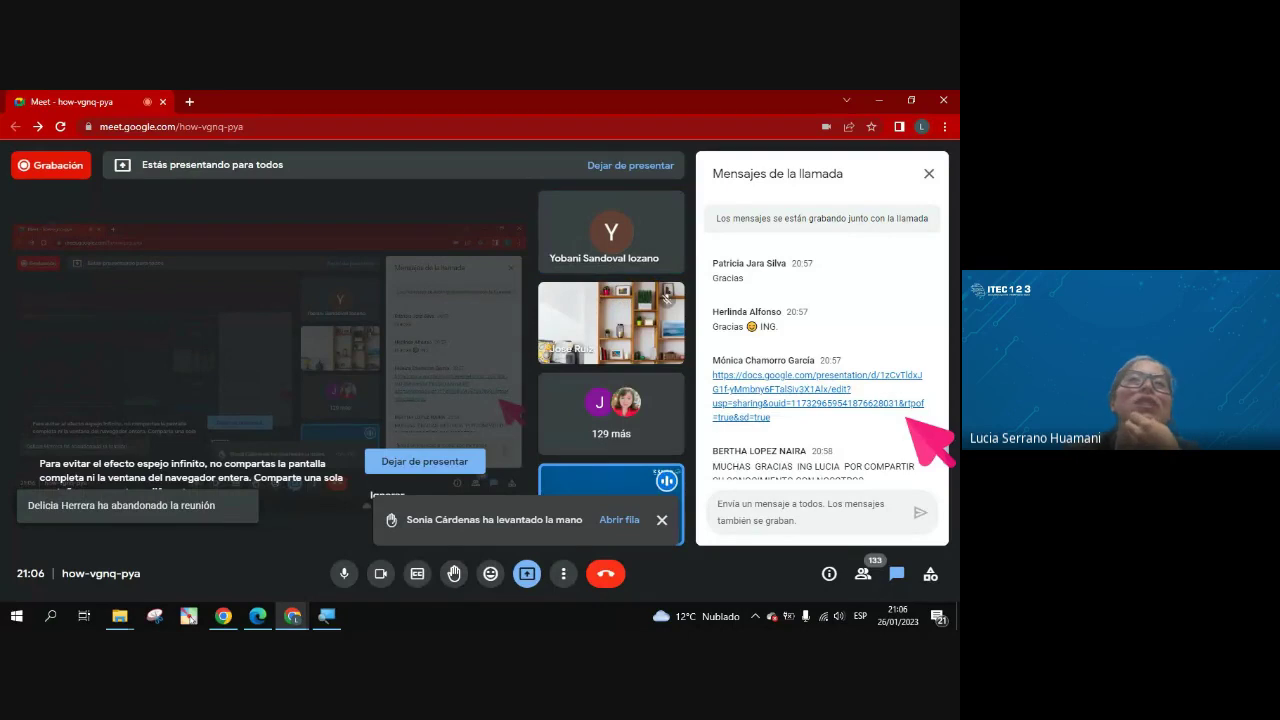
scroll(908, 420, "down", 6)
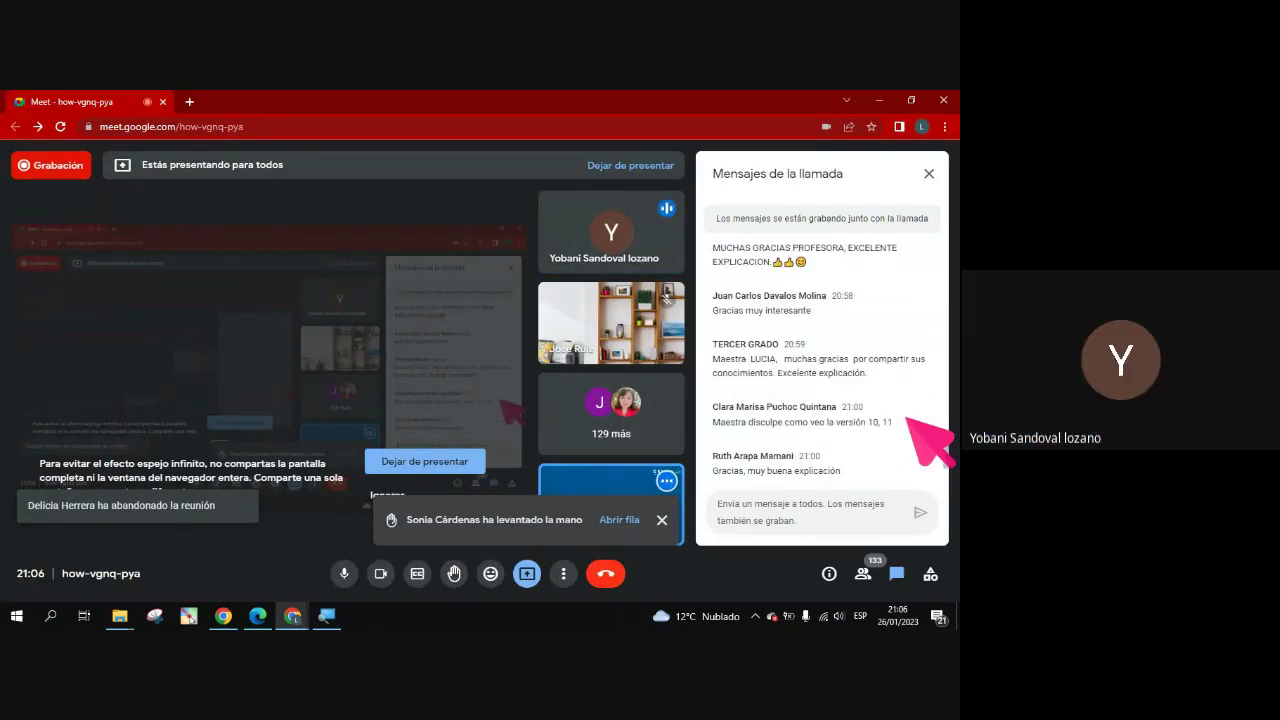
scroll(908, 420, "down", 4)
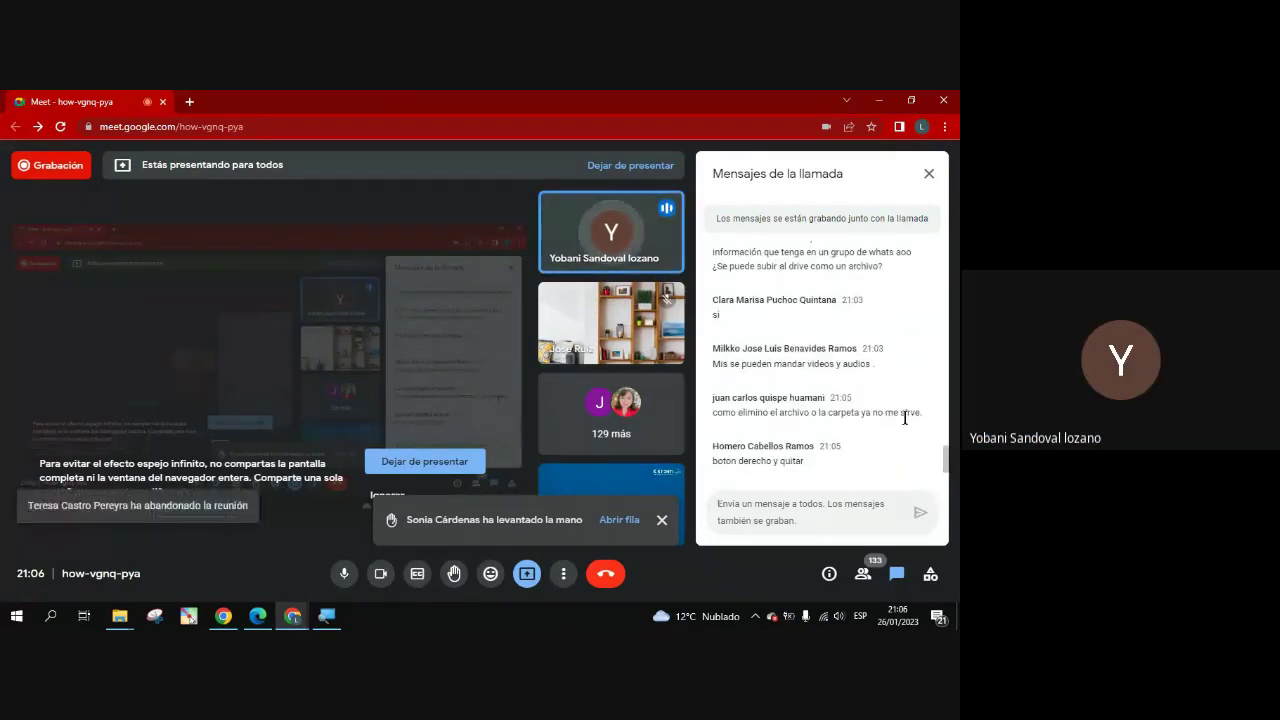
scroll(904, 417, "down", 2)
scroll(904, 417, "down", 4)
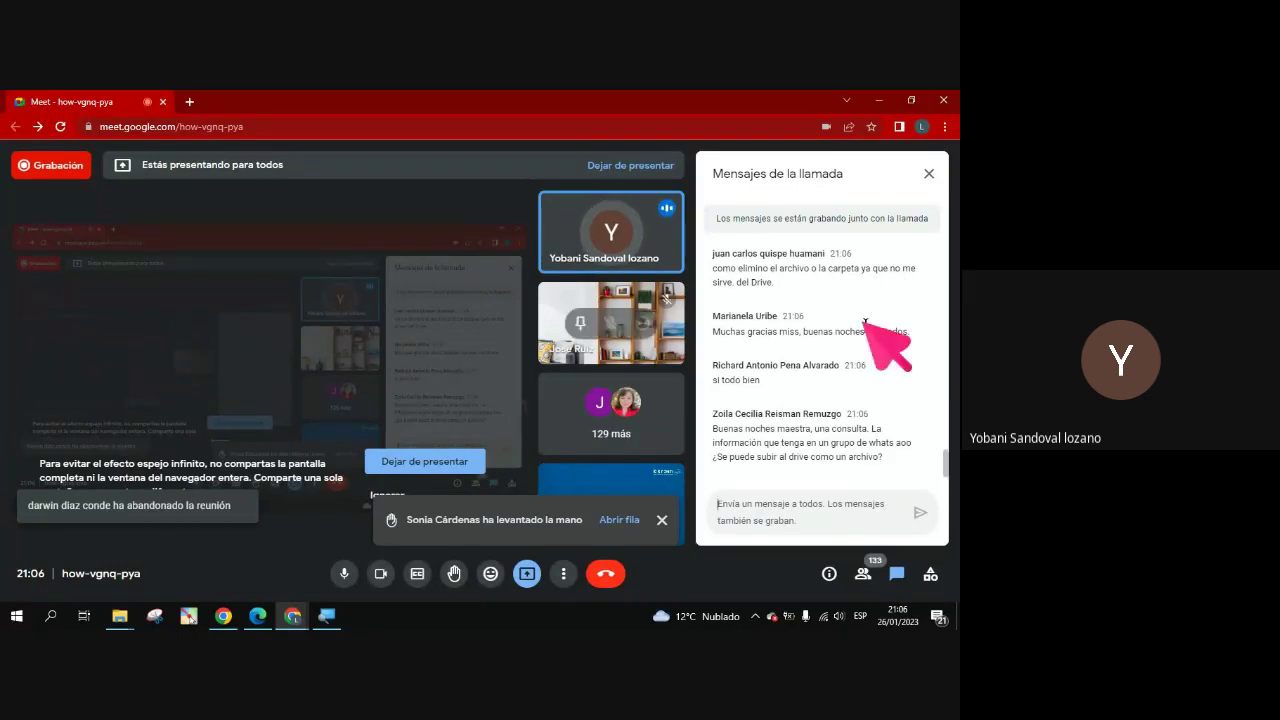
left_click(879, 100)
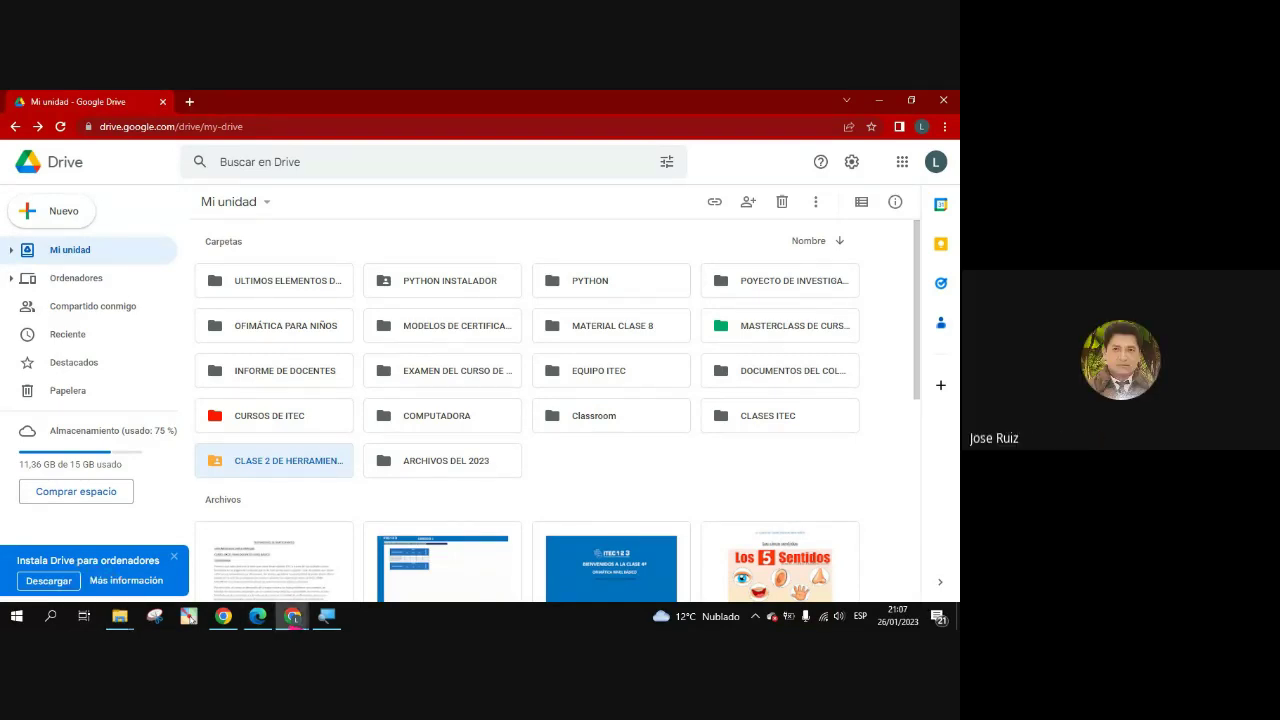
Bring the Google Meet call window, with its chat, back in front of Drive
mouse_move(292, 616)
left_click(230, 578)
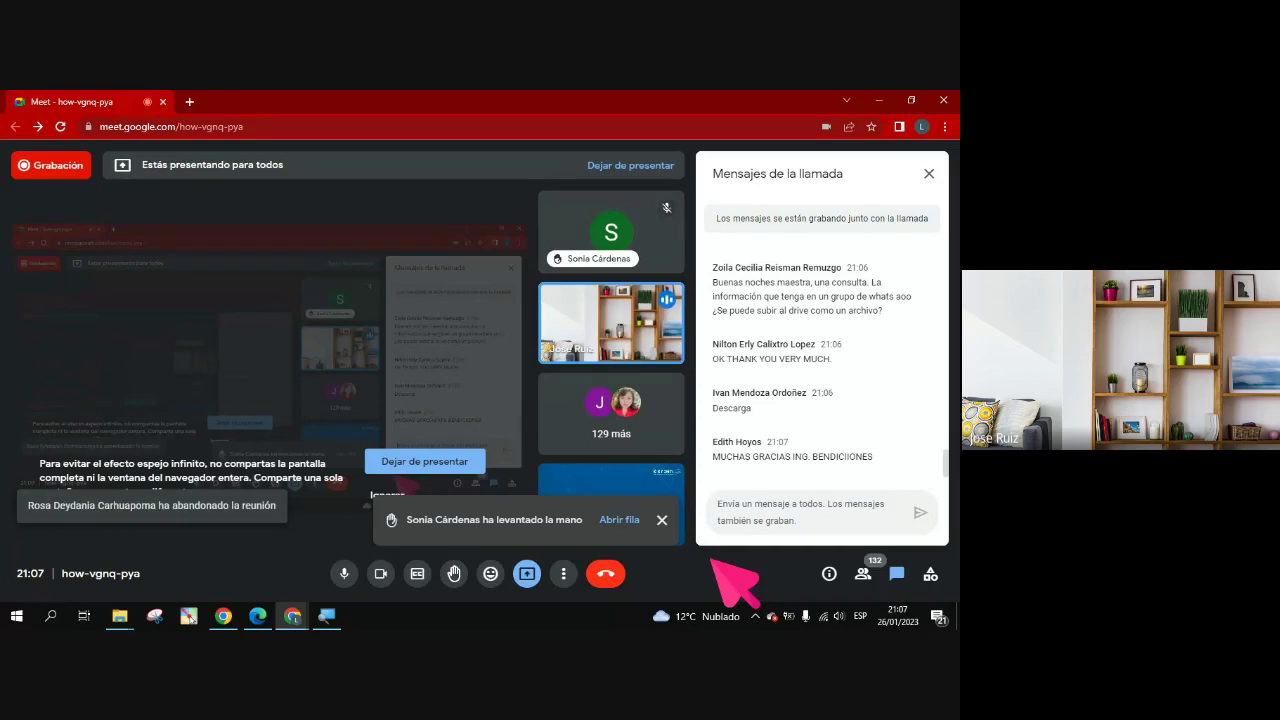
Minimize the Google Meet window to reveal the Explorer Mi unidad folder list
left_click(879, 100)
Minimize the remaining browser window and close the Mi unidad Explorer window
left_click(879, 100)
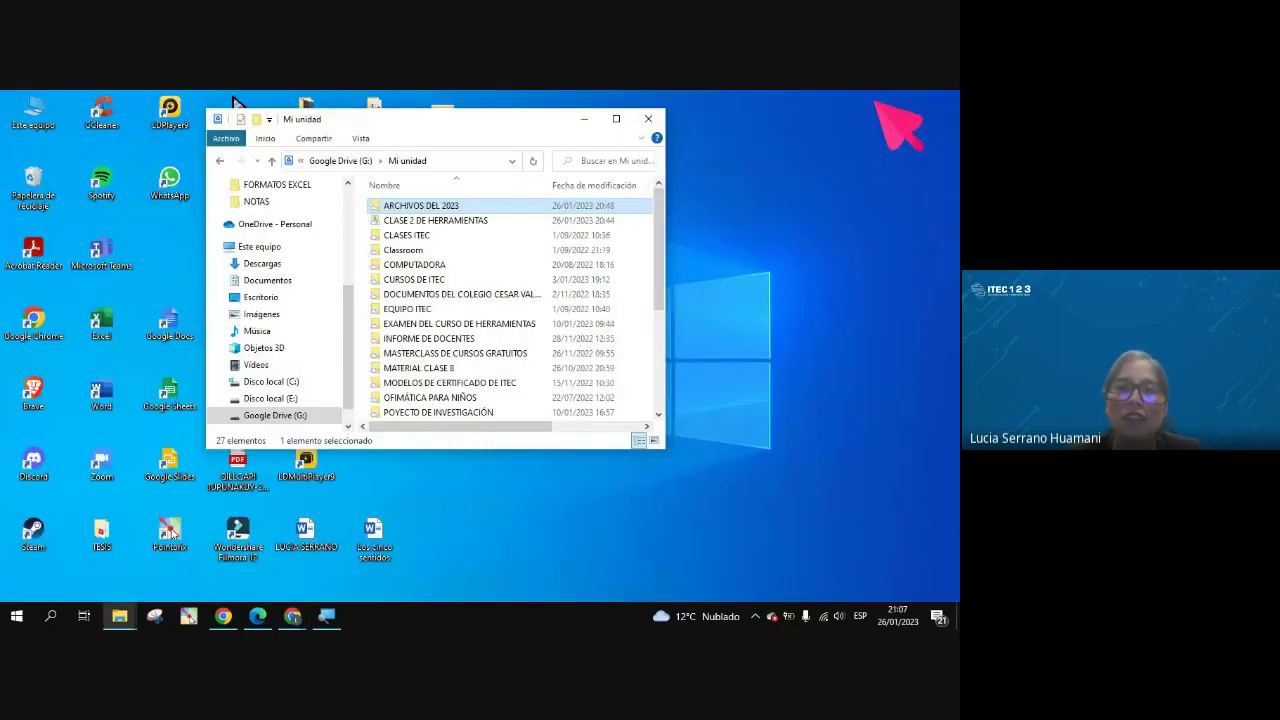
left_click(648, 118)
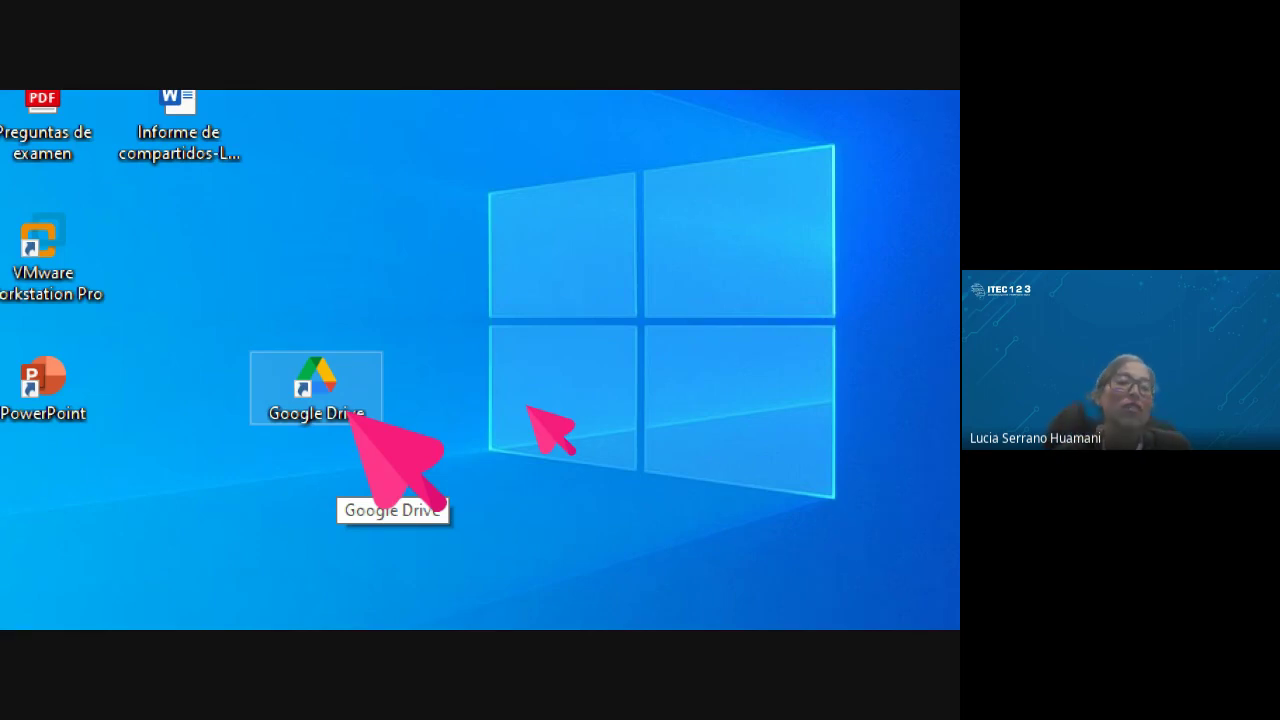
Drag the Google Drive desktop shortcut to several spots on the desktop
left_click_drag(322, 372, 228, 285)
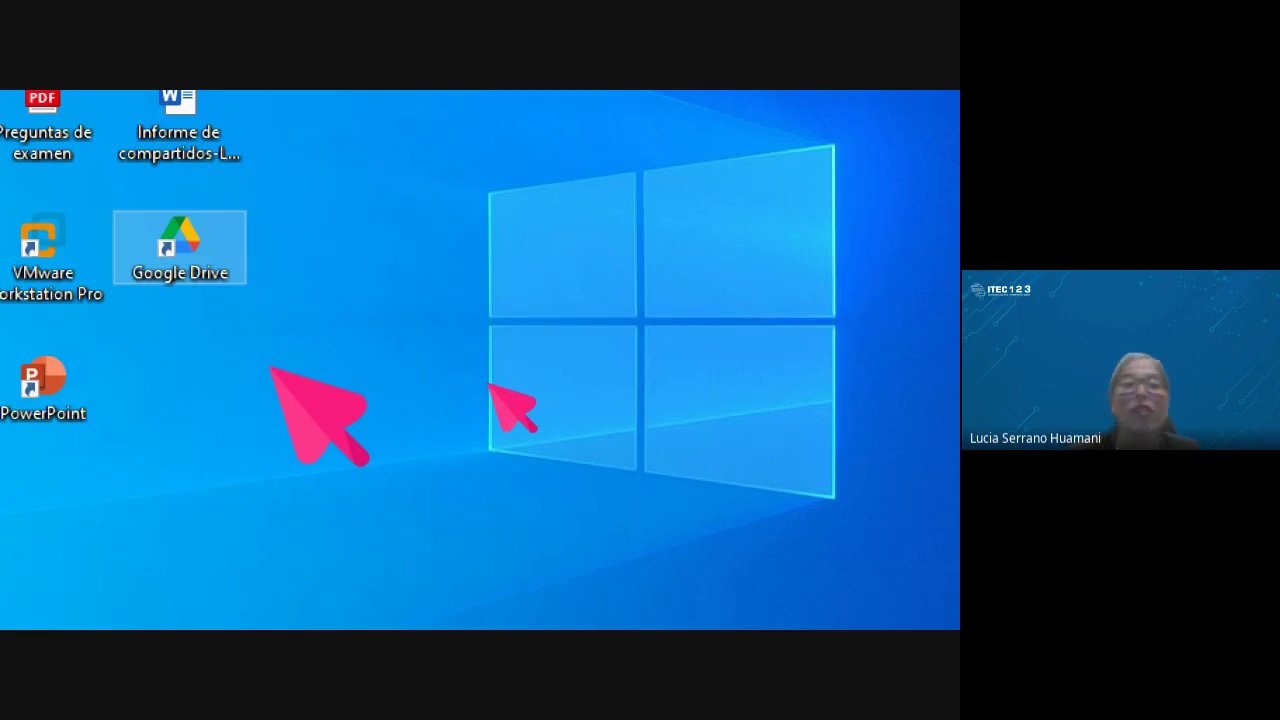
left_click_drag(192, 232, 323, 425)
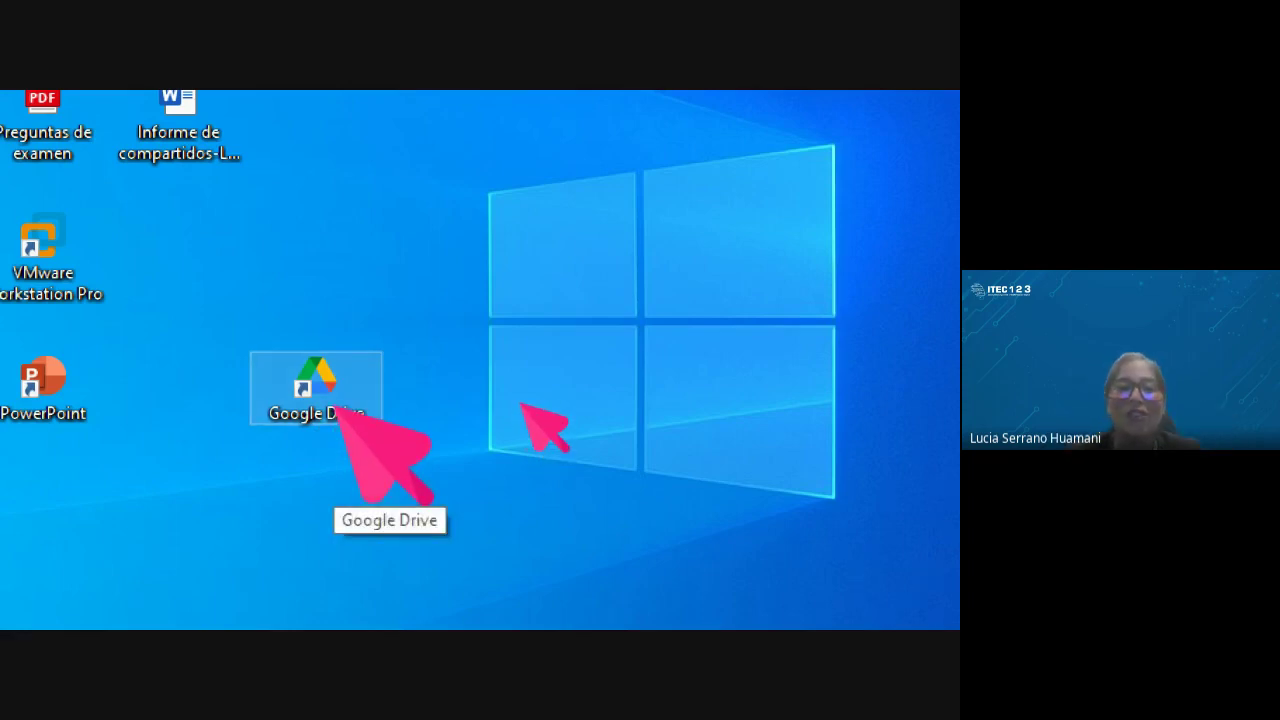
left_click_drag(338, 408, 152, 410)
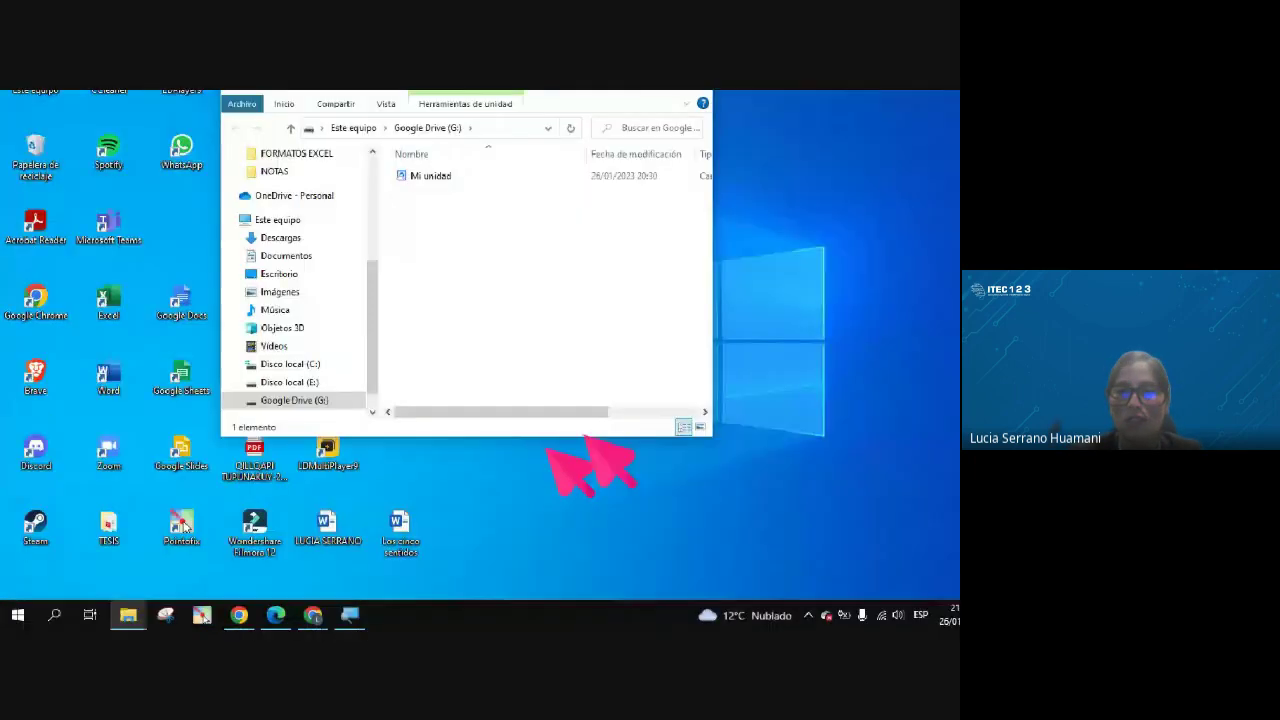
Maximize Explorer, browse Mi unidad, close it, and grid the Google Drive shortcut beside VMware
left_click(616, 118)
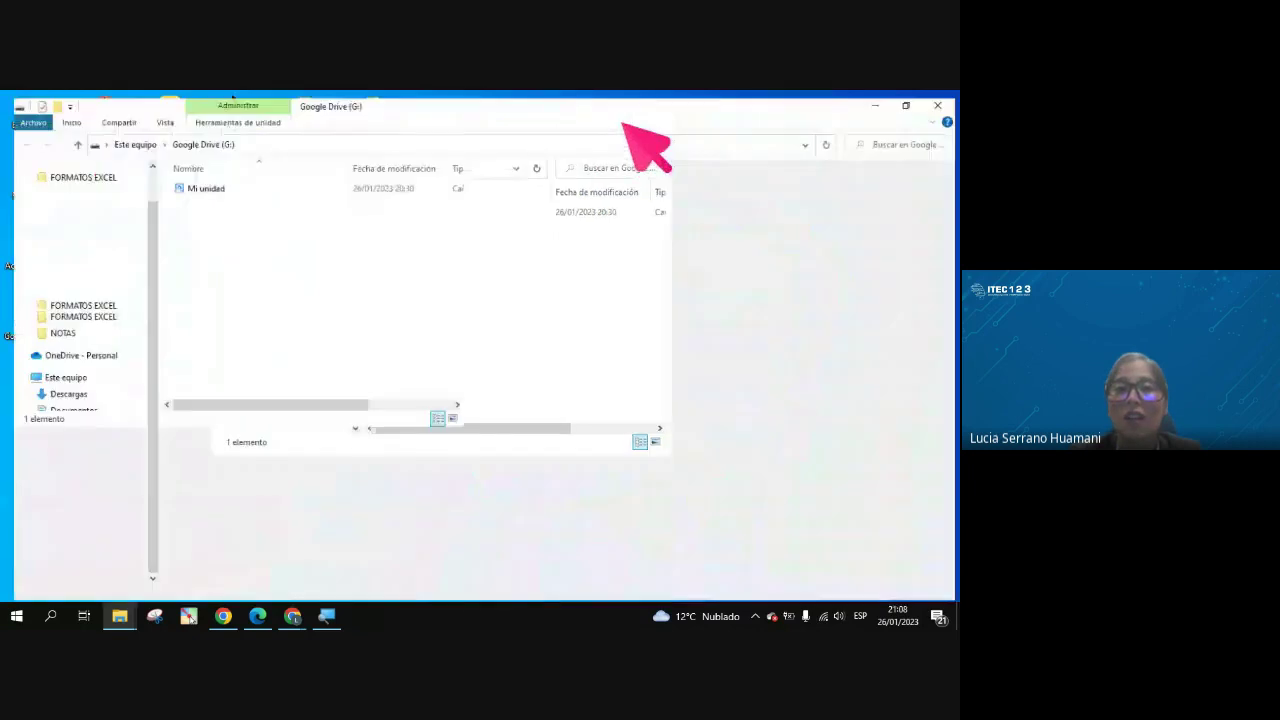
double_click(190, 183)
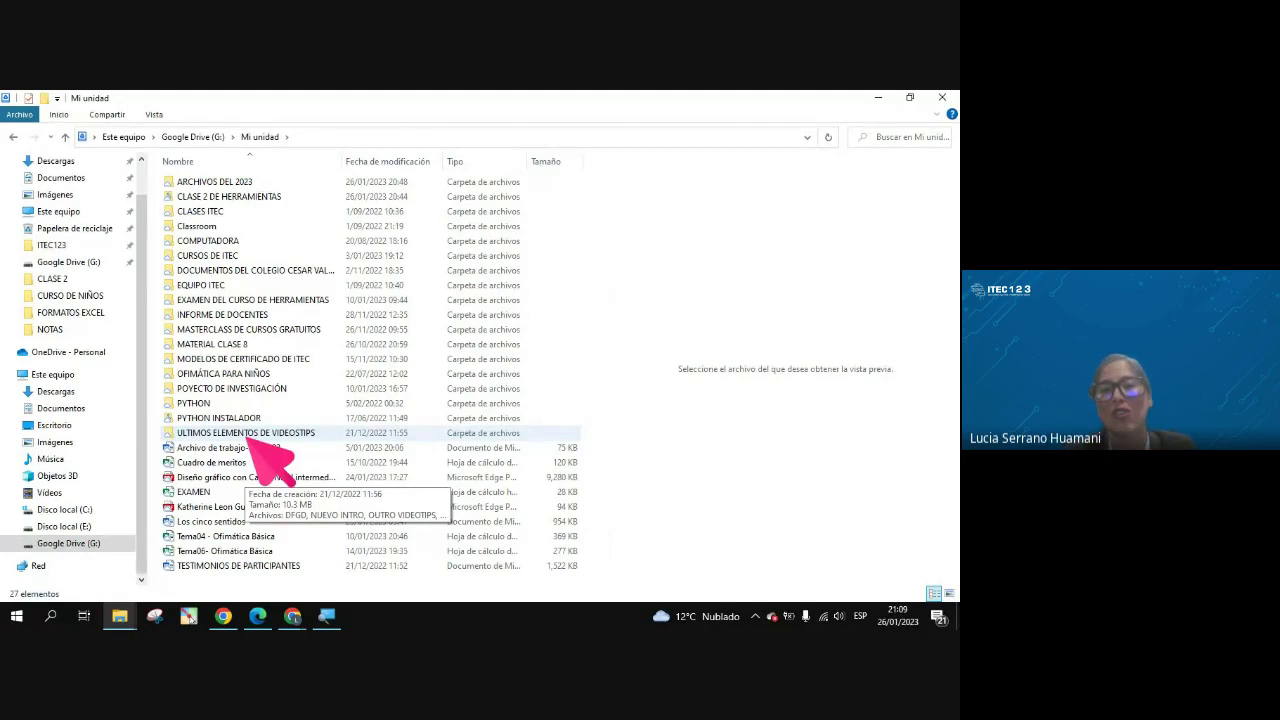
left_click(942, 97)
left_click_drag(515, 388, 457, 349)
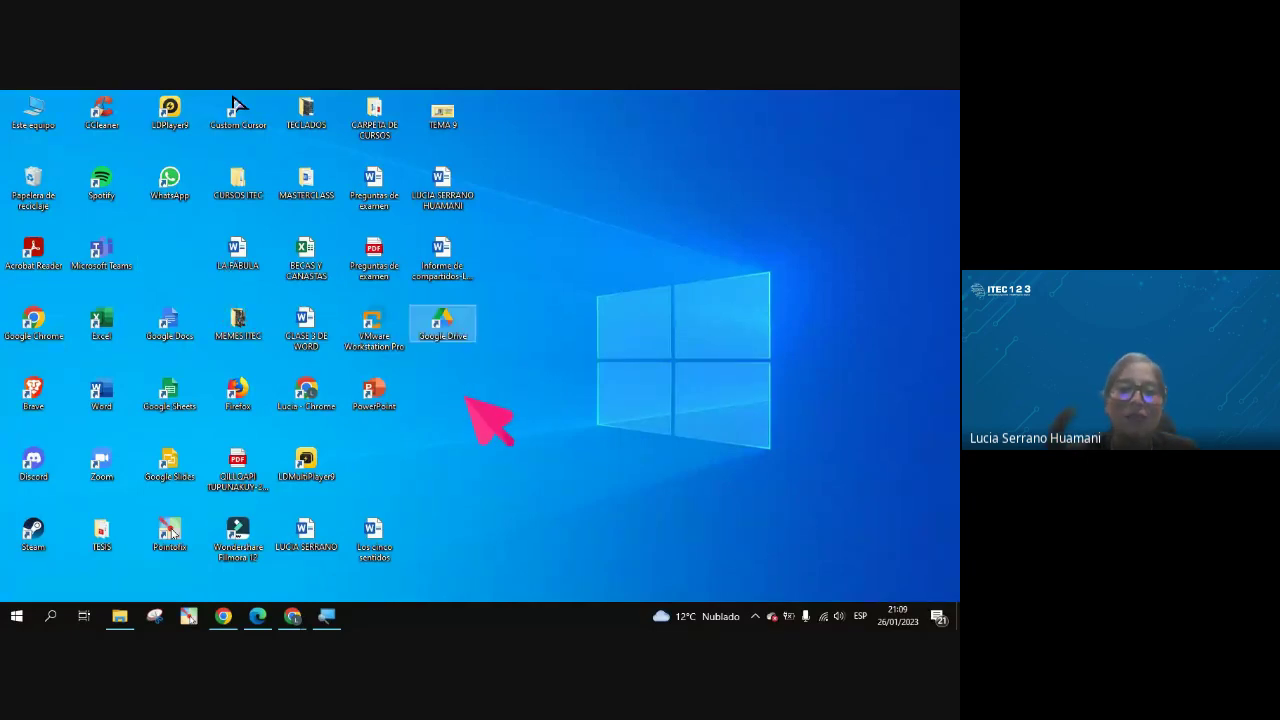
Bring up the Meet call, then switch to the 'Mi unidad - Google Drive' window
mouse_move(292, 616)
left_click(210, 586)
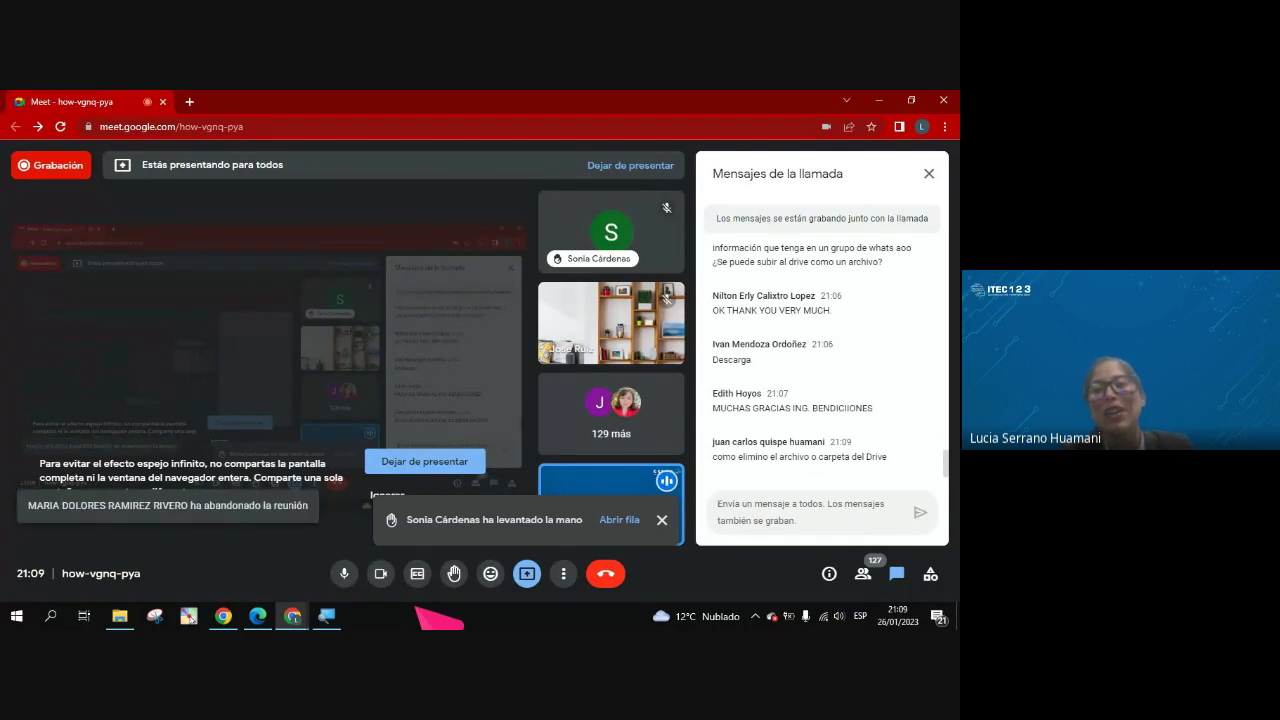
left_click(290, 614)
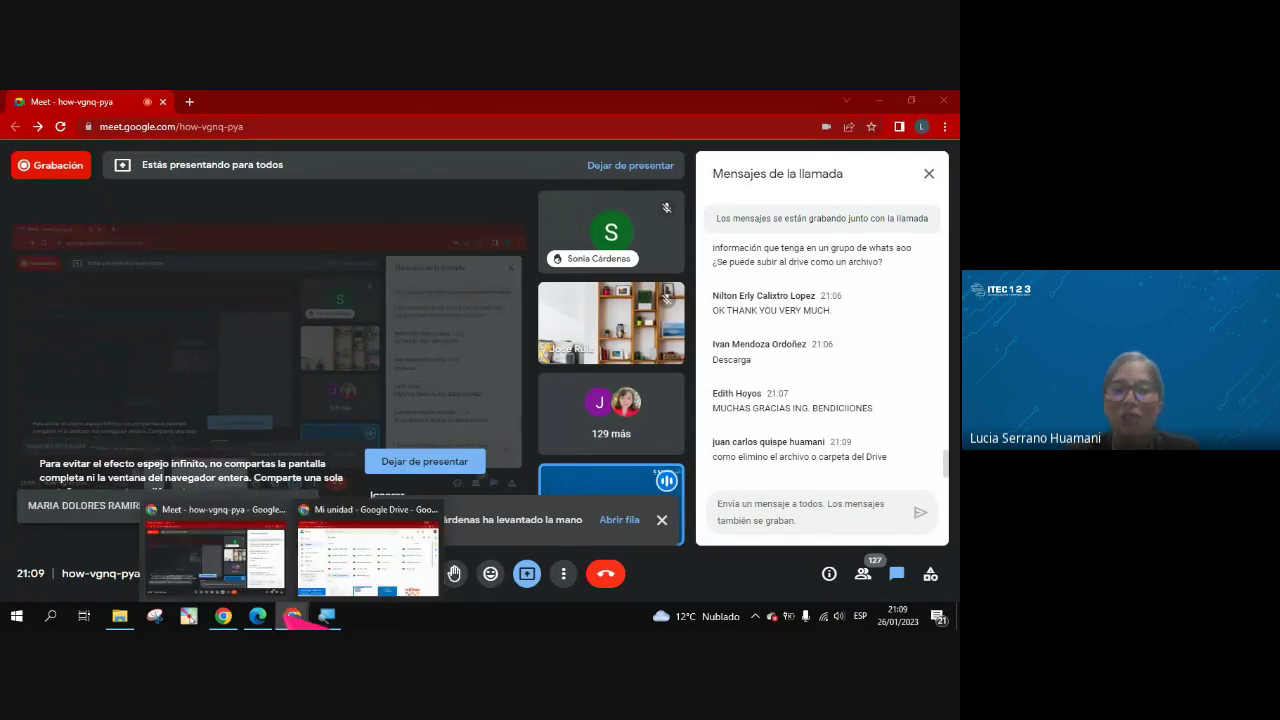
left_click(345, 556)
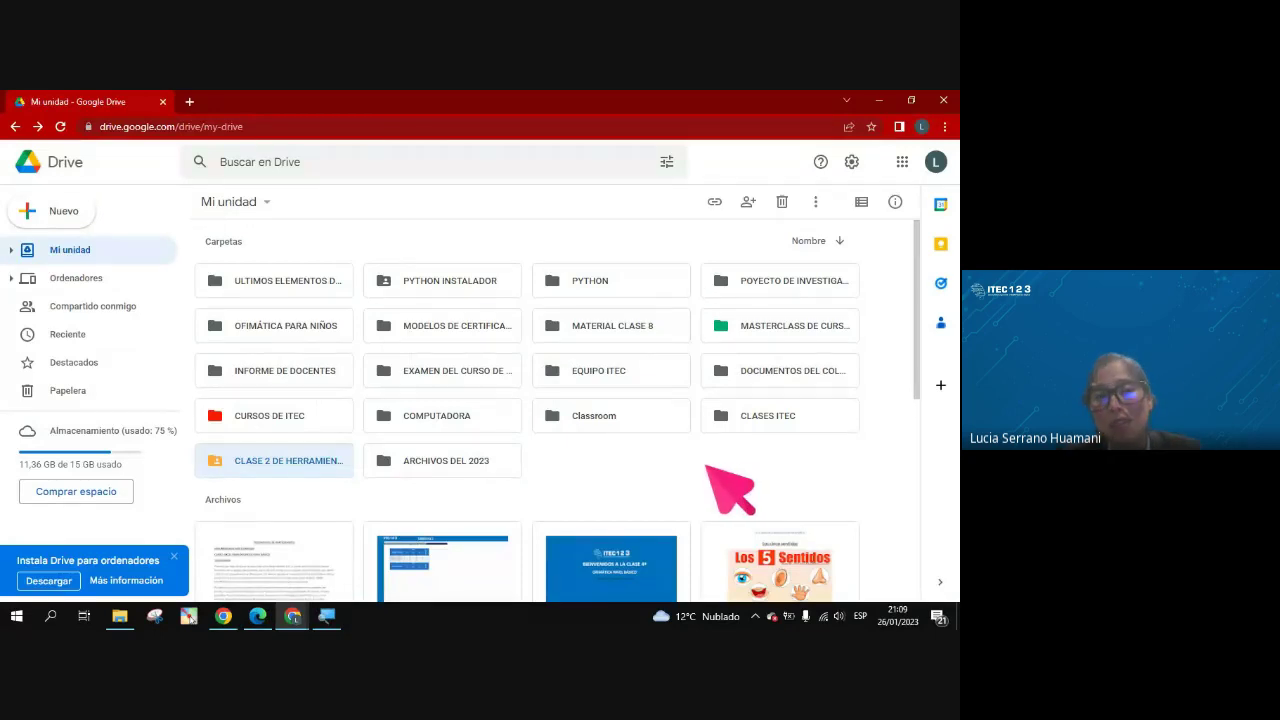
Send the ARCHIVOS DEL 2023 folder to the trash using Quitar from its context menu
right_click(437, 462)
mouse_move(540, 462)
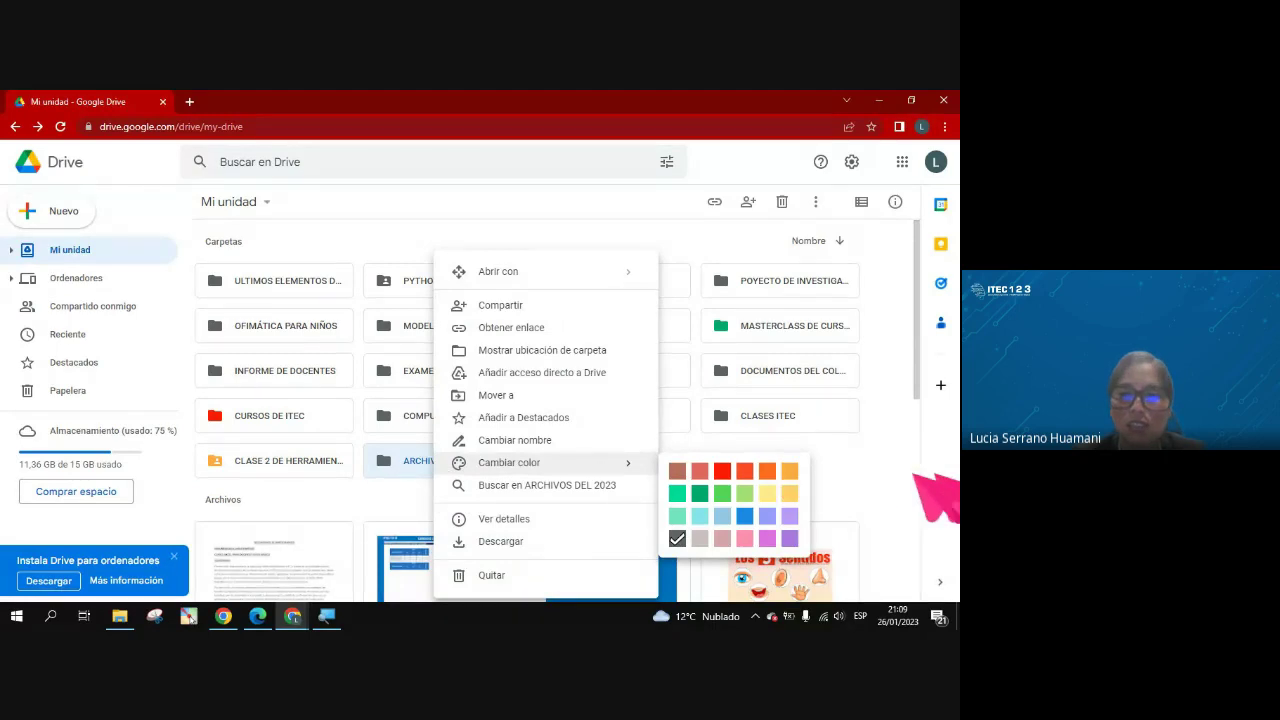
left_click(882, 477)
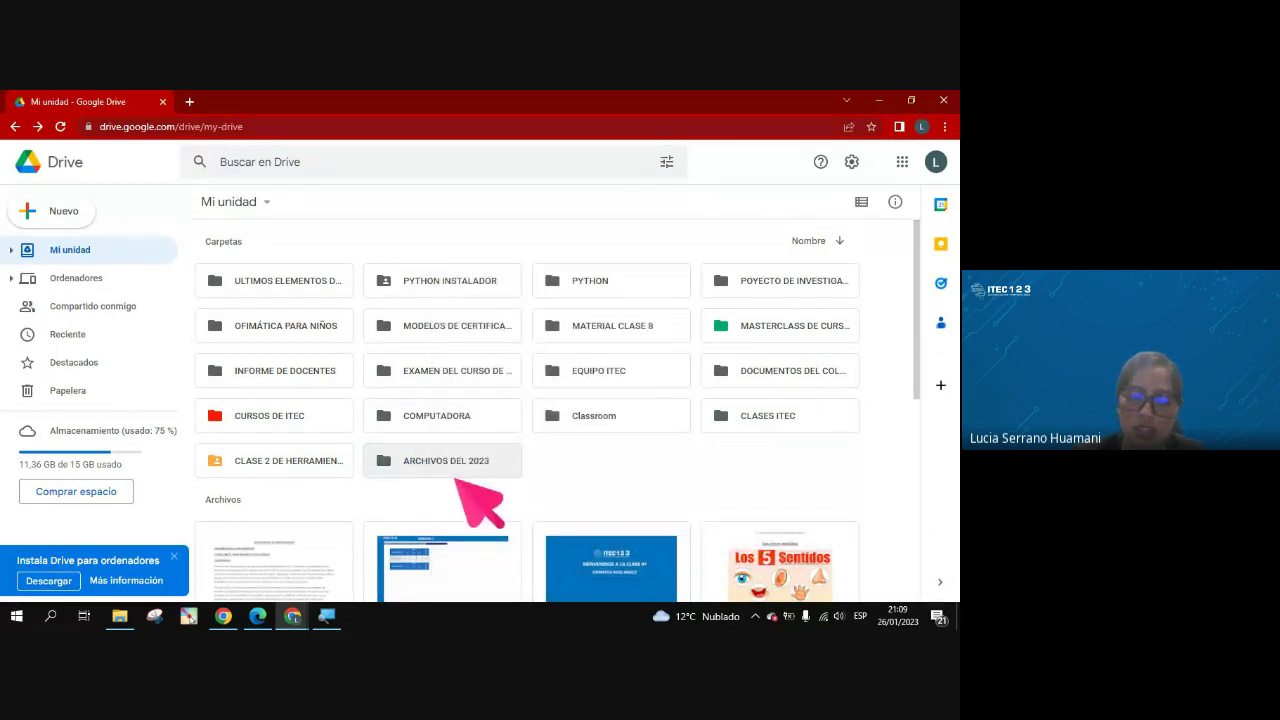
left_click(455, 476)
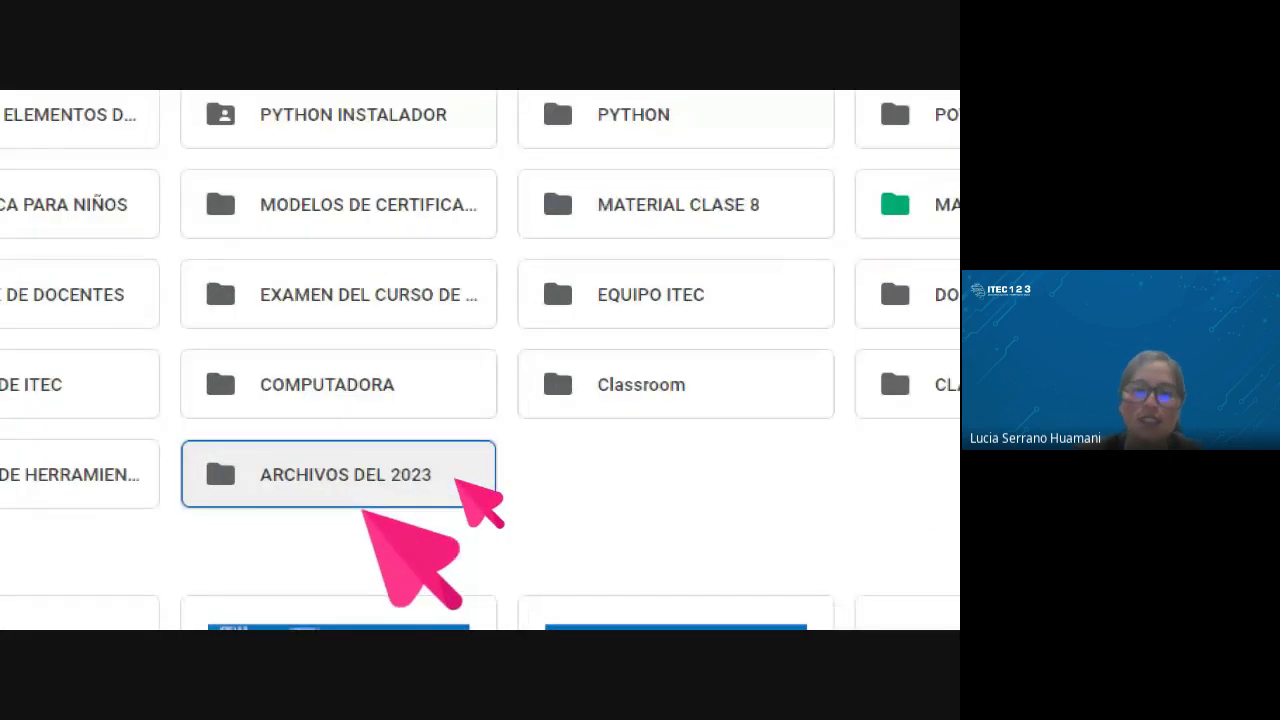
right_click(455, 466)
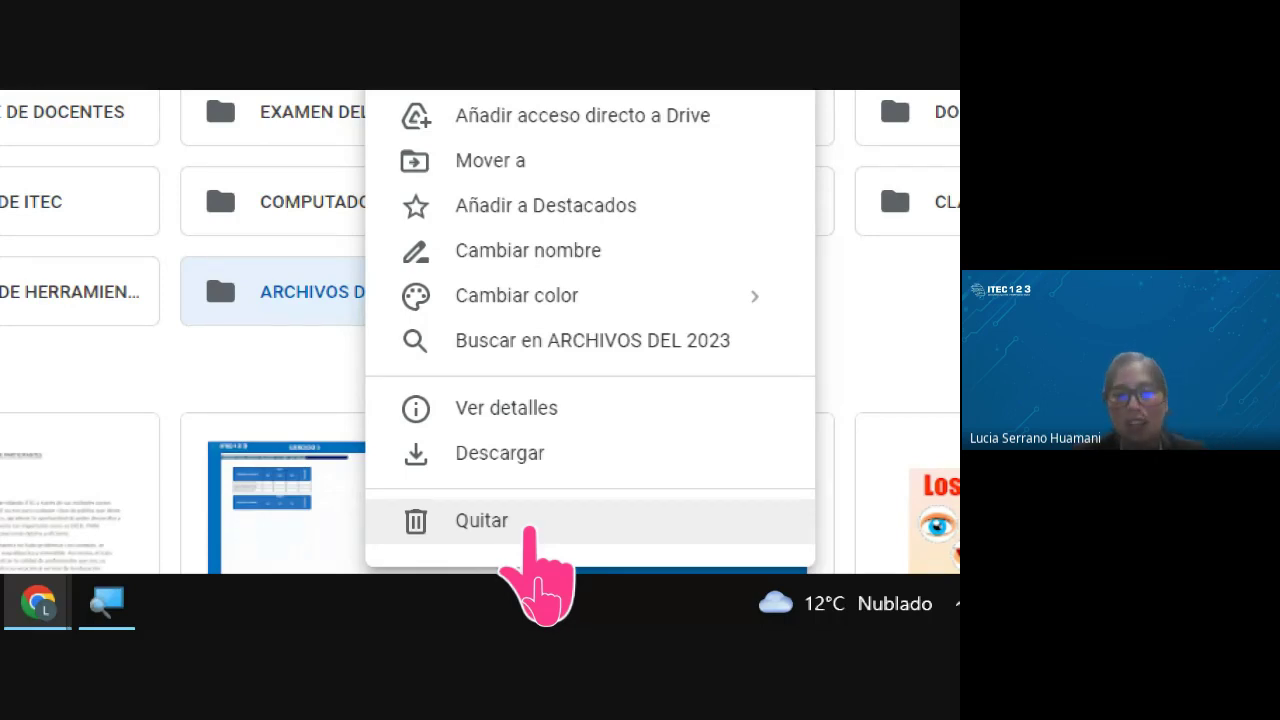
left_click(528, 525)
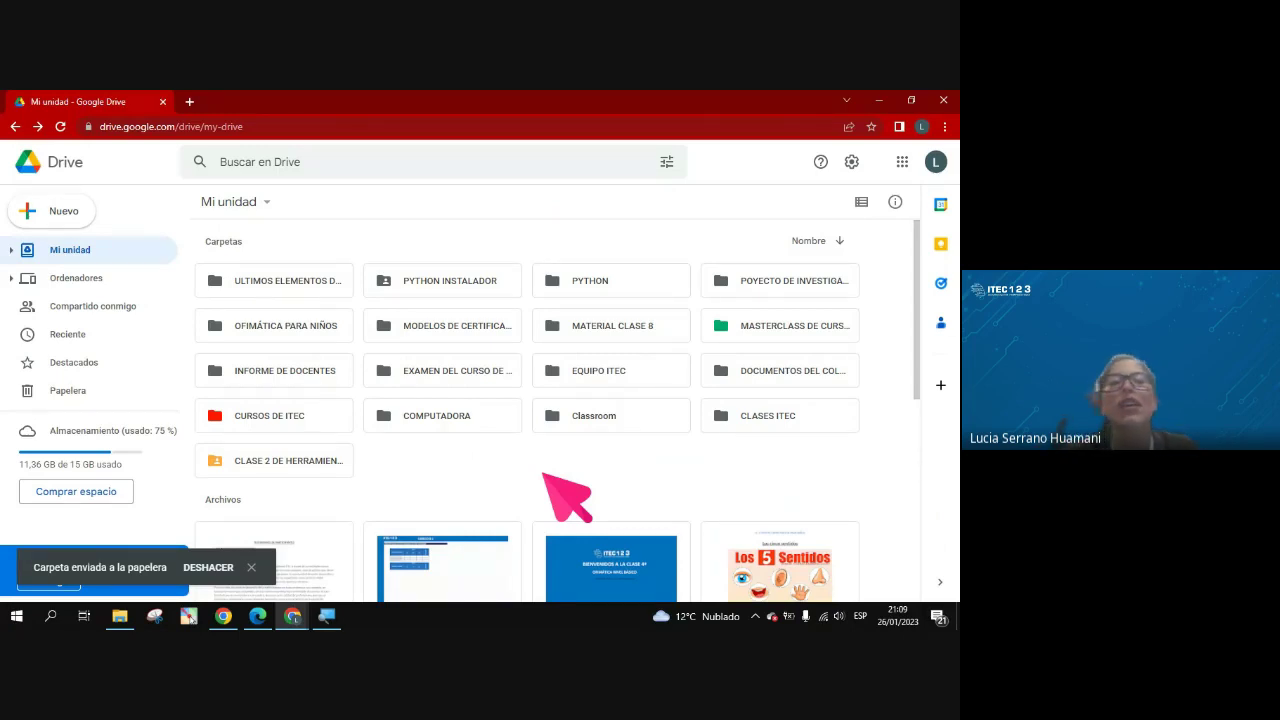
Verify ARCHIVOS DEL 2023 in Papelera, return to Mi unidad, minimize Drive and stop presenting
left_click(68, 391)
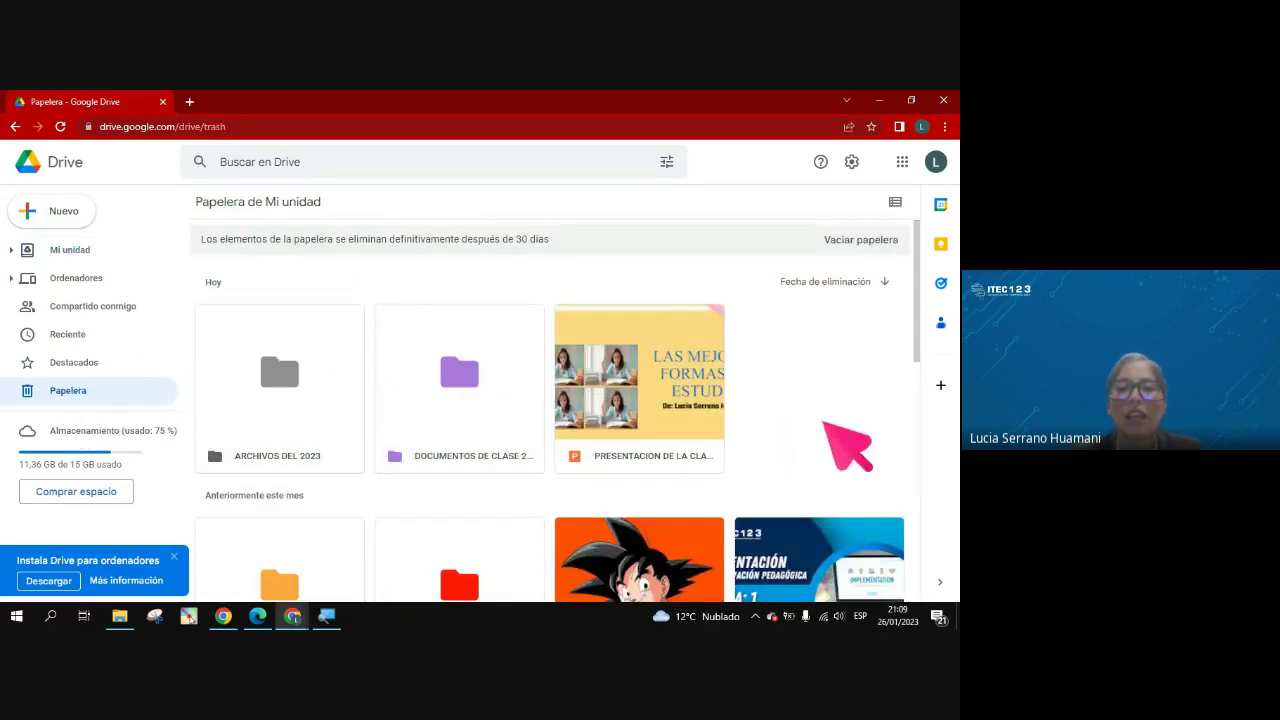
left_click(65, 250)
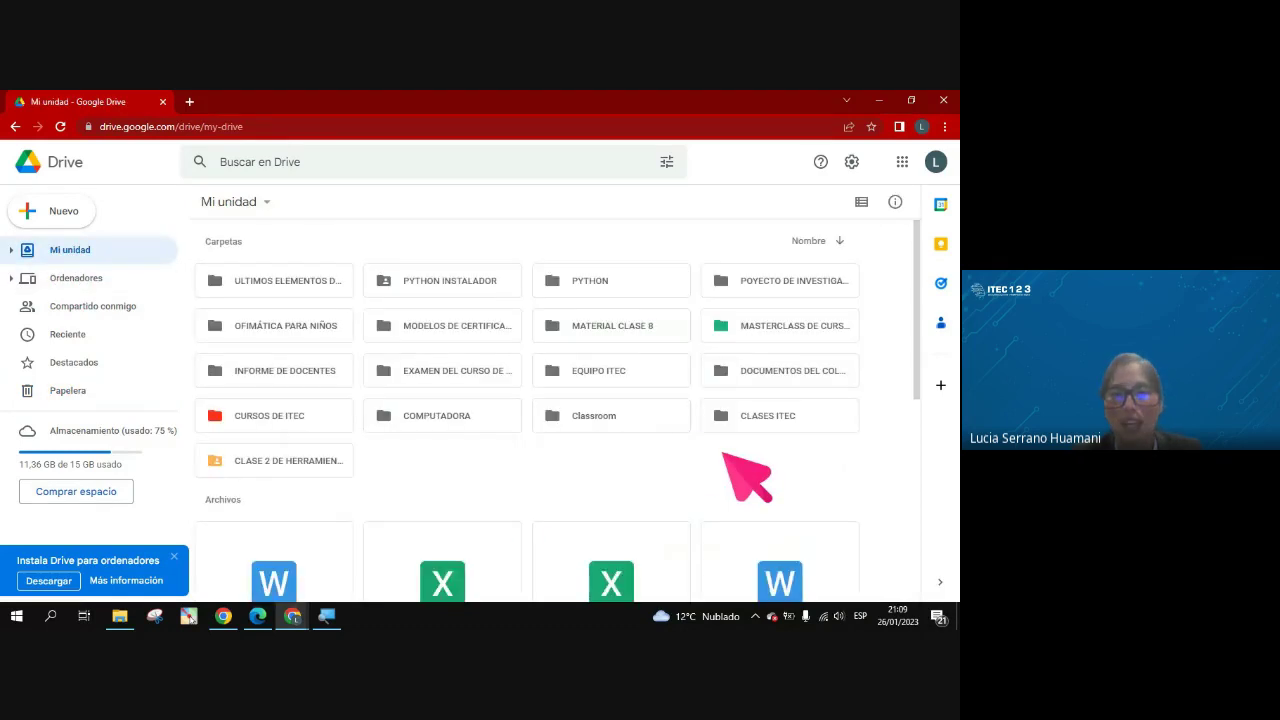
left_click(879, 101)
left_click(457, 463)
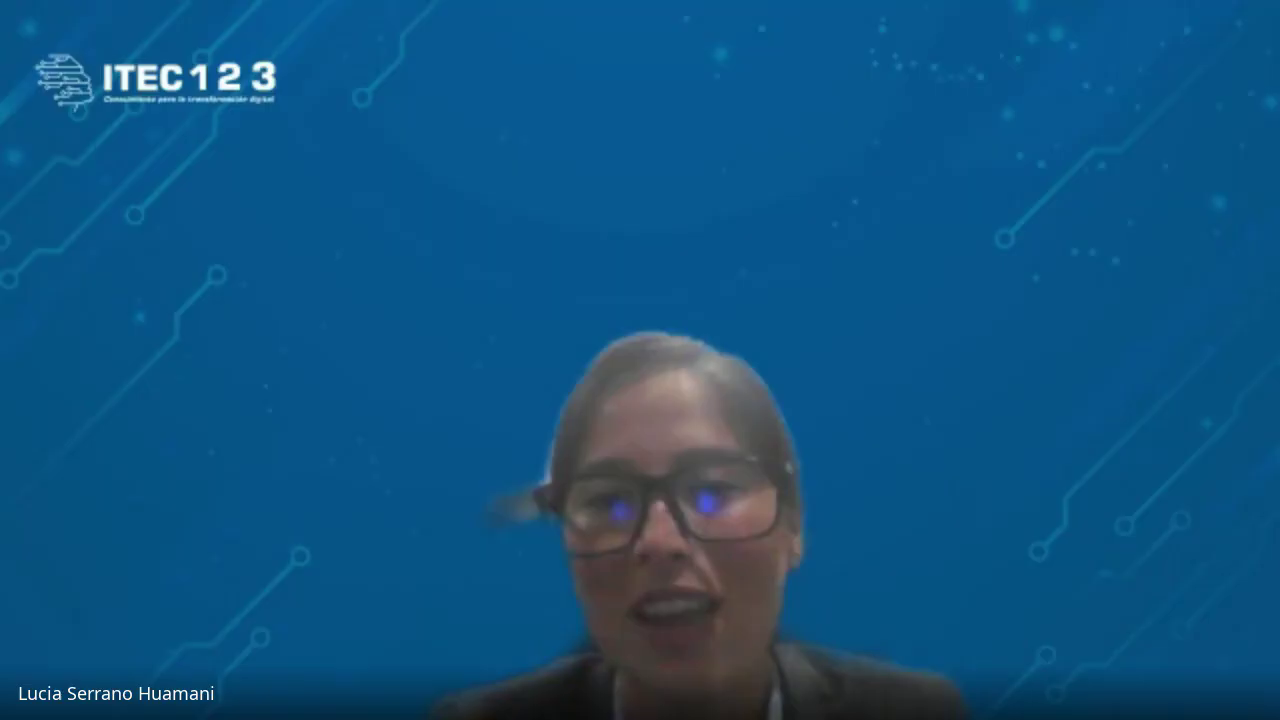